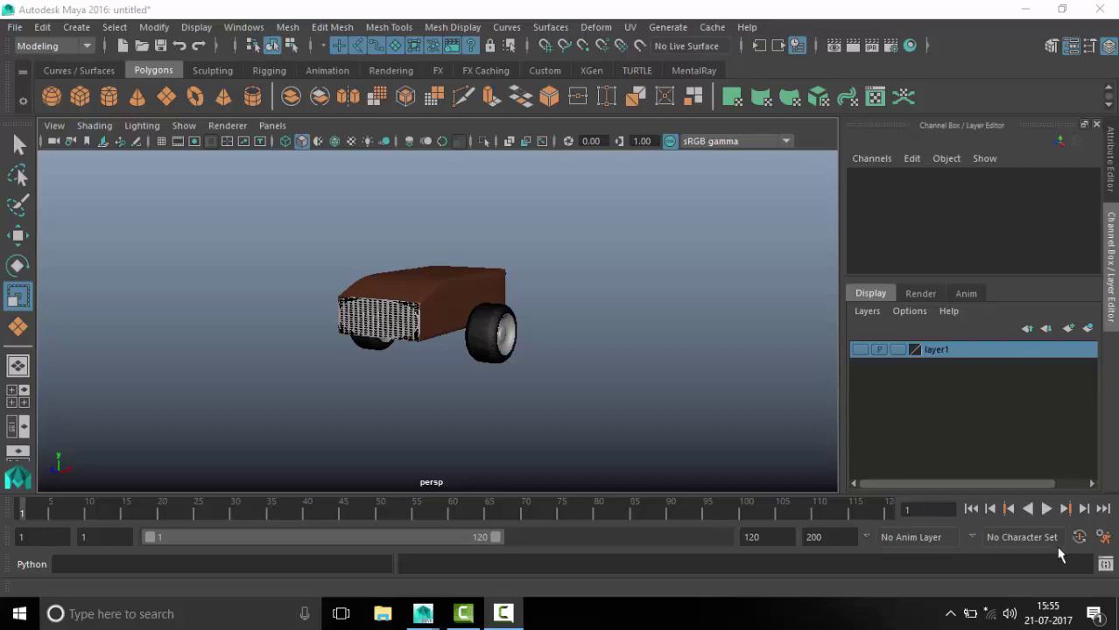
Zoom in on the car, then launch Notepad from the Windows search
alt+right_drag(293, 321, 636, 457)
click(270, 614)
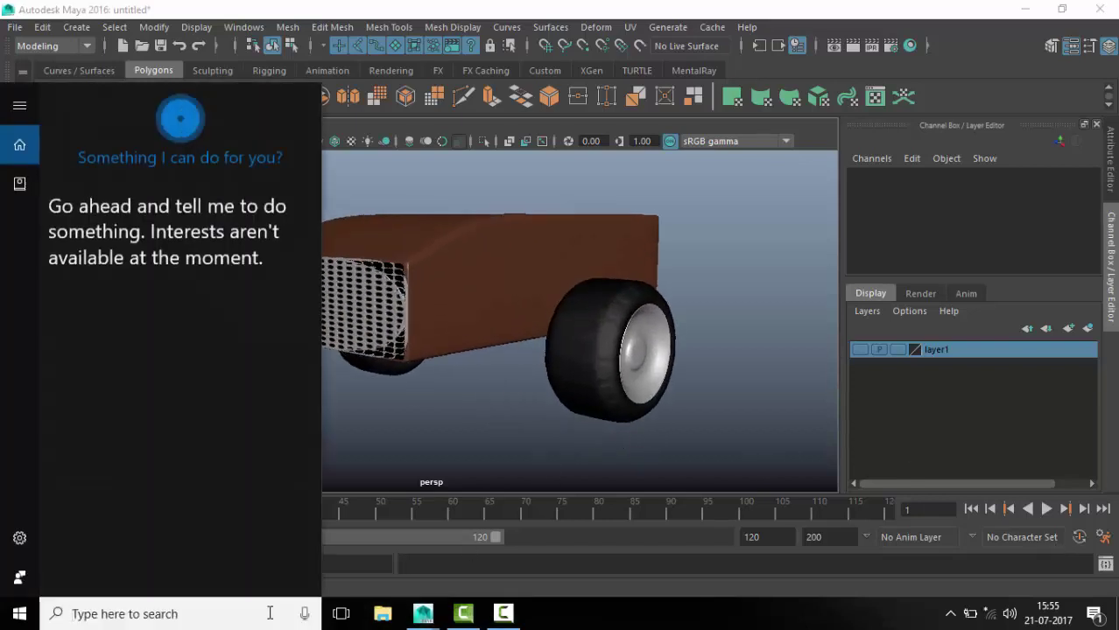
text(note)
key(Return)
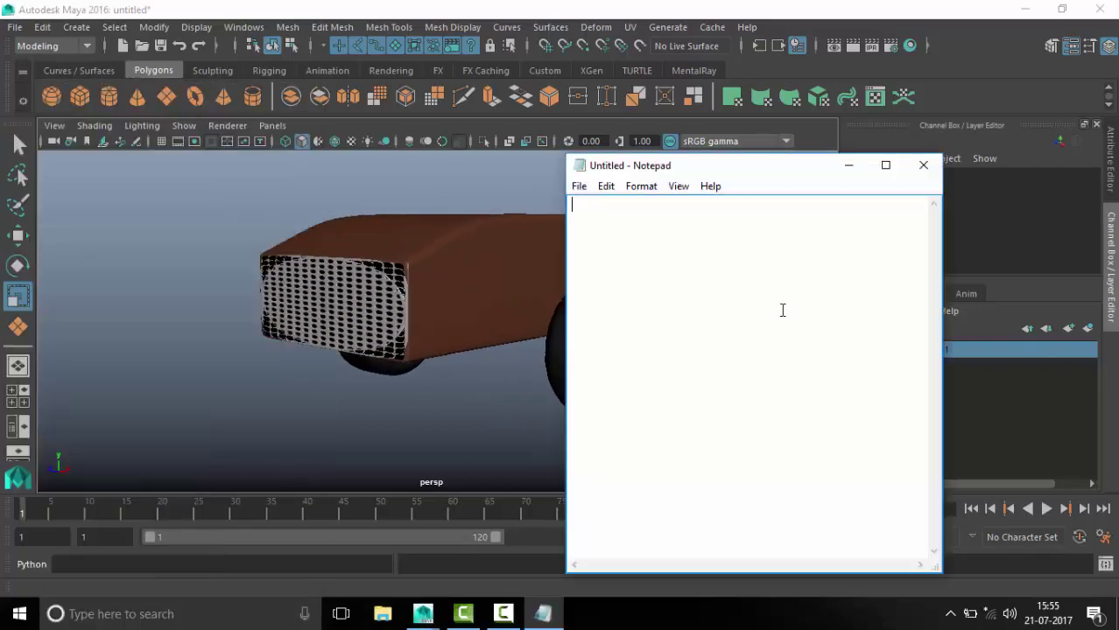
Type the note 'add a controler (must be of curve coz it don't render)'
text(add a control)
text(er (must be ))
key(Left)
text(mu)
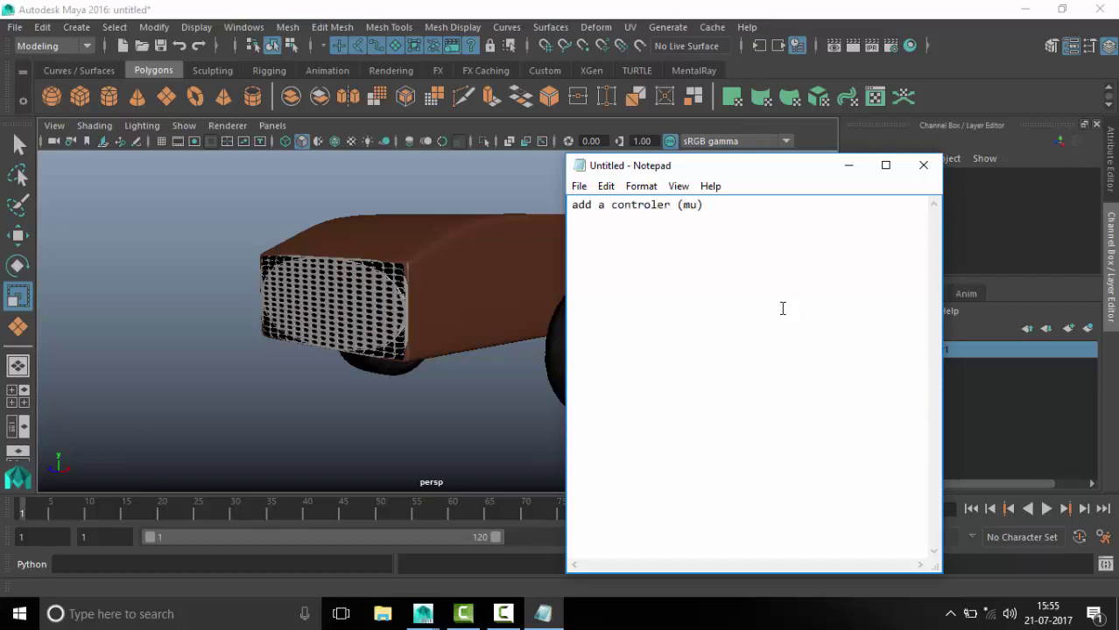
text(st be )
text(of curve co)
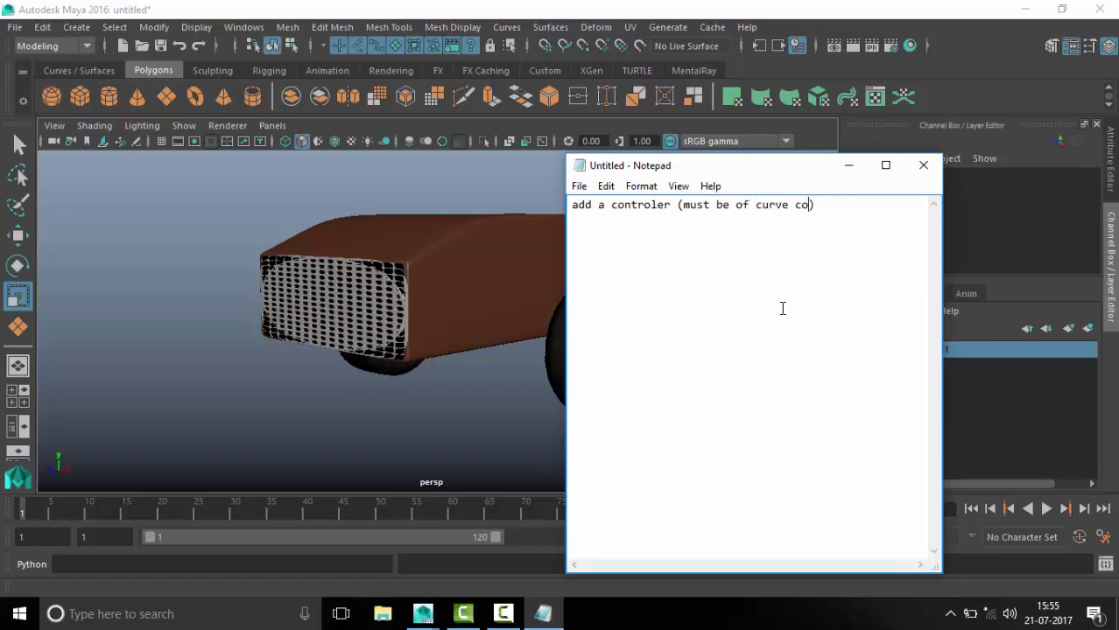
text(z it don;t )
text(render)
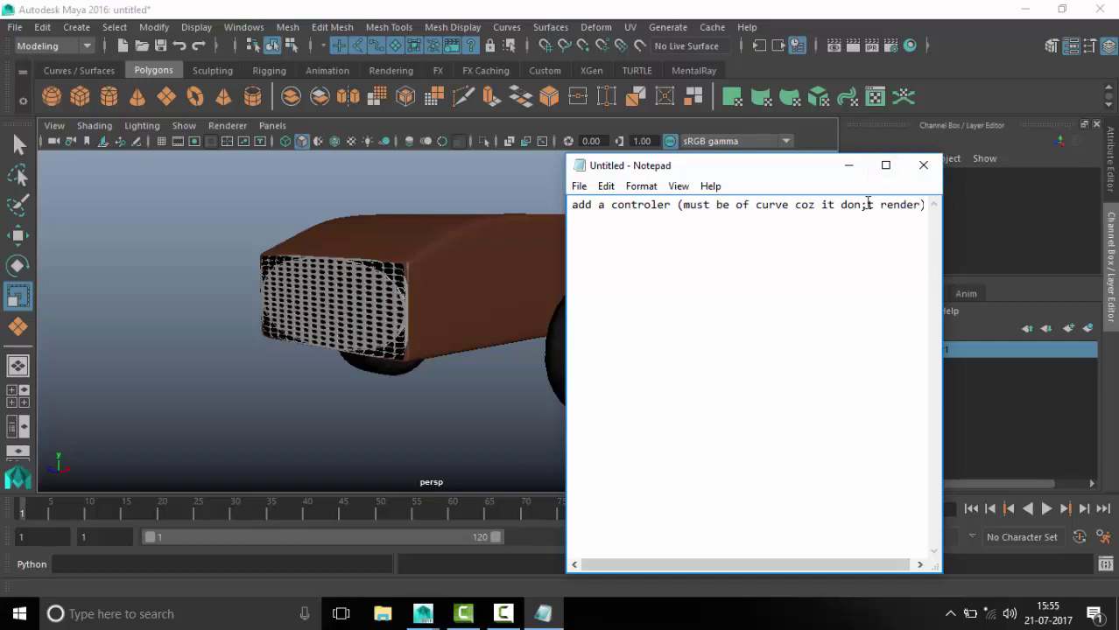
key(BackSpace)
text(')
Reword the note to end 'not renderable it only displayable' and minimize Notepad
click(823, 345)
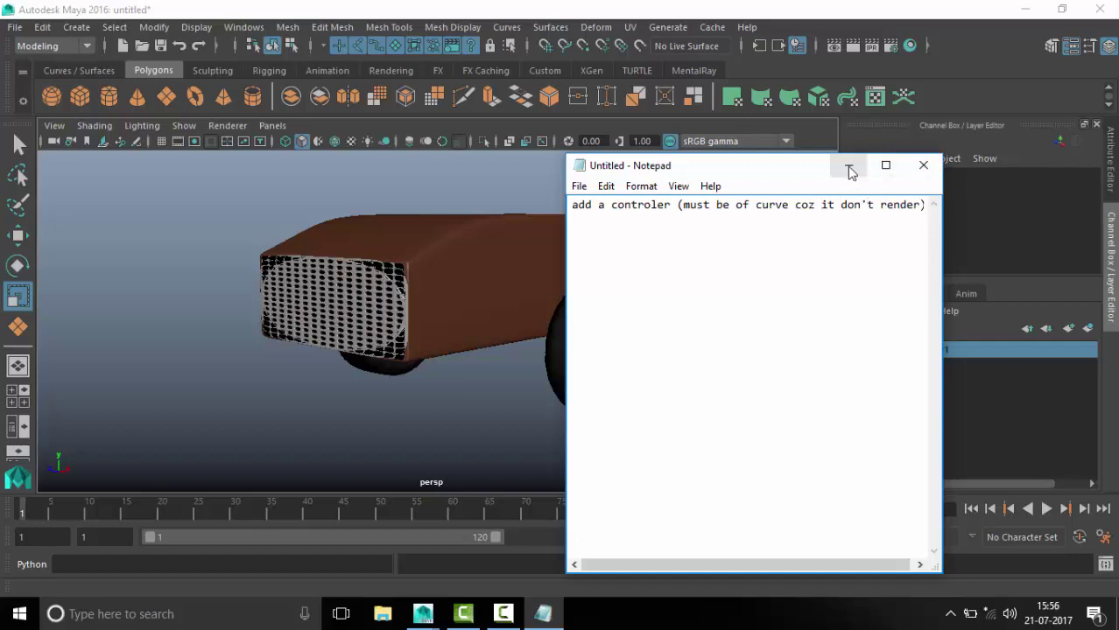
drag(839, 204, 922, 218)
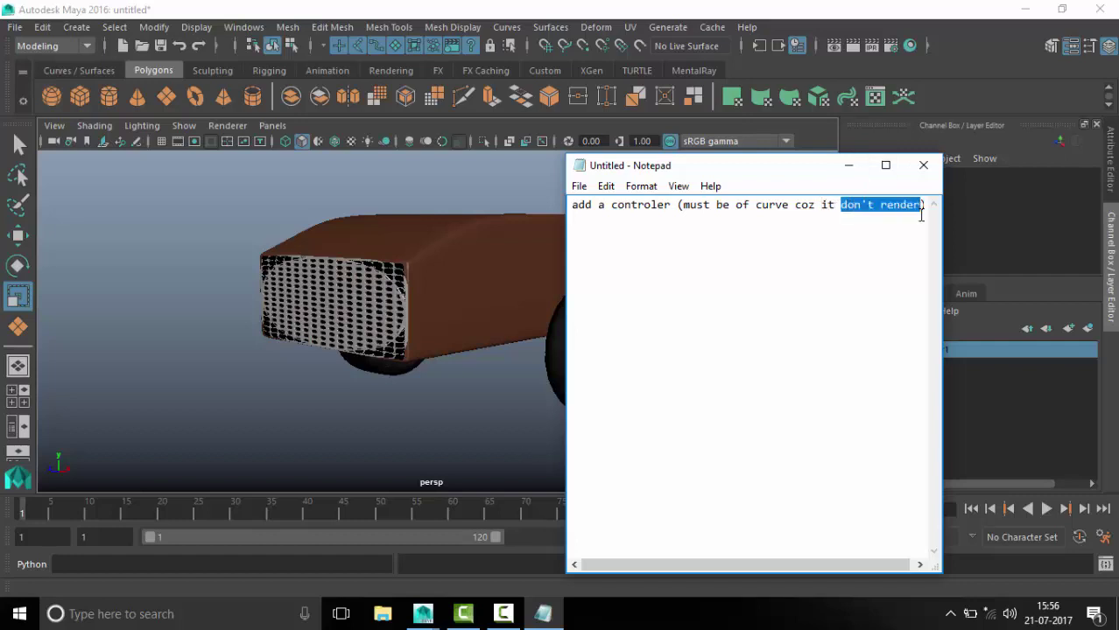
text(not renderab)
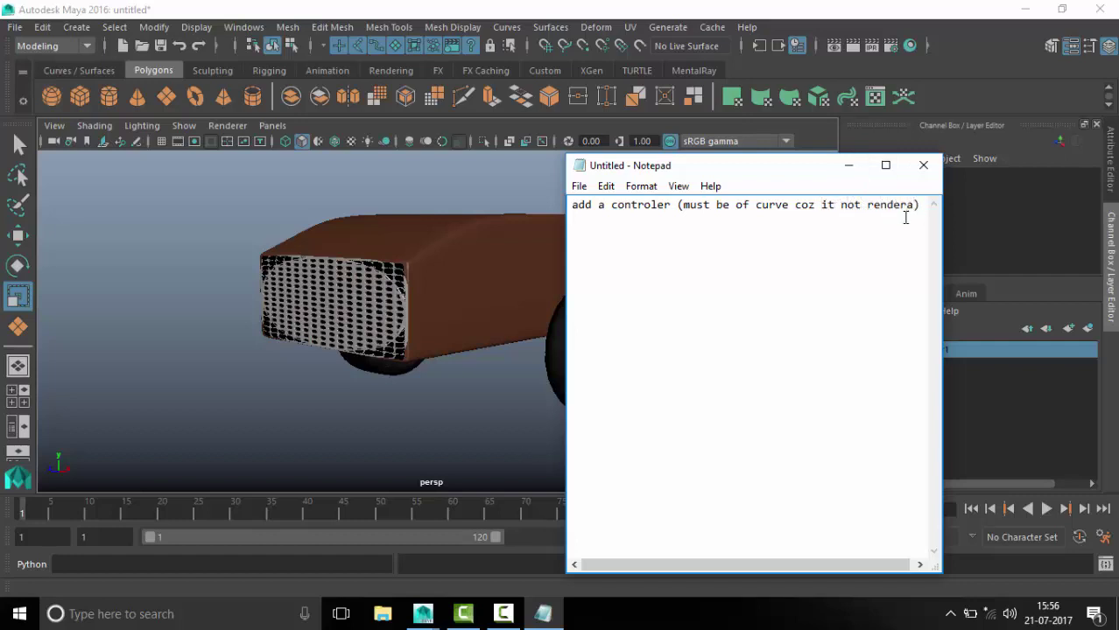
text(le it only di)
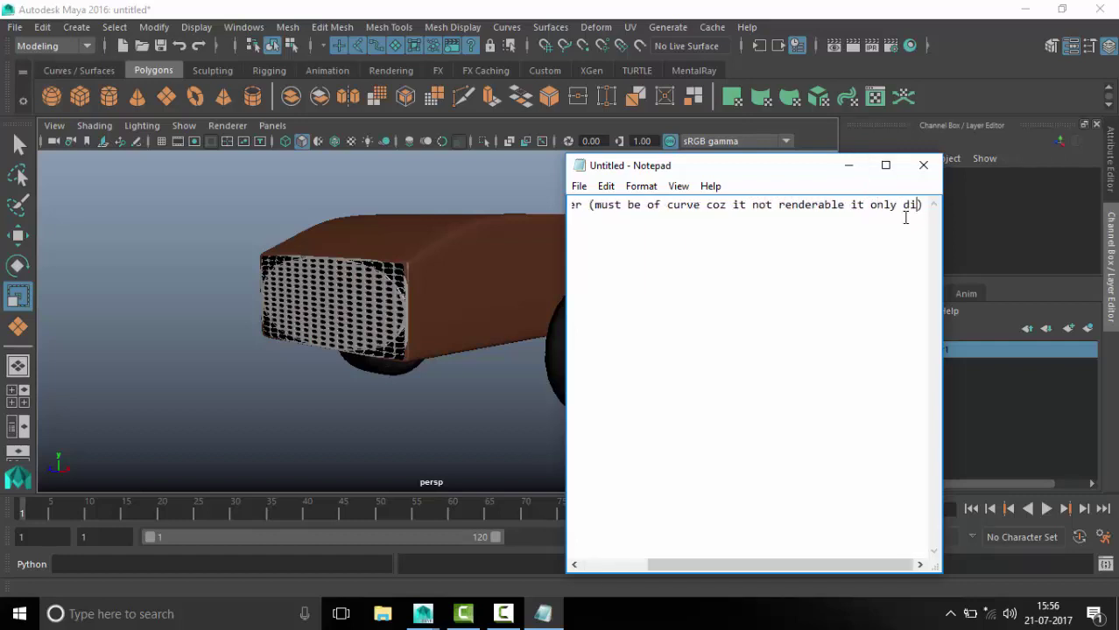
text(splayable)
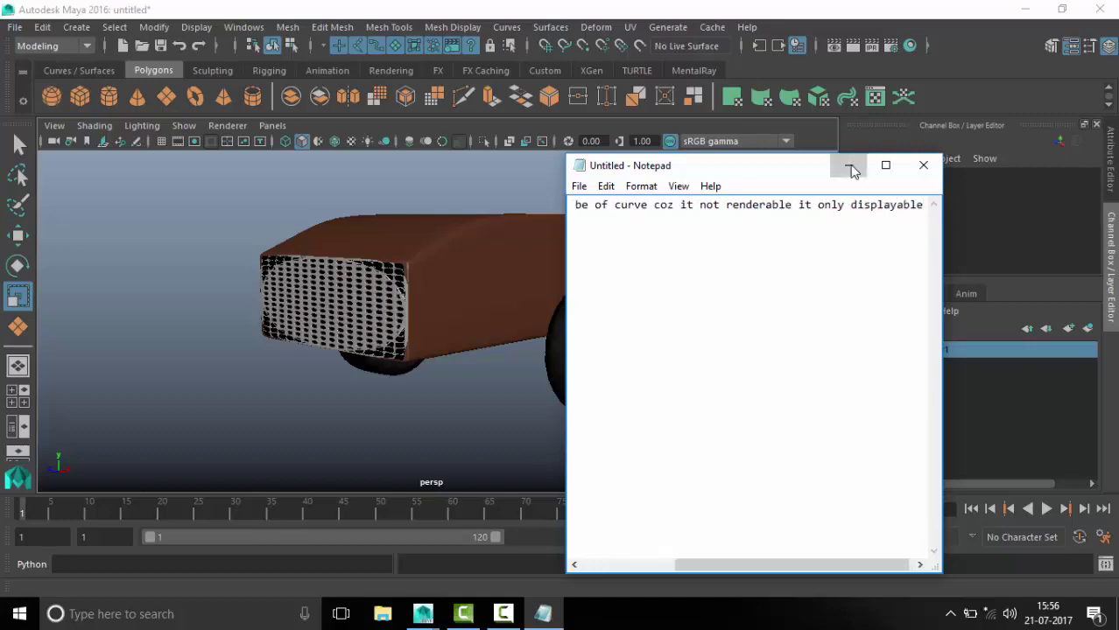
click(849, 165)
Zoom and pan the top view close on the car with the grid shown
click(161, 141)
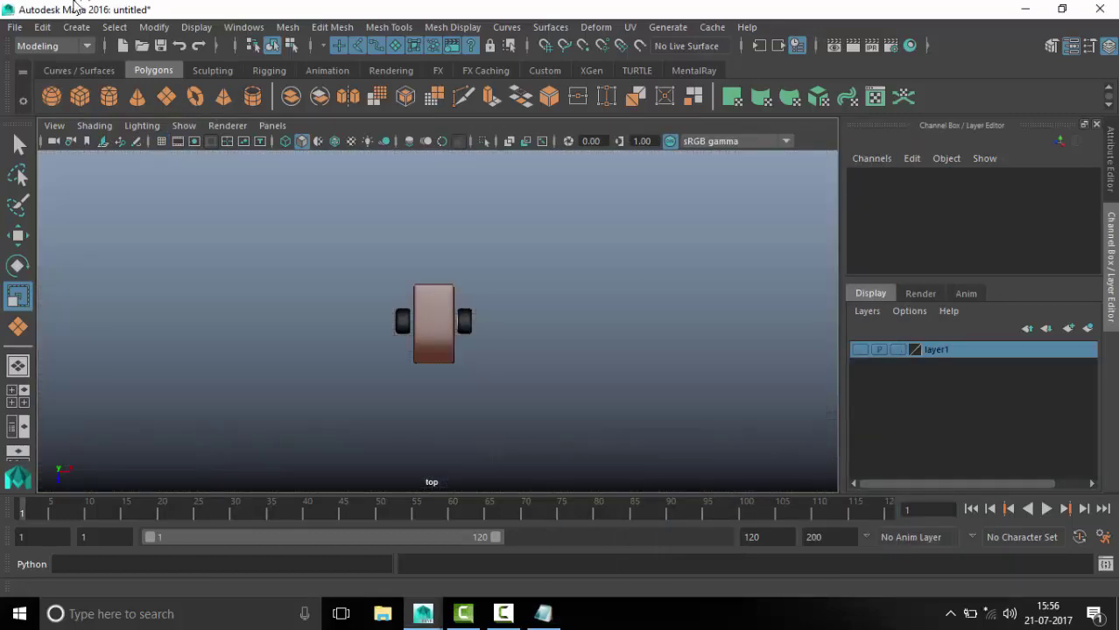
scroll(525, 368, up, 3)
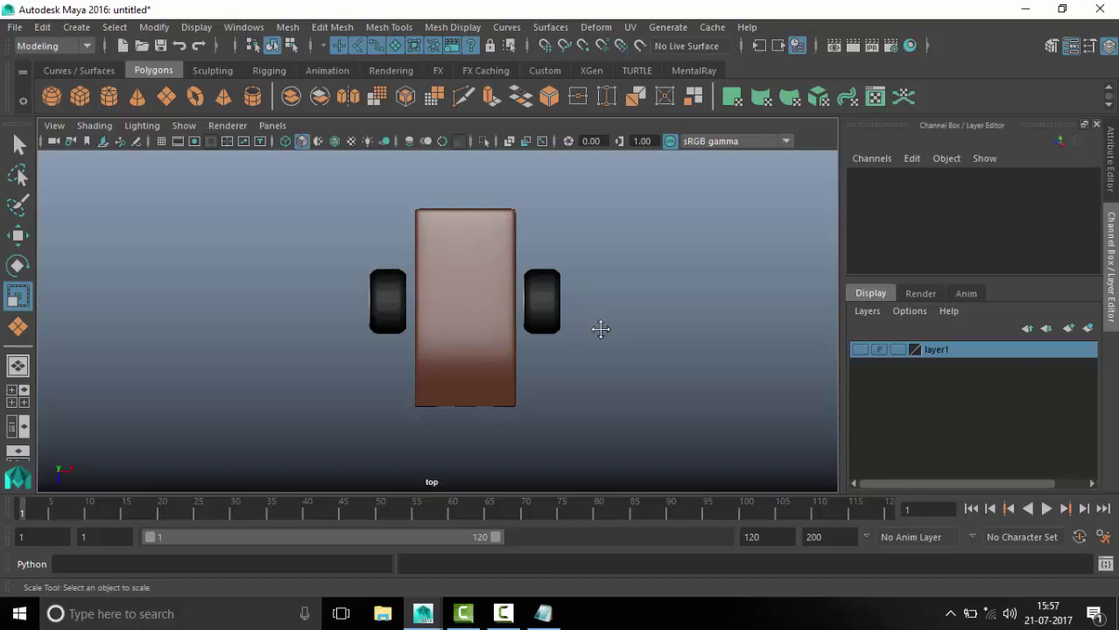
alt+middle_drag(600, 329, 605, 312)
click(161, 141)
Add the line 'curve shape doesn't matter' to the note and minimize Notepad
click(543, 613)
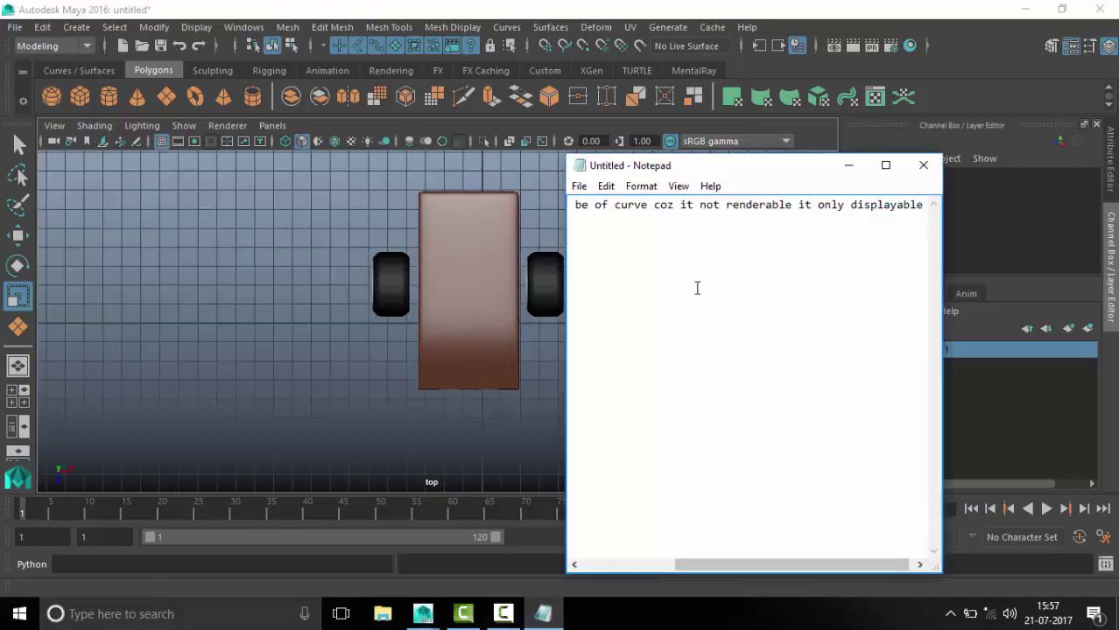
click(885, 164)
text(urve )
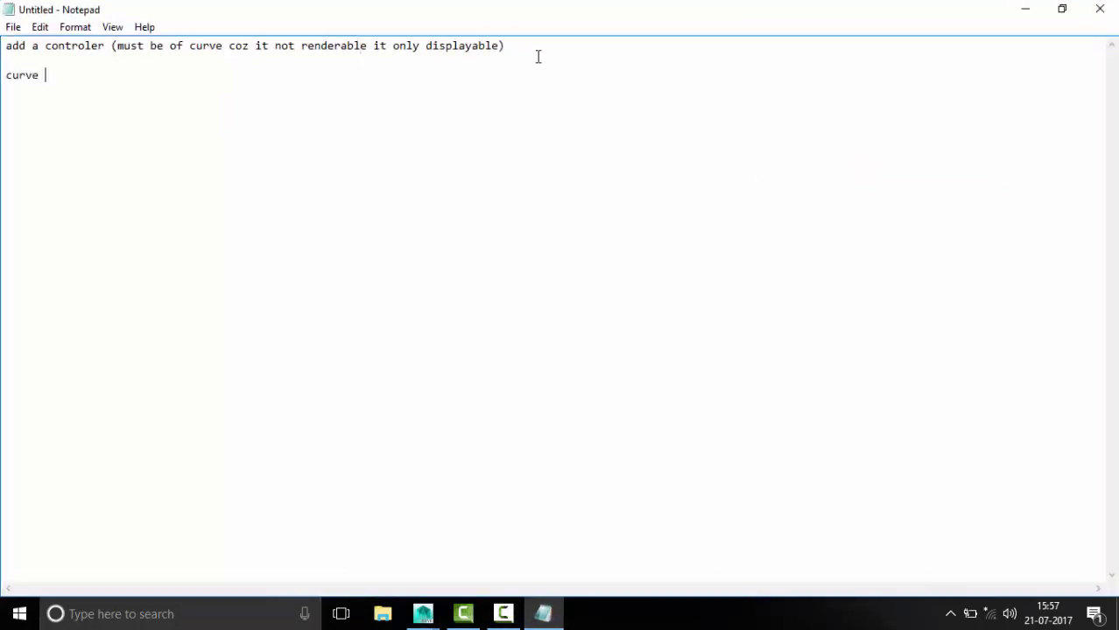
text(shape doesn't matter)
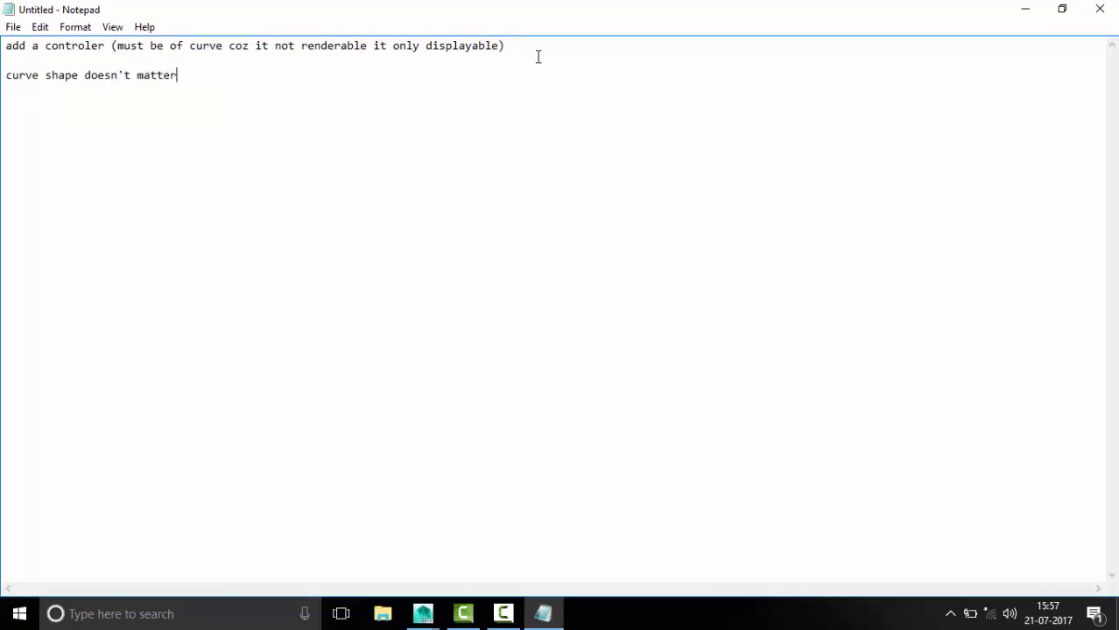
click(1025, 9)
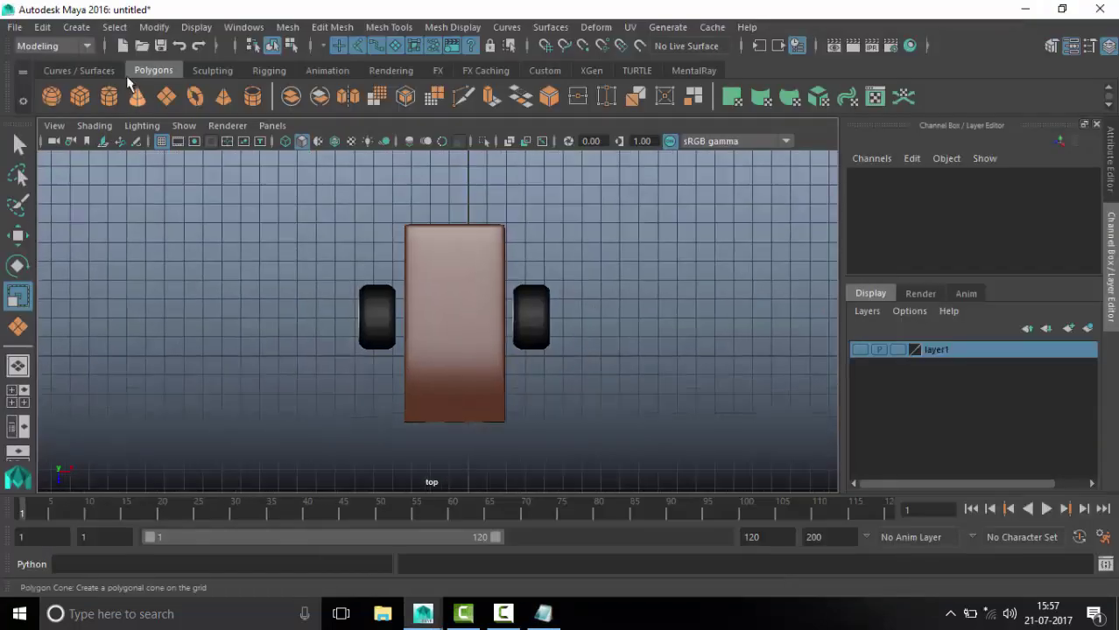
Draw a grid-snapped rectangular EP curve around the car in top view
double_click(109, 96)
click(302, 143)
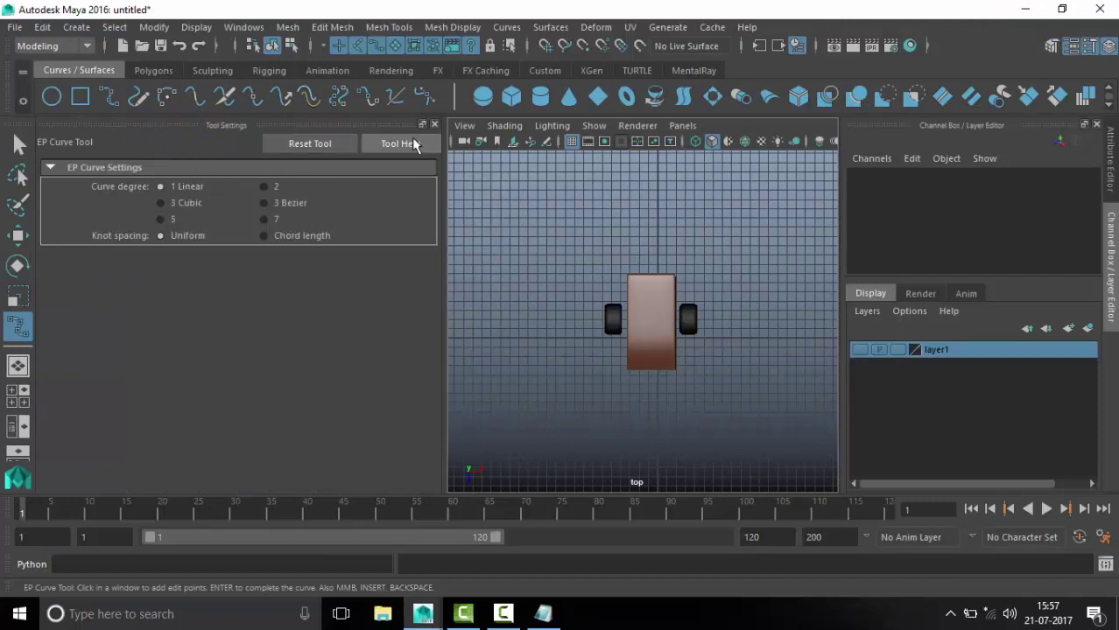
click(324, 172)
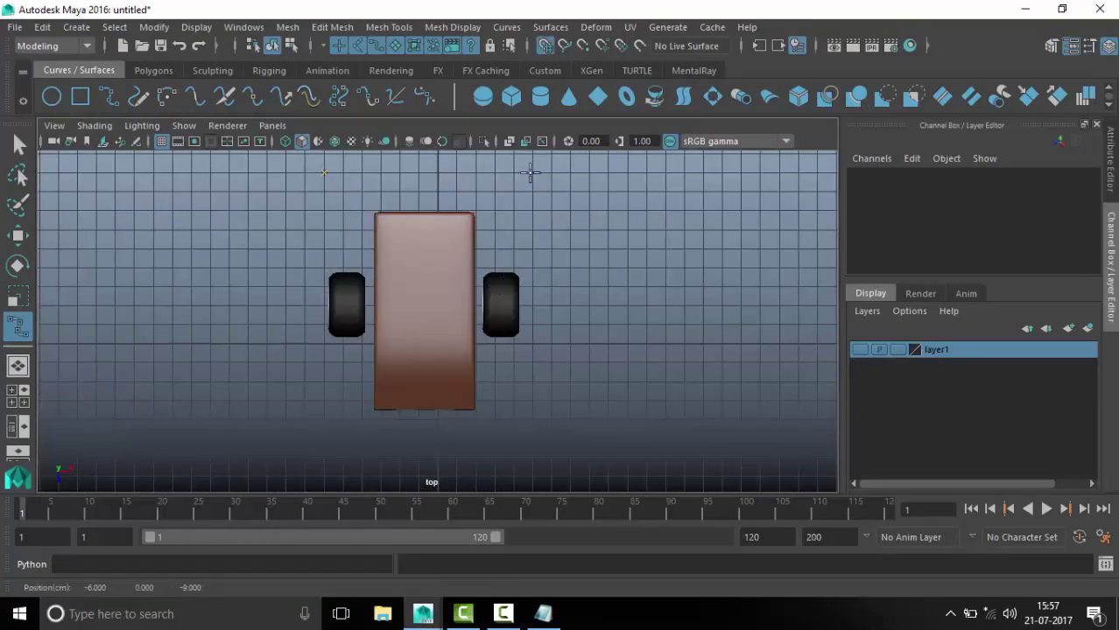
click(533, 173)
click(532, 421)
click(321, 419)
click(324, 172)
key(Return)
Try a NURBS square primitive in perspective view, then undo it
key(r)
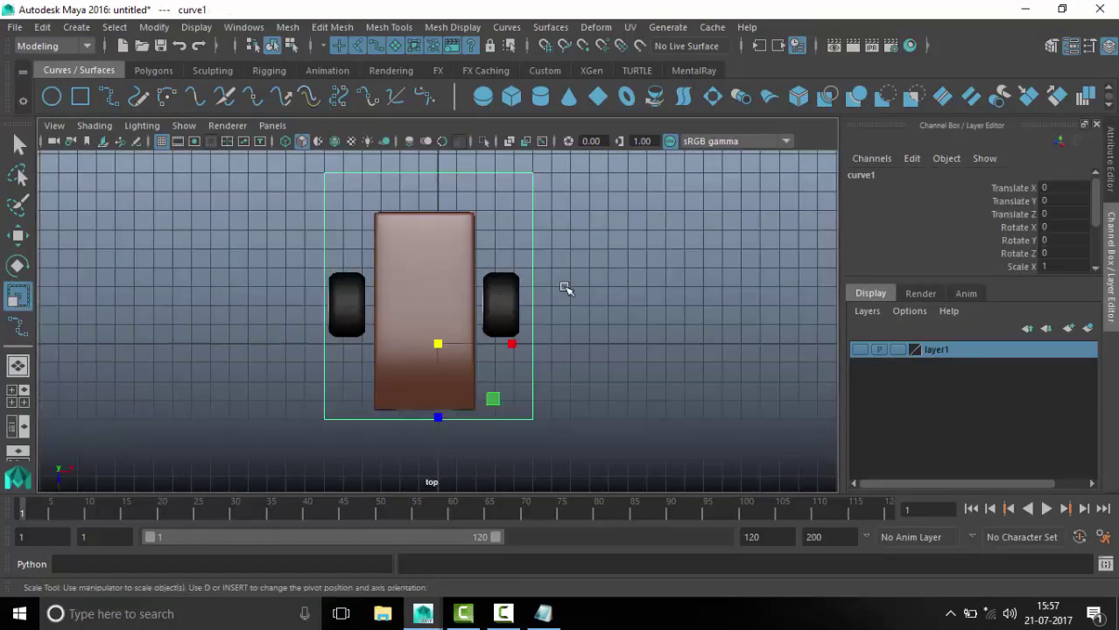
scroll(554, 245, down, 2)
alt+middle_drag(618, 328, 508, 327)
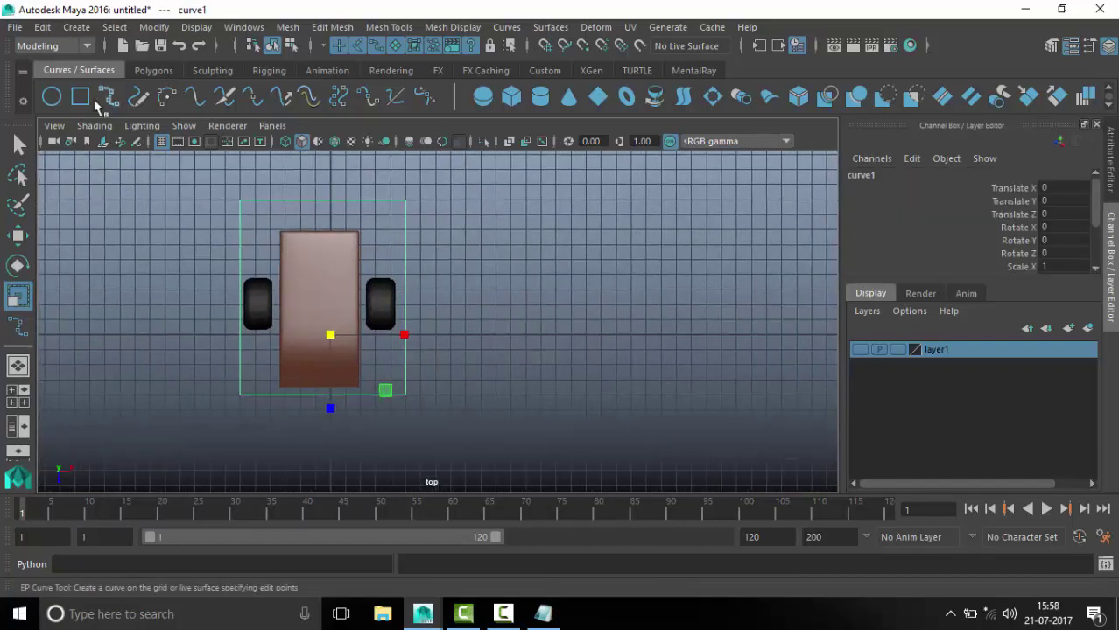
click(80, 96)
key(space)
key(space)
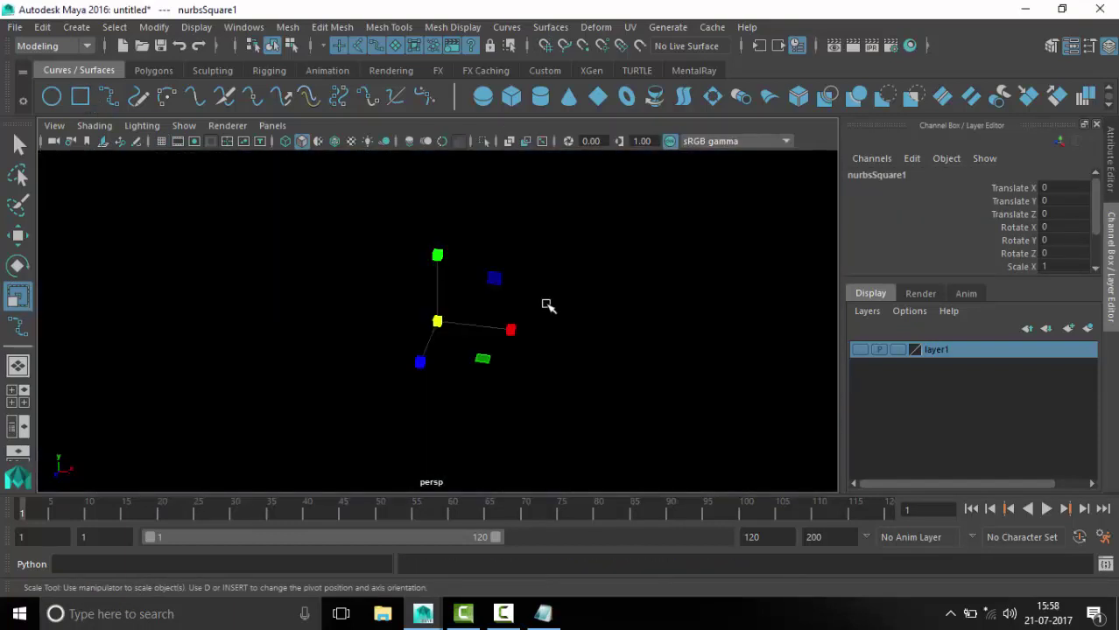
click(596, 339)
click(588, 338)
key(w)
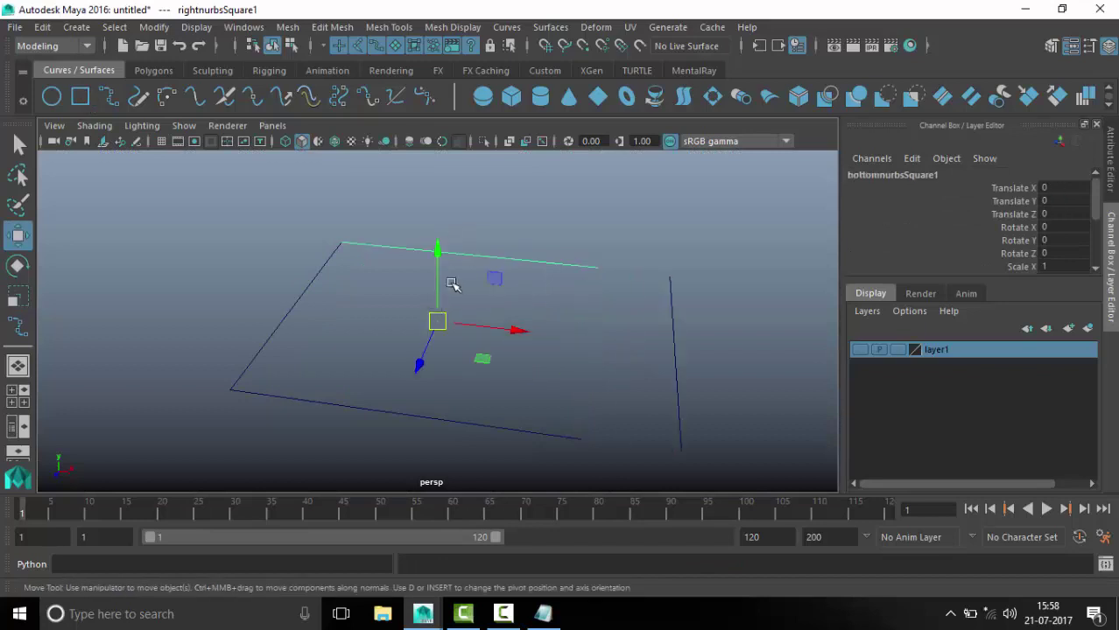
drag(452, 282, 546, 311)
key(ctrl+z)
key(ctrl+z)
key(ctrl+z)
key(ctrl+z)
key(ctrl+z)
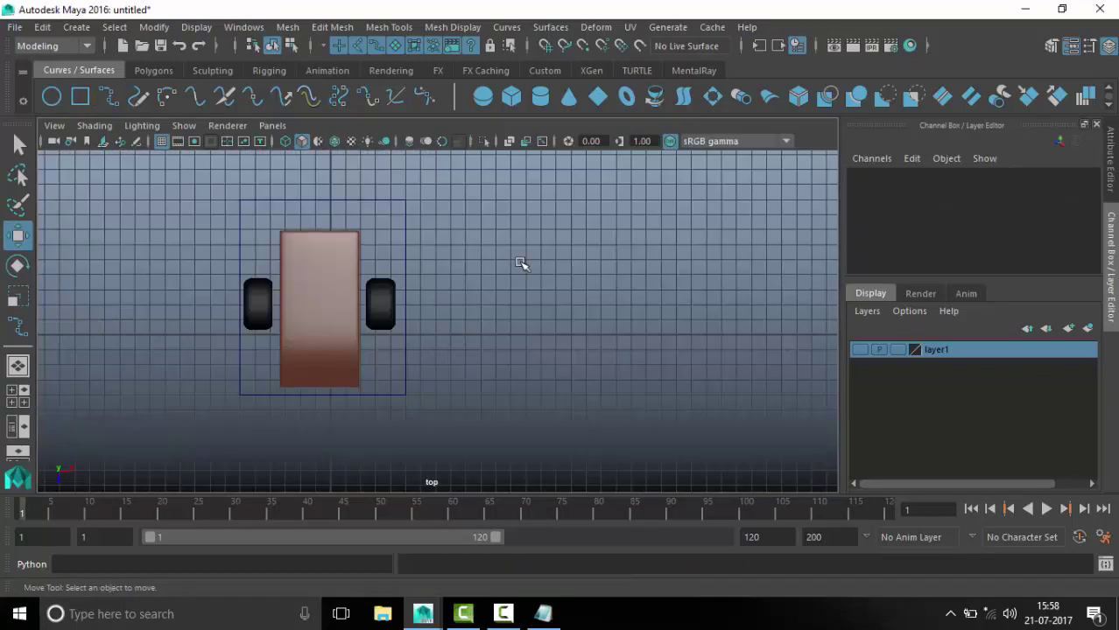
key(ctrl+z)
Rename curve1 to motor_controler and orbit the perspective view to check it
double_click(864, 175)
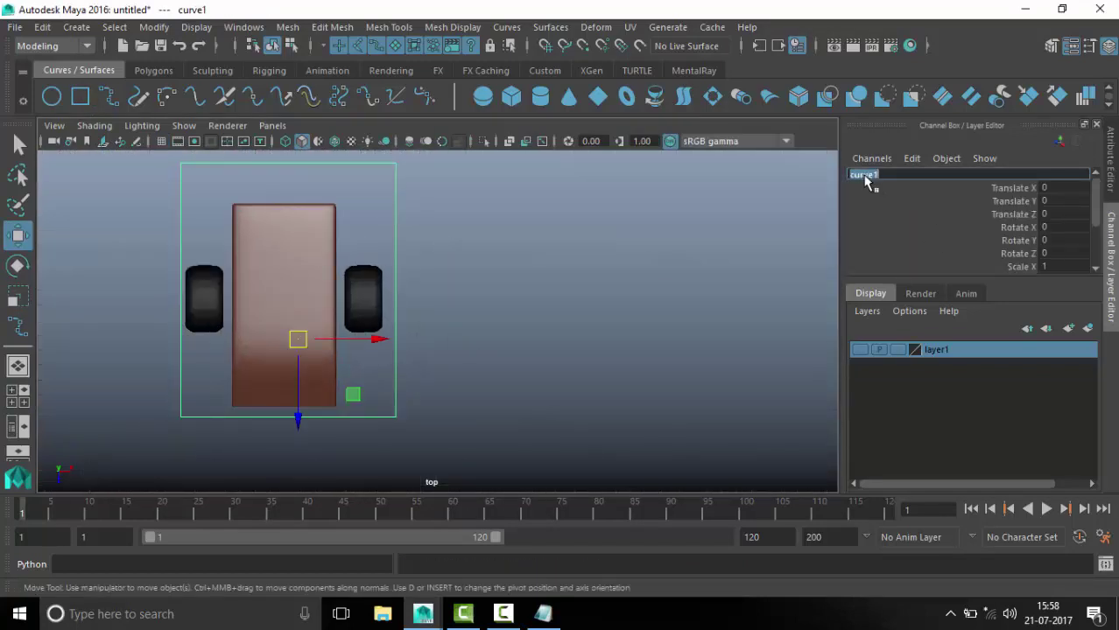
text(motor_controler)
key(Return)
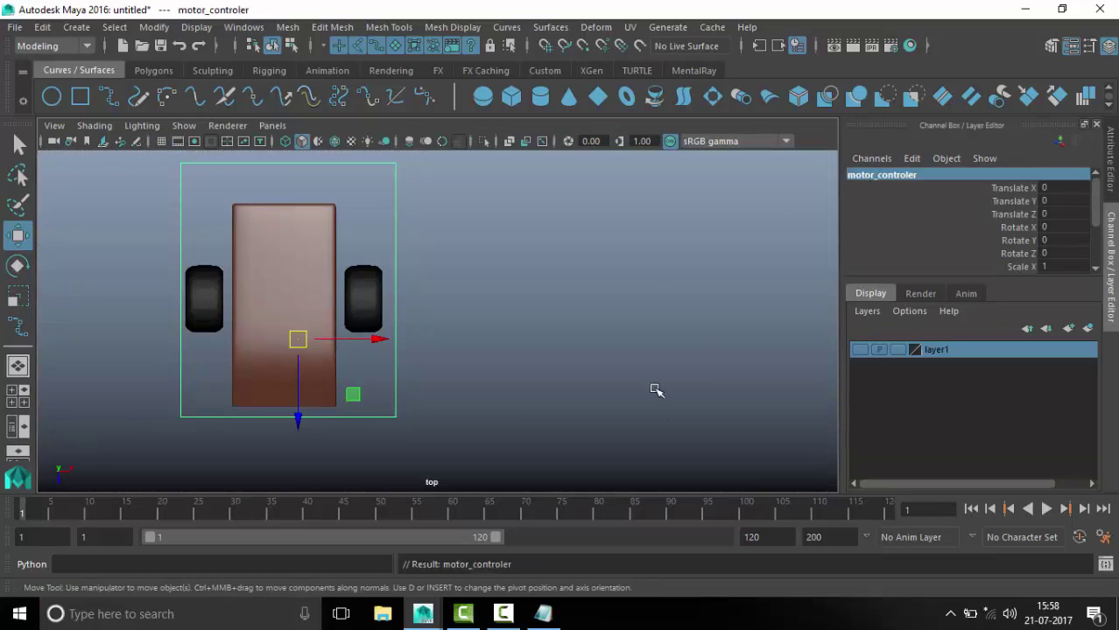
key(space)
key(space)
mouse_move(664, 329)
alt+mouse_down()
mouse_move(564, 256)
mouse_move(487, 281)
mouse_move(581, 370)
alt+mouse_up()
key(p)
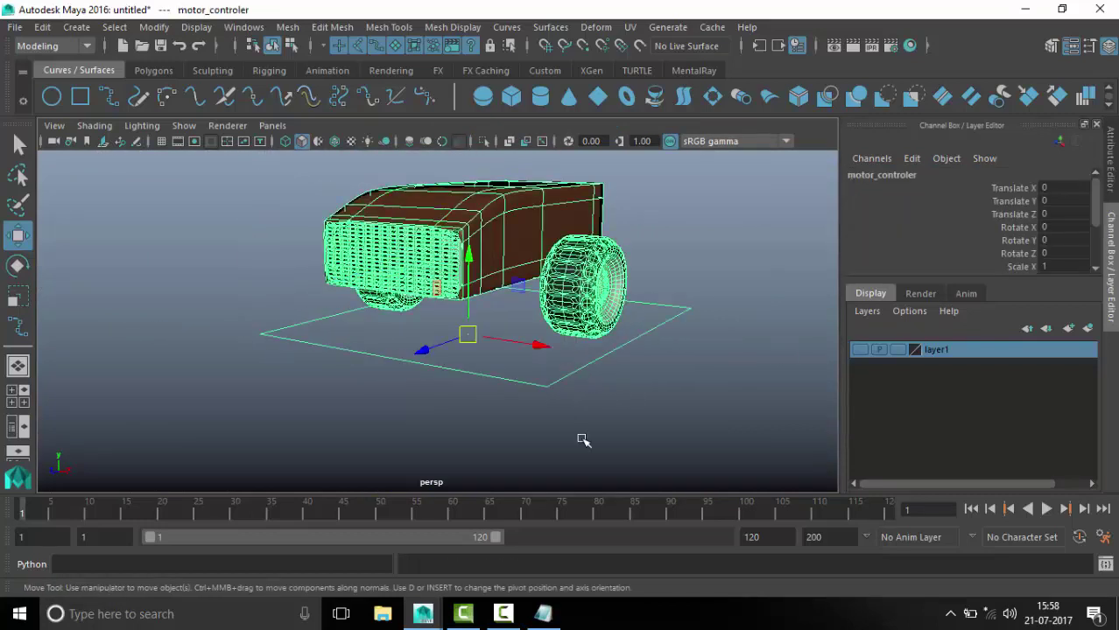
click(543, 614)
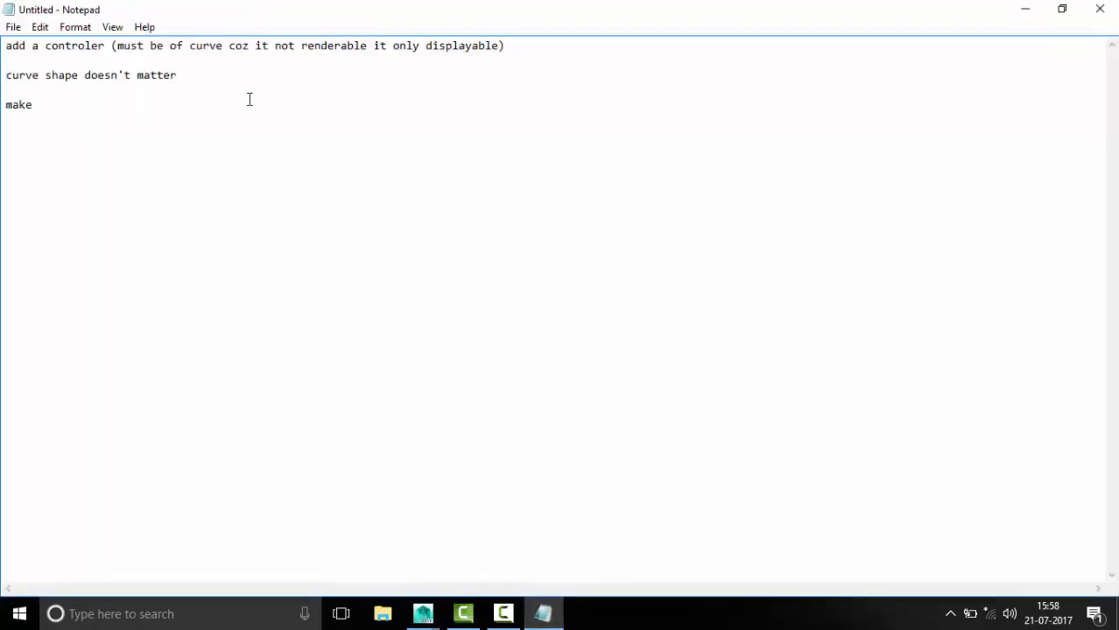
Write the third note line 'make master parent to motor controle'
text(parent)
key(ctrl+Left)
text(master)
key(End)
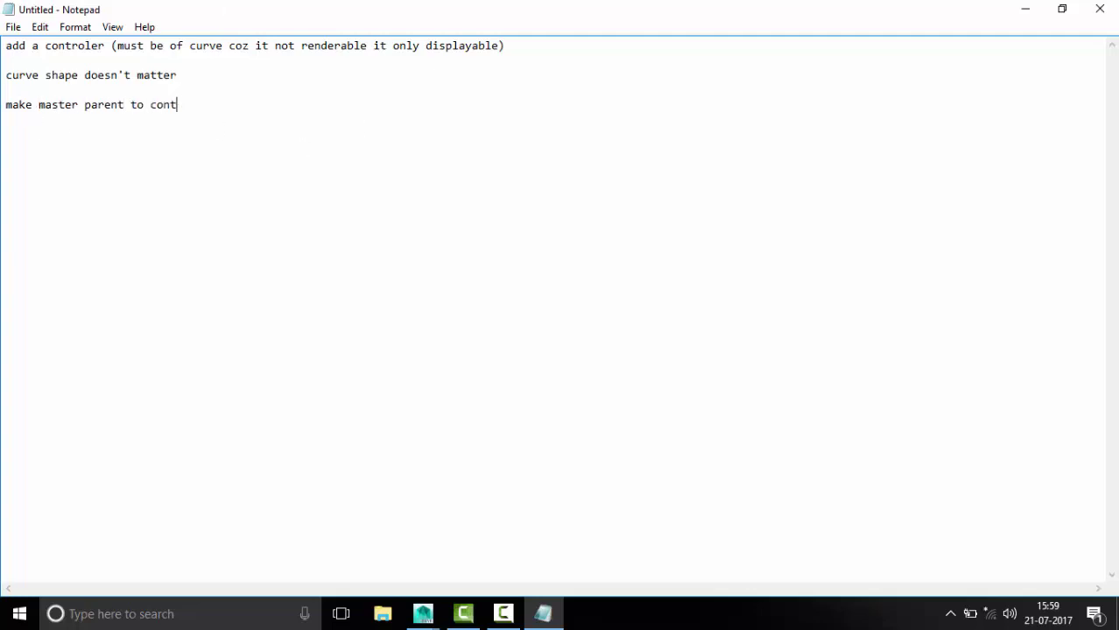
key(BackSpace)
key(BackSpace)
key(BackSpace)
text(motor controle)
Back in Maya, test-move the controller along Z and orbit around the car
click(1025, 9)
mouse_move(359, 359)
mouse_down()
mouse_move(164, 359)
mouse_move(347, 337)
mouse_move(374, 321)
mouse_up()
click(348, 337)
scroll(518, 286, up, 3)
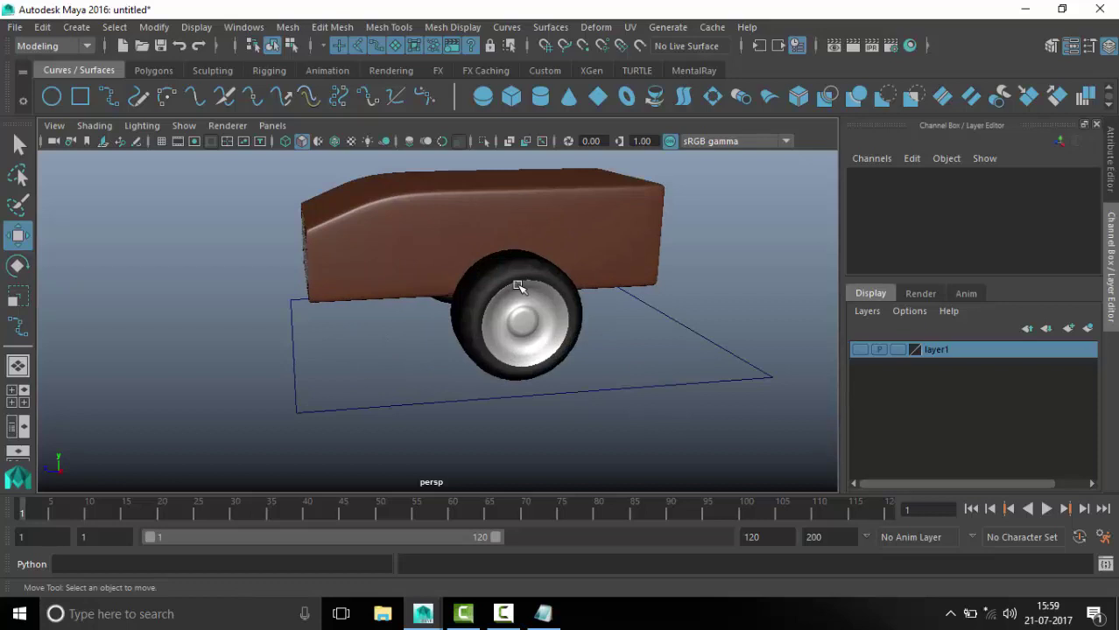
scroll(517, 287, down, 3)
mouse_move(517, 286)
alt+mouse_down()
mouse_move(662, 380)
mouse_move(570, 394)
mouse_move(340, 380)
alt+mouse_up()
Start an expression on motor_controler's Translate Z channel
click(662, 380)
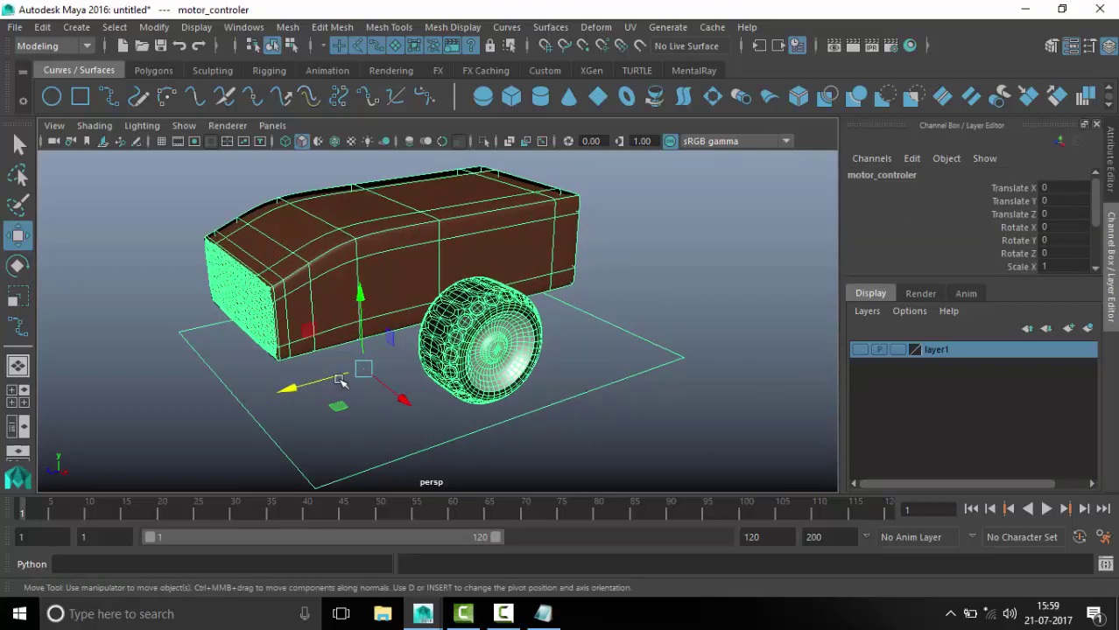
click(1016, 214)
click(912, 165)
click(956, 180)
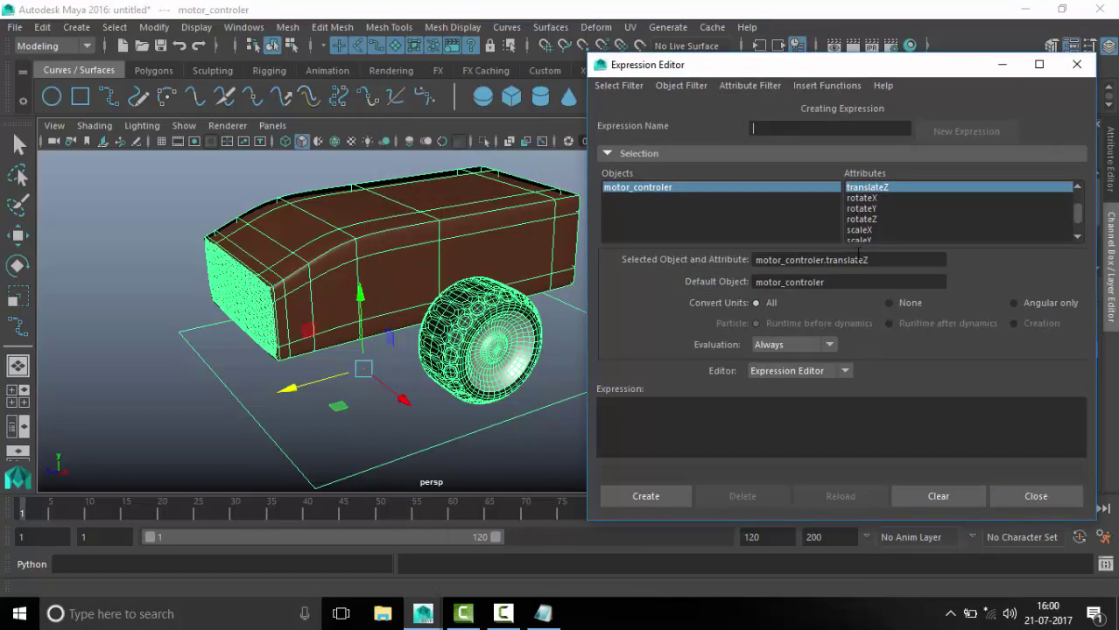
Paste motor_controler.translateZ into the expression and create it
click(658, 434)
text(motor_controler.translateZ)
click(647, 495)
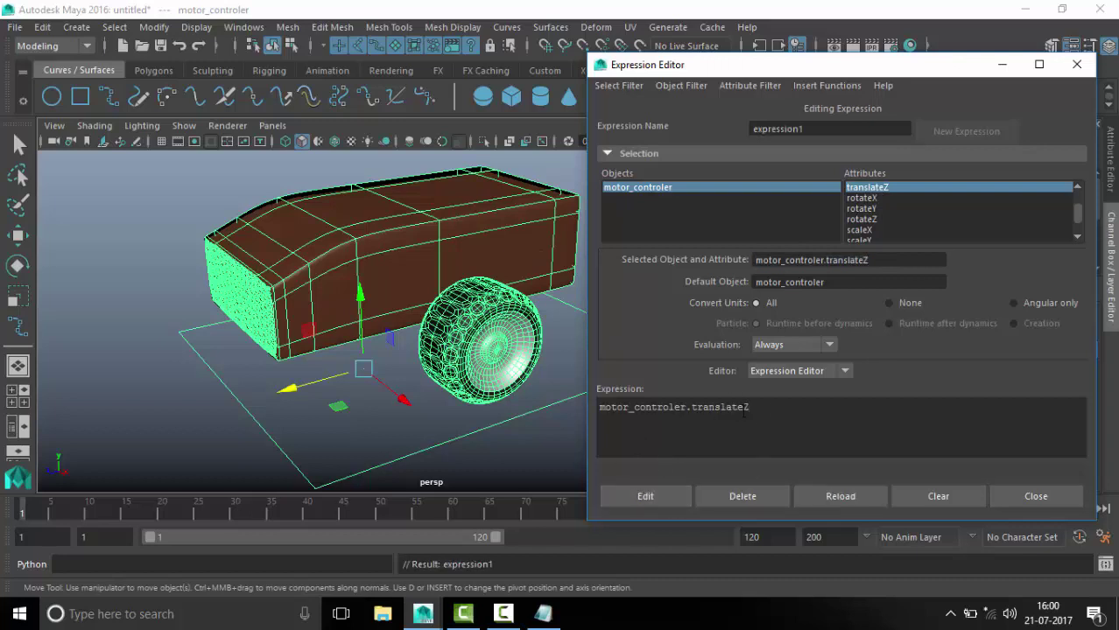
Test-rotate tyre_R, then reset its Rotate X to 0
click(512, 354)
key(e)
drag(536, 371, 525, 333)
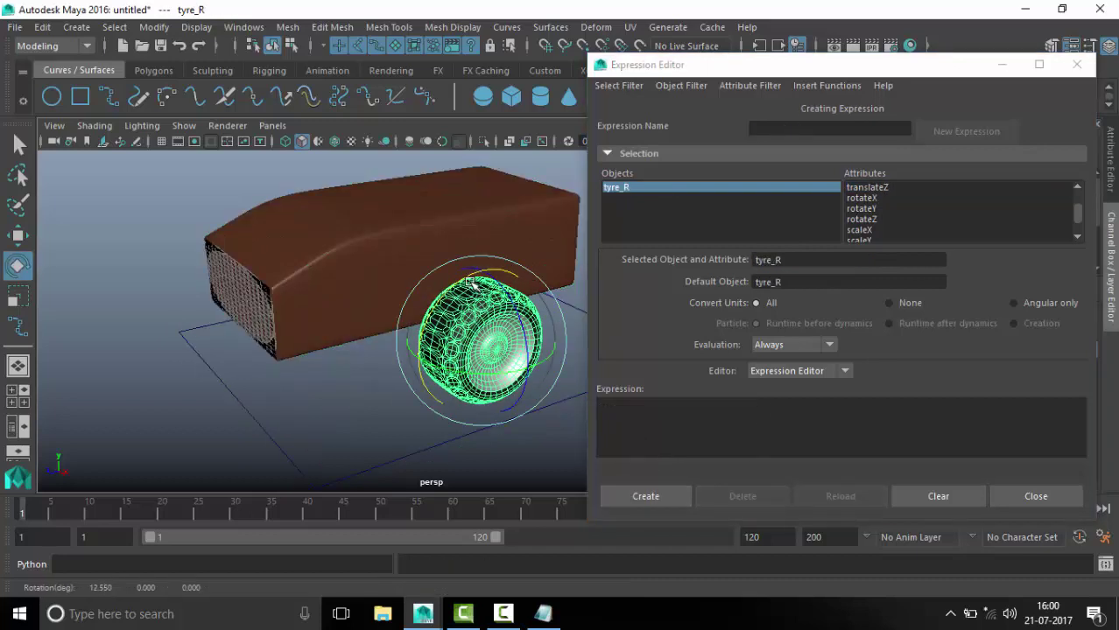
drag(788, 65, 707, 337)
click(1063, 227)
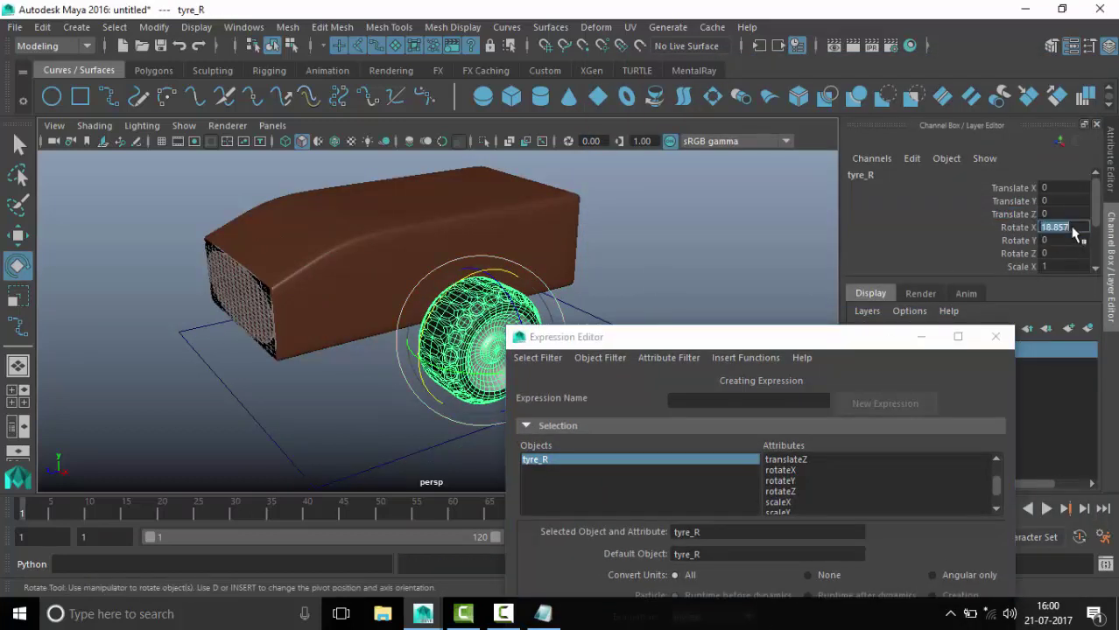
text(0)
key(Return)
Pick tyre_R's rotateX and load expression1 via filtering by expression name
drag(802, 342, 883, 262)
click(862, 391)
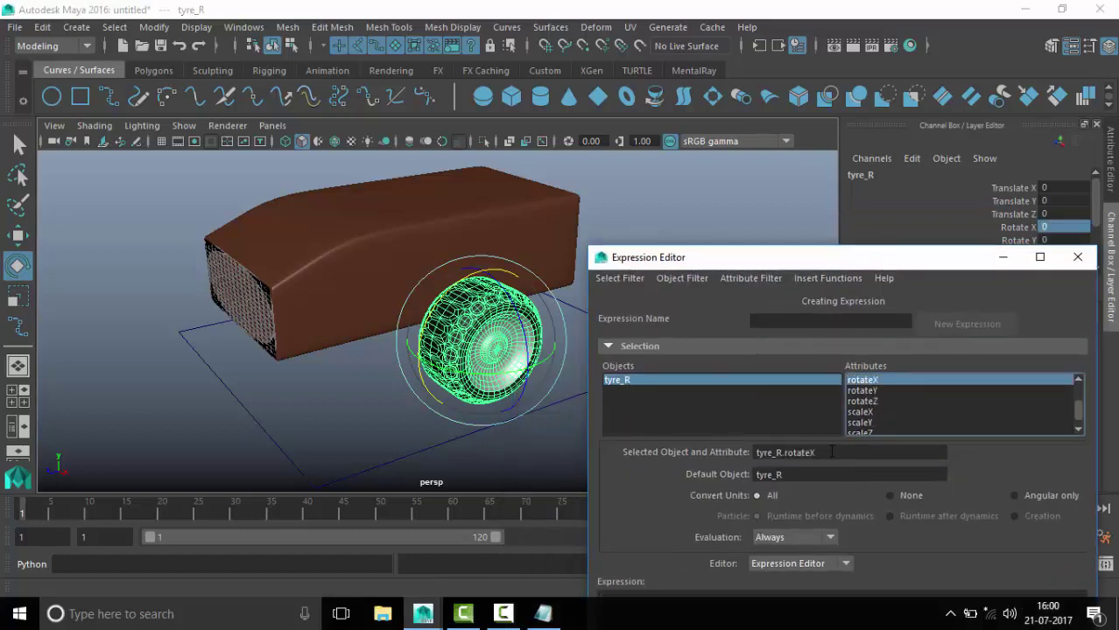
drag(630, 257, 609, 50)
click(610, 68)
click(613, 85)
click(637, 173)
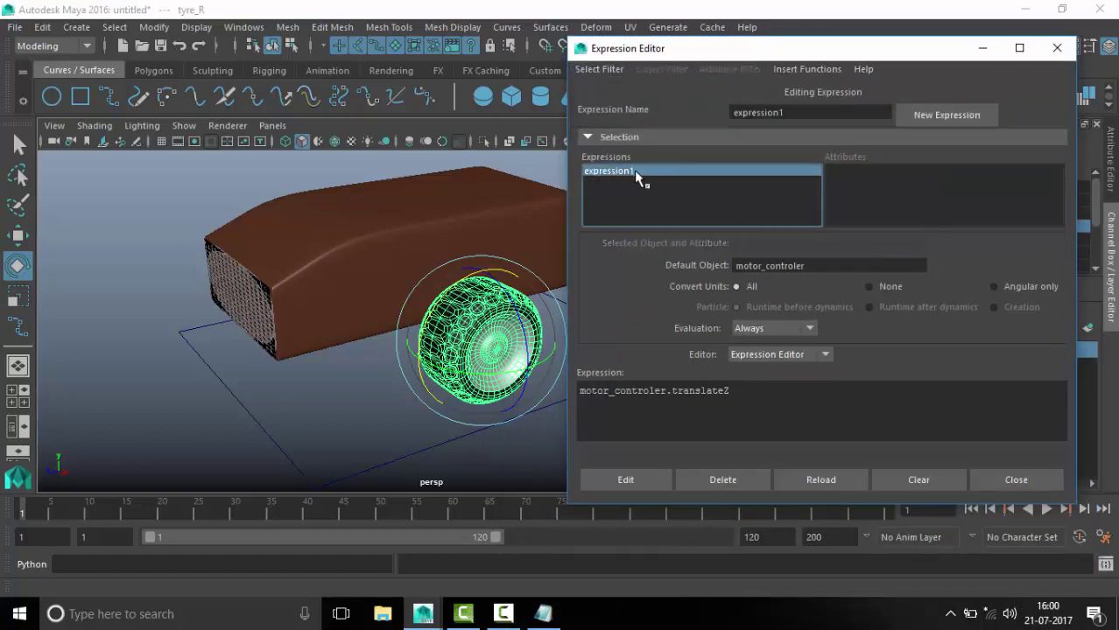
Apply 'tyre_R.rotateX=motor_controler.translateZ', then note child attributes must precede parent attributes
text(-tyre_R.rotateX=)
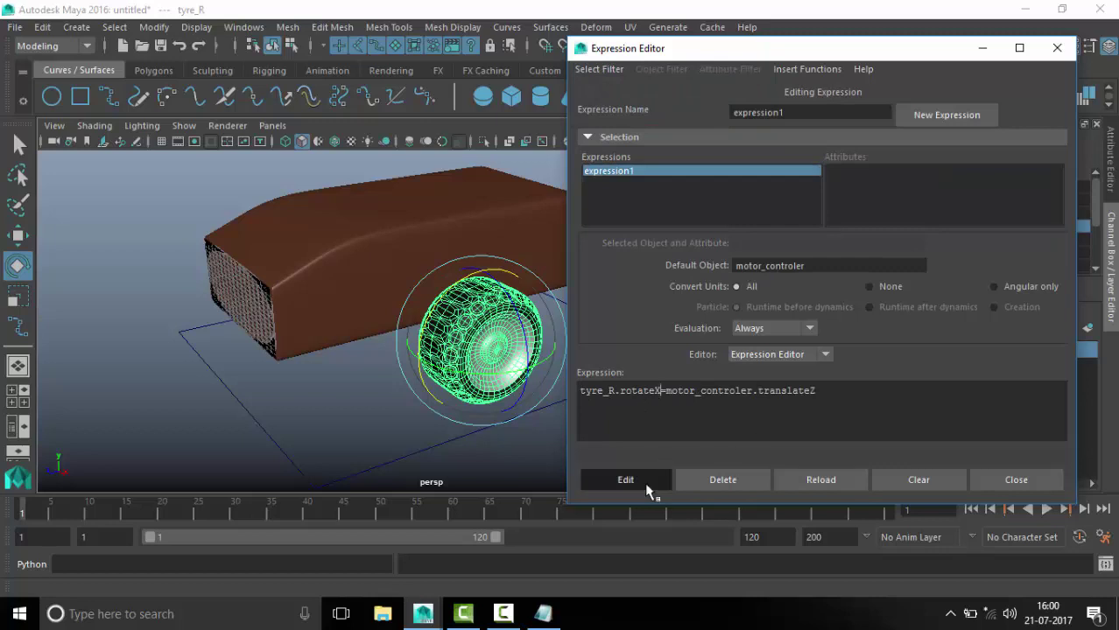
click(654, 487)
click(543, 613)
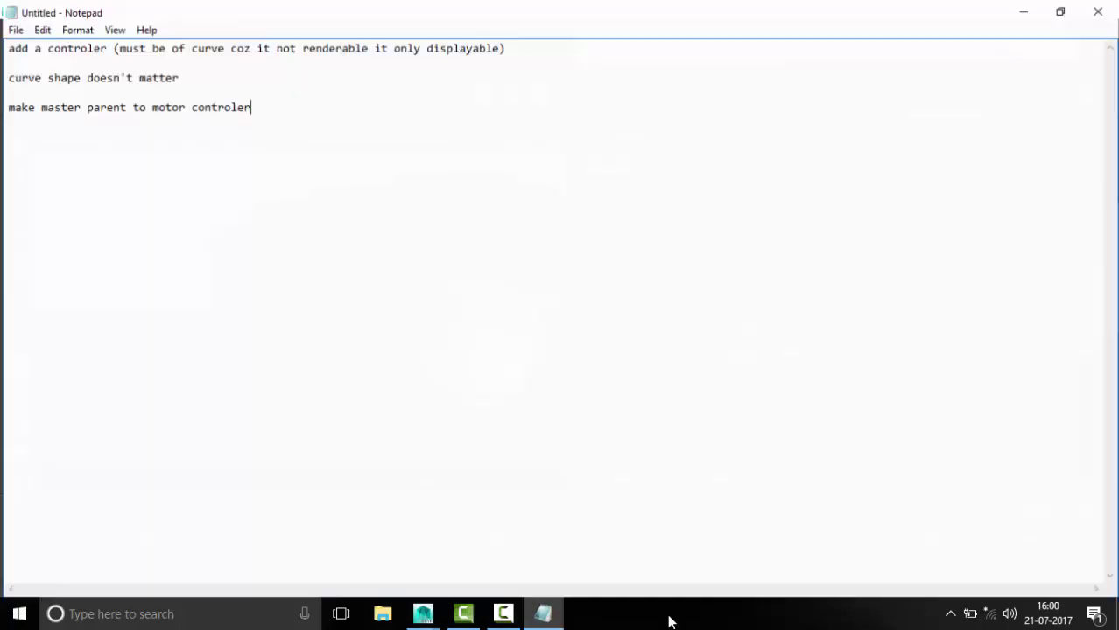
text(co)
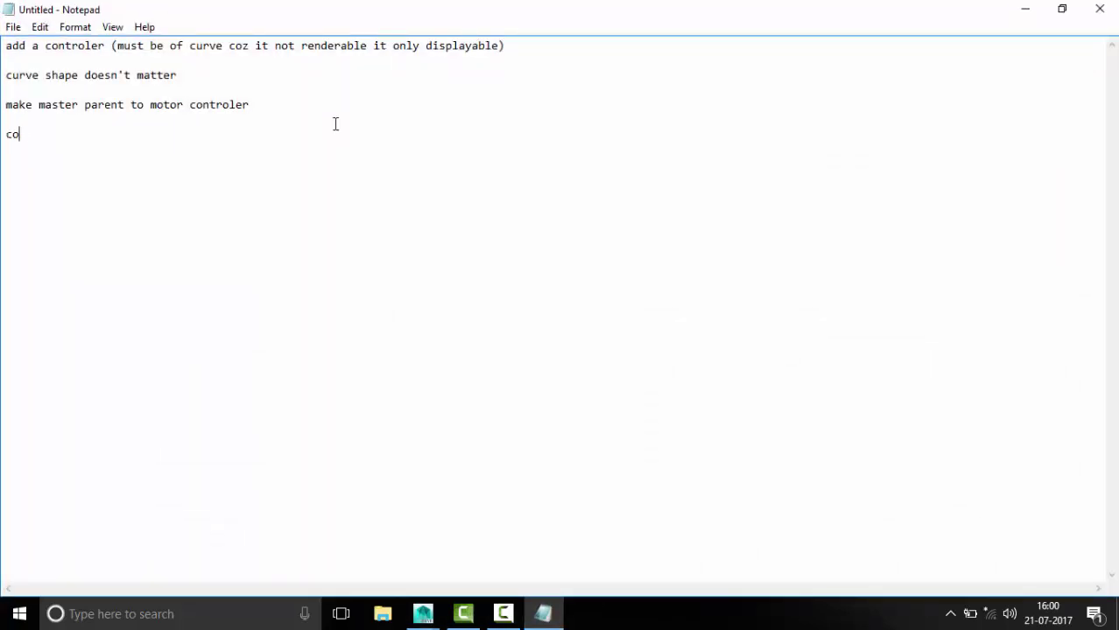
text(py paste)
text( attribute as )
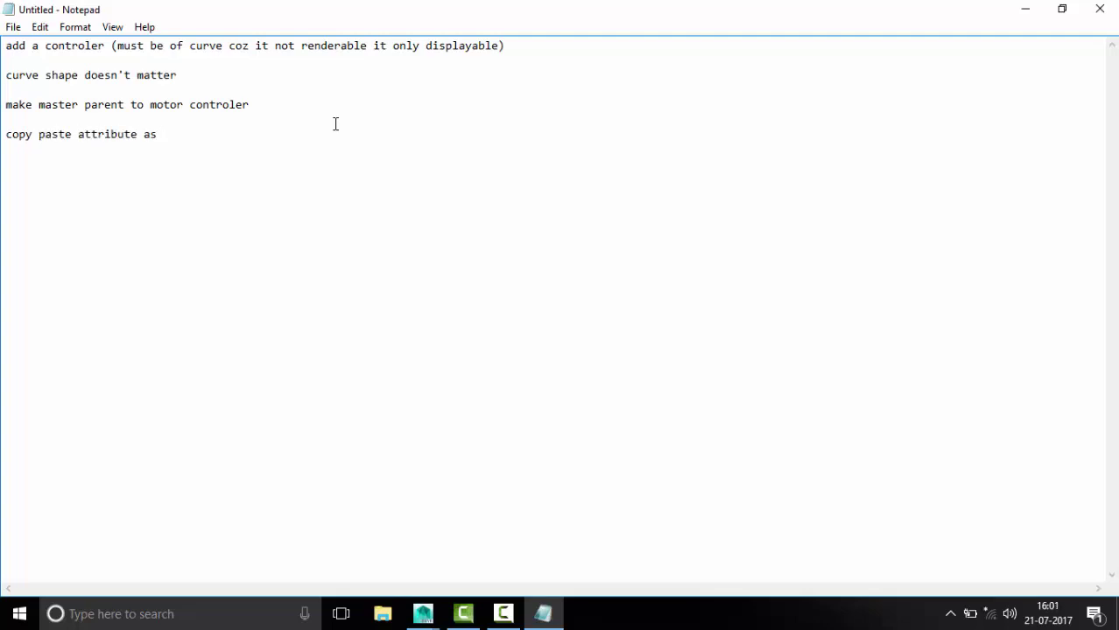
text(you need n )
text(child attri)
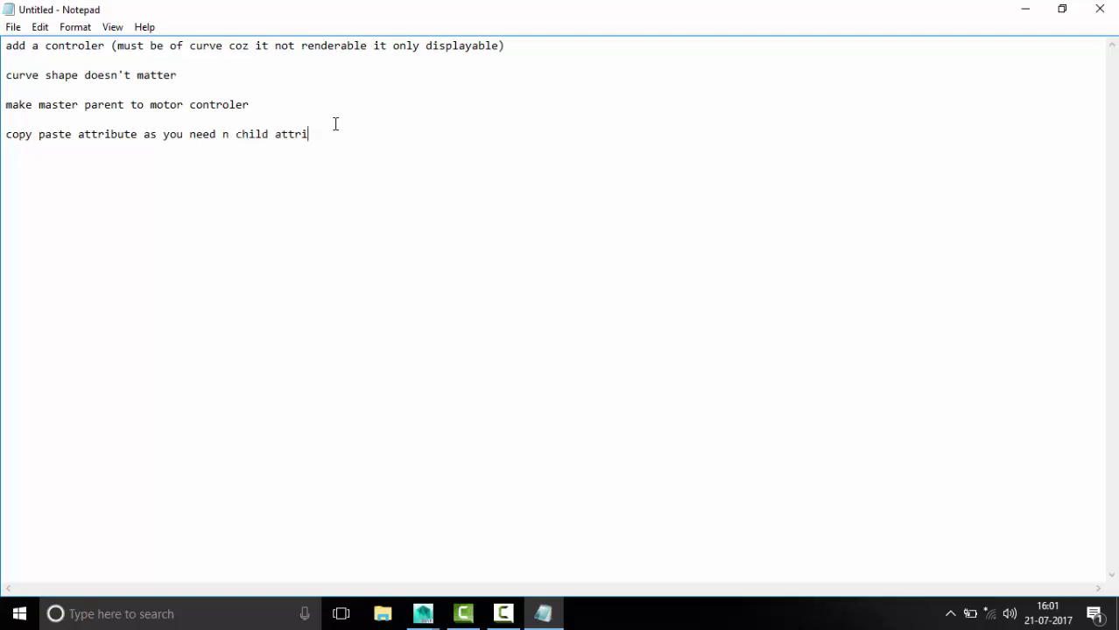
text(bute must be before paren)
text(t attri)
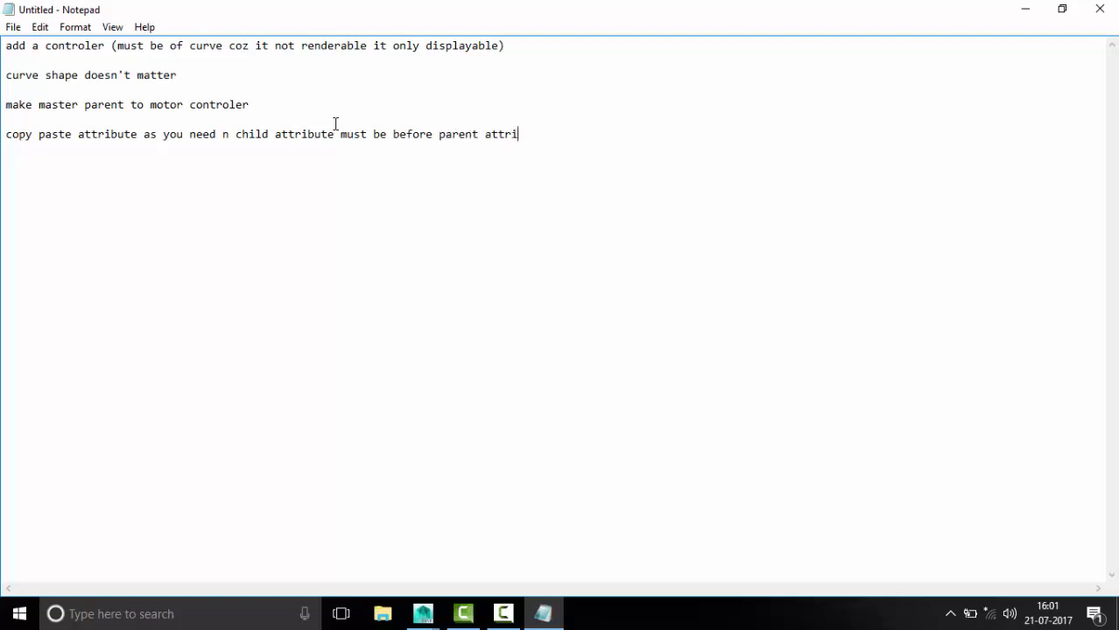
text(bute)
Select the left tyre plus motor_controler and open the Edit menu for parenting
click(1025, 9)
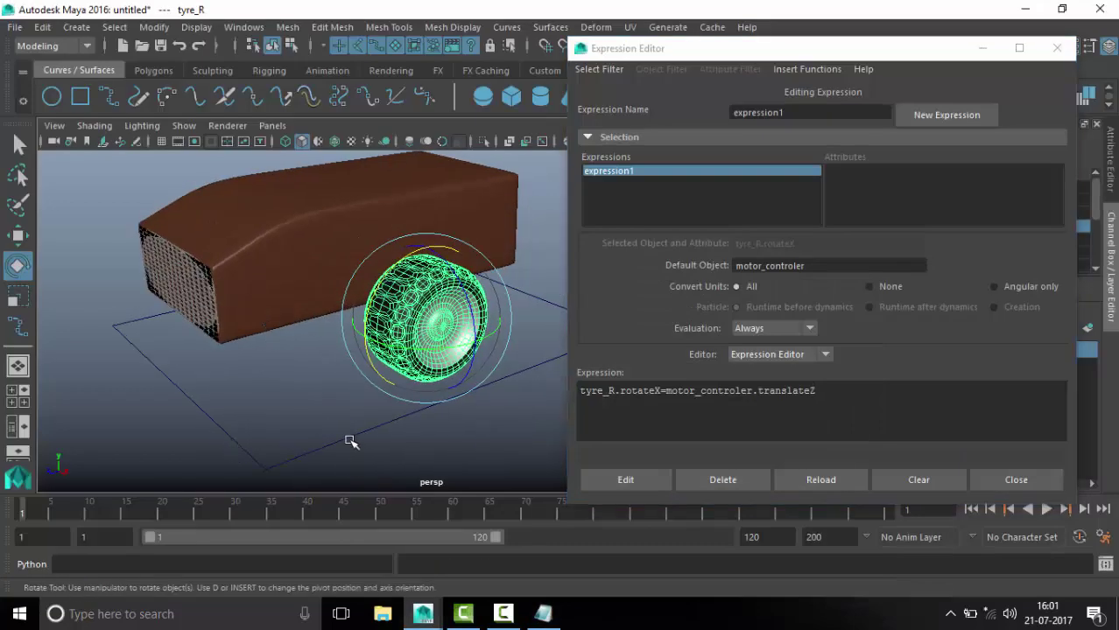
click(350, 443)
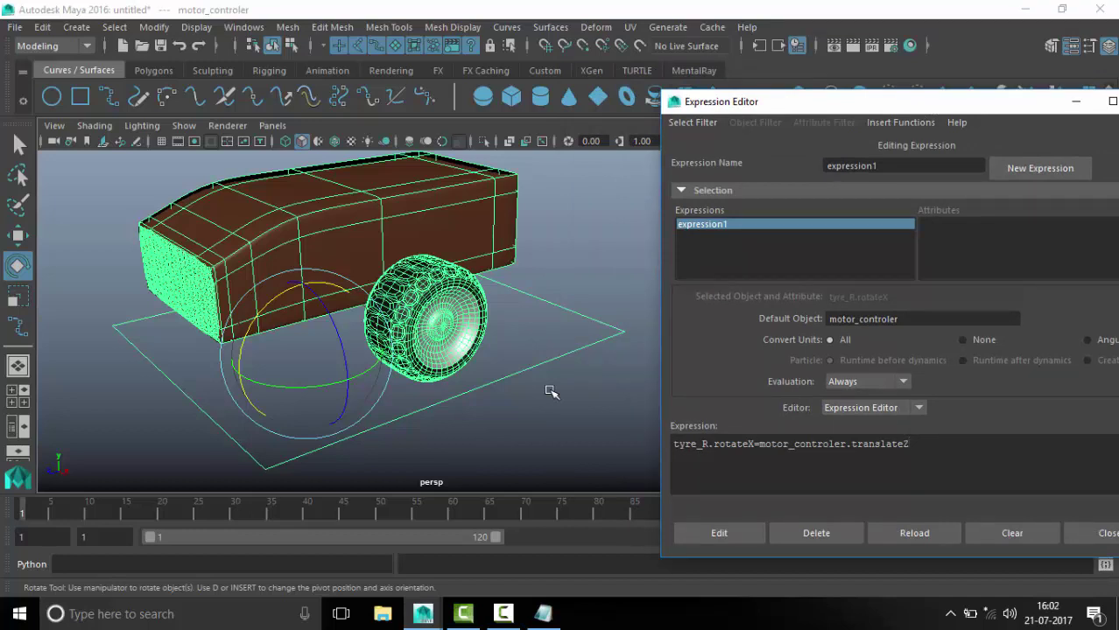
click(482, 341)
key(ctrl+a)
click(550, 310)
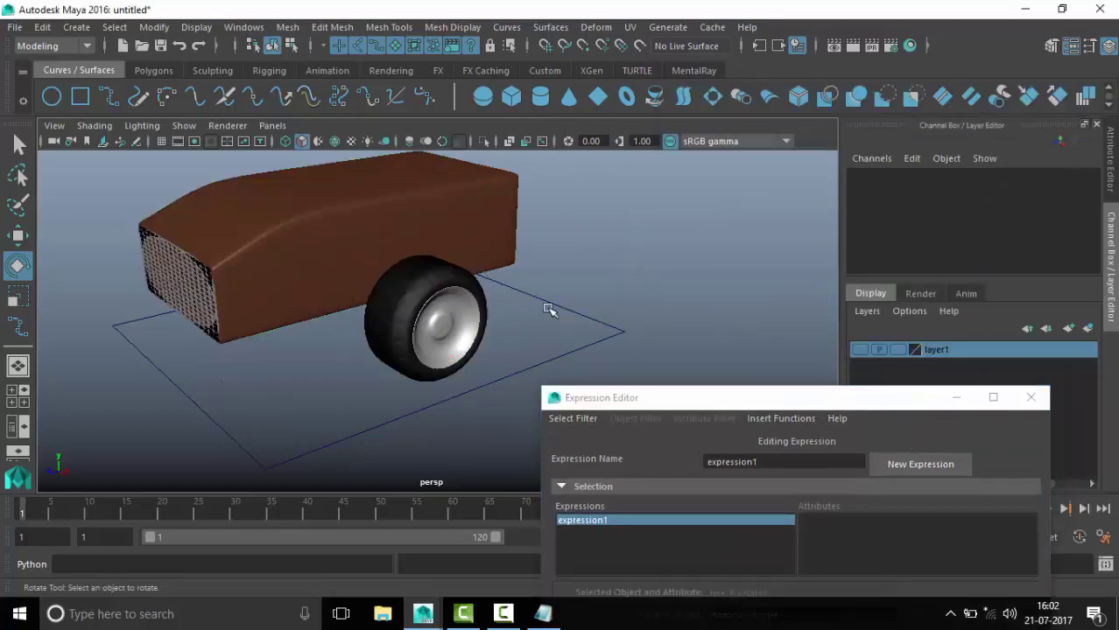
click(448, 337)
drag(909, 399, 922, 108)
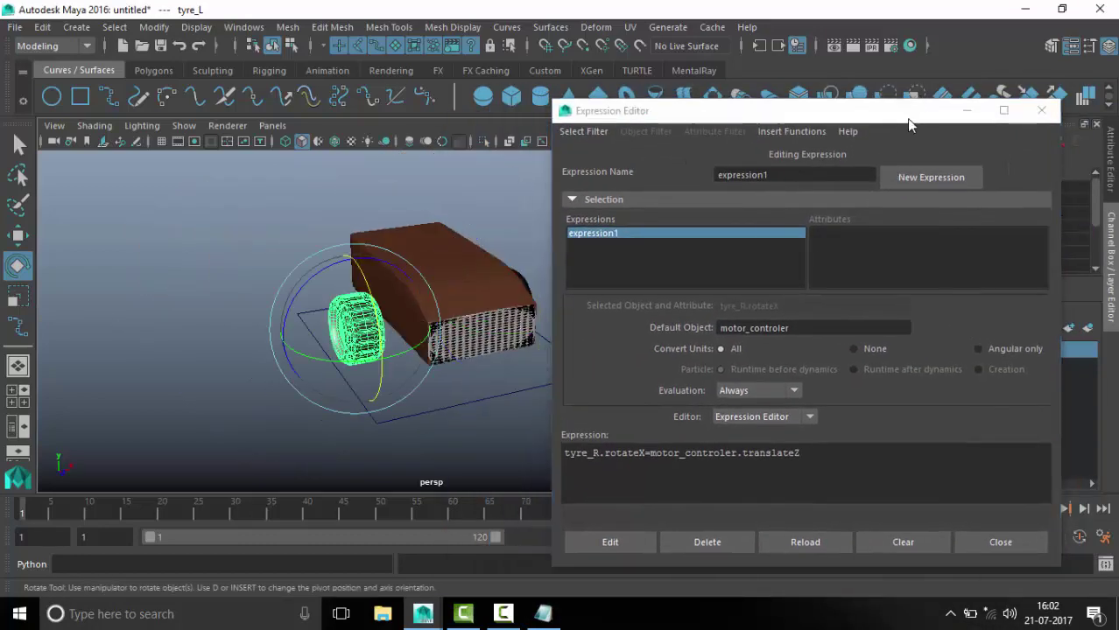
drag(493, 432, 497, 441)
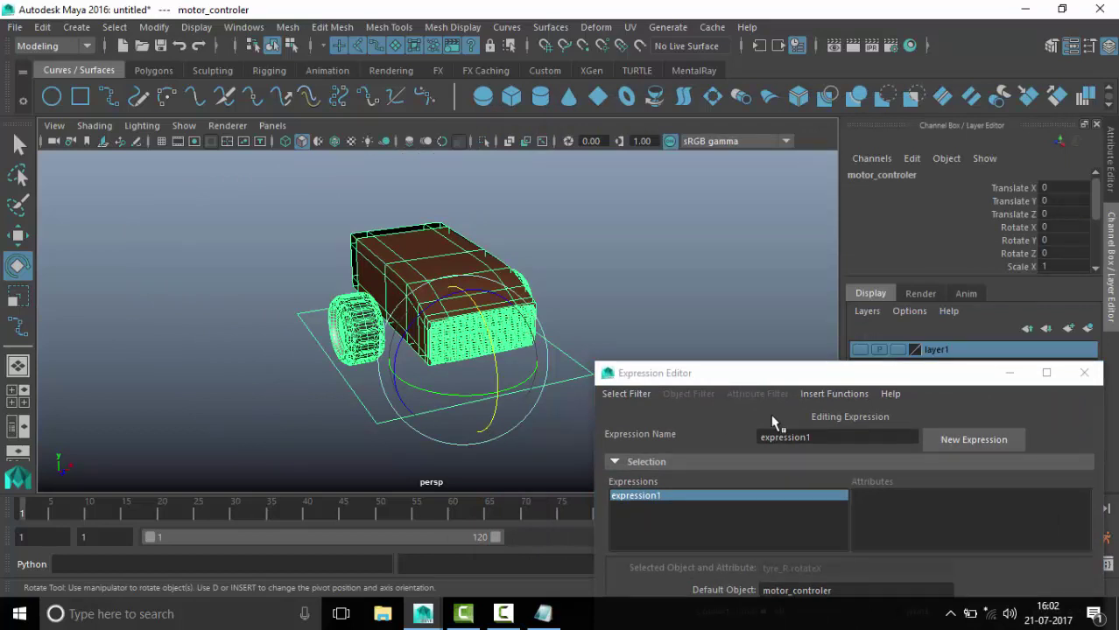
click(42, 27)
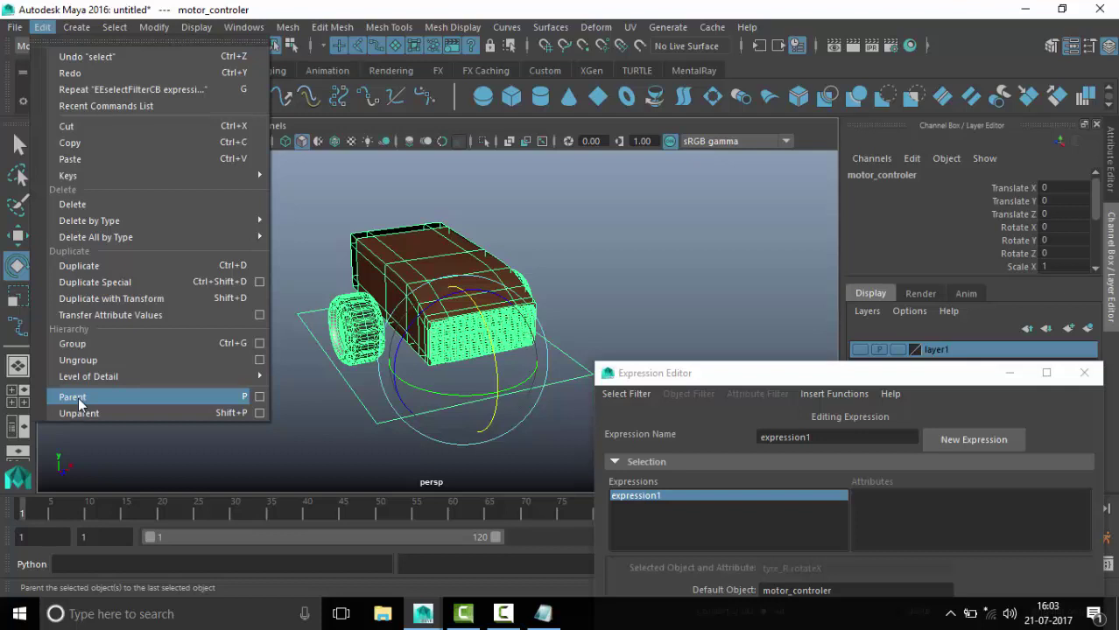
Parent the tyre to motor_controler and switch to the move tool
click(1013, 377)
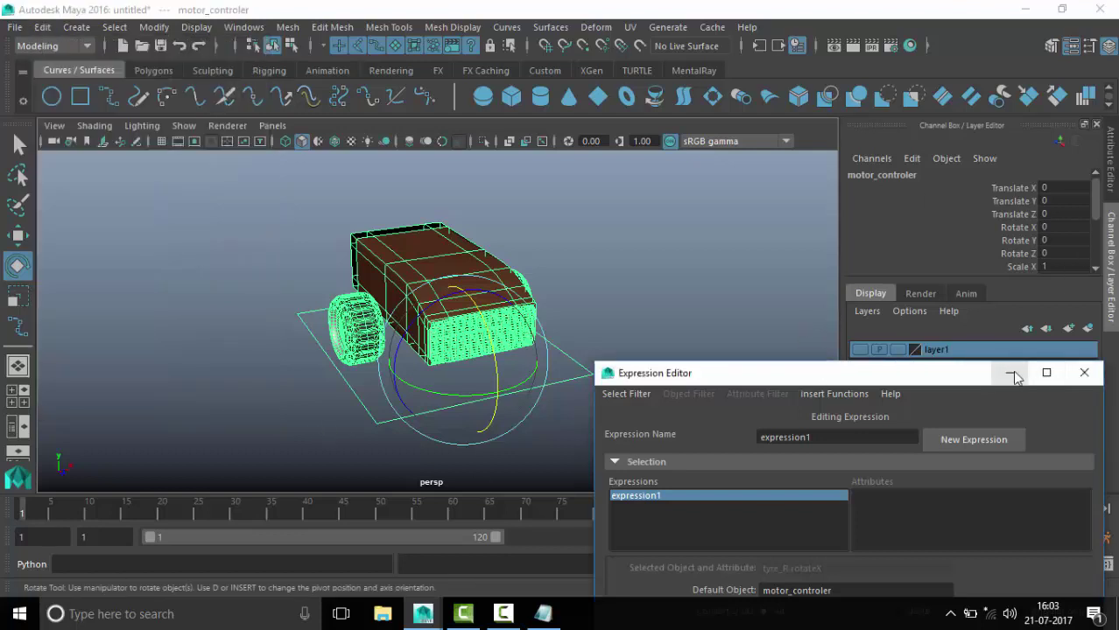
click(1014, 376)
key(w)
mouse_move(550, 300)
alt+mouse_down()
mouse_move(300, 363)
mouse_move(578, 254)
mouse_move(712, 363)
alt+mouse_up()
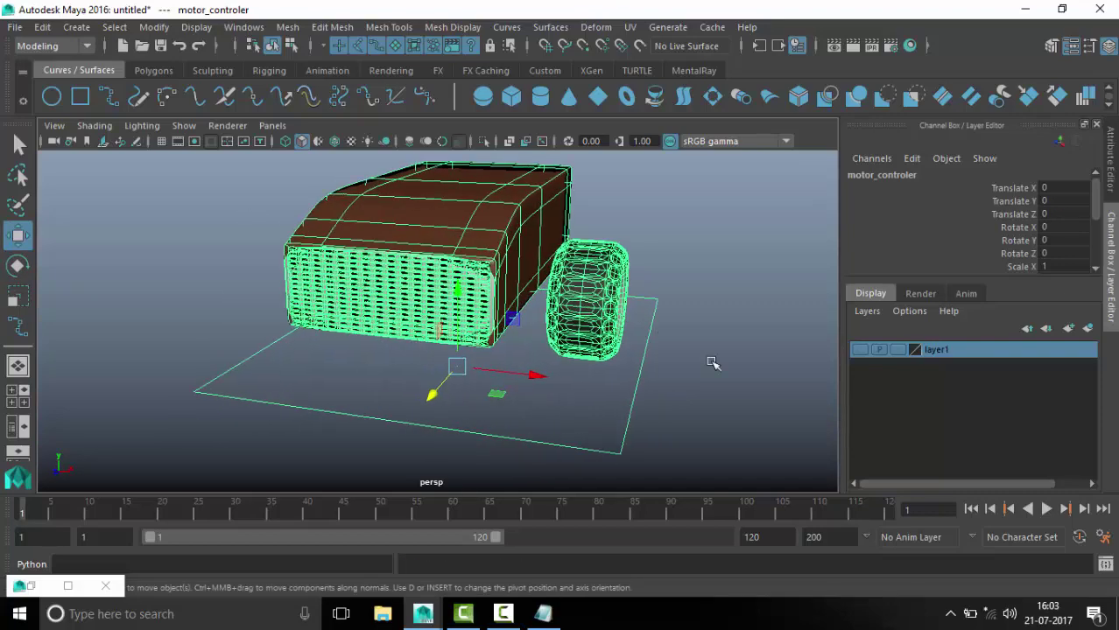
Push motor_controler forward to test the tyre spin, then undo the move
click(554, 238)
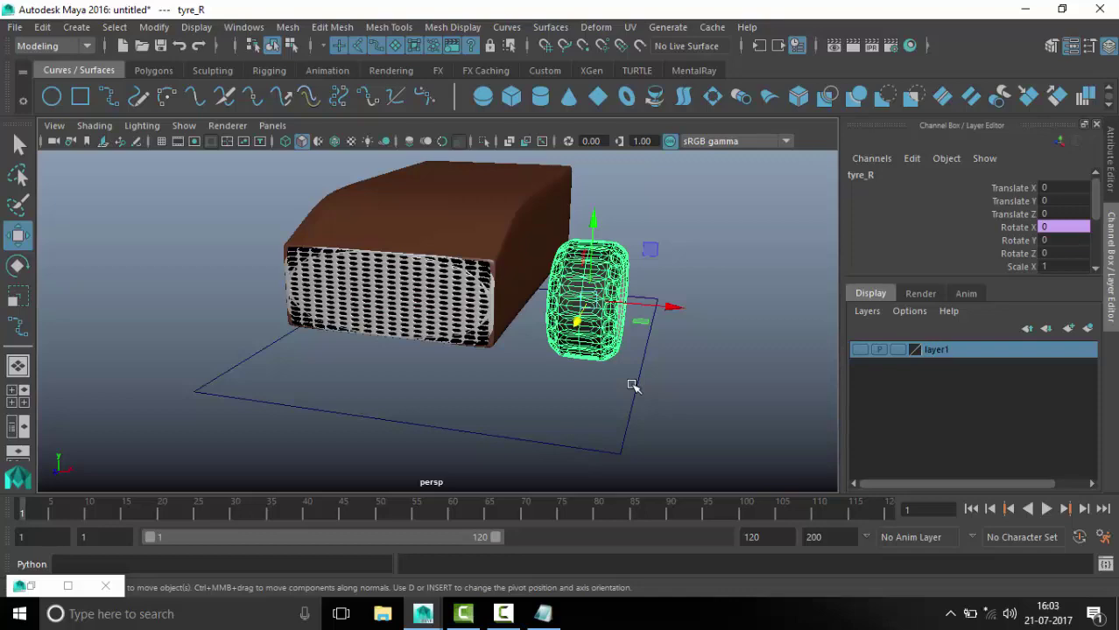
alt+drag(550, 377, 537, 361)
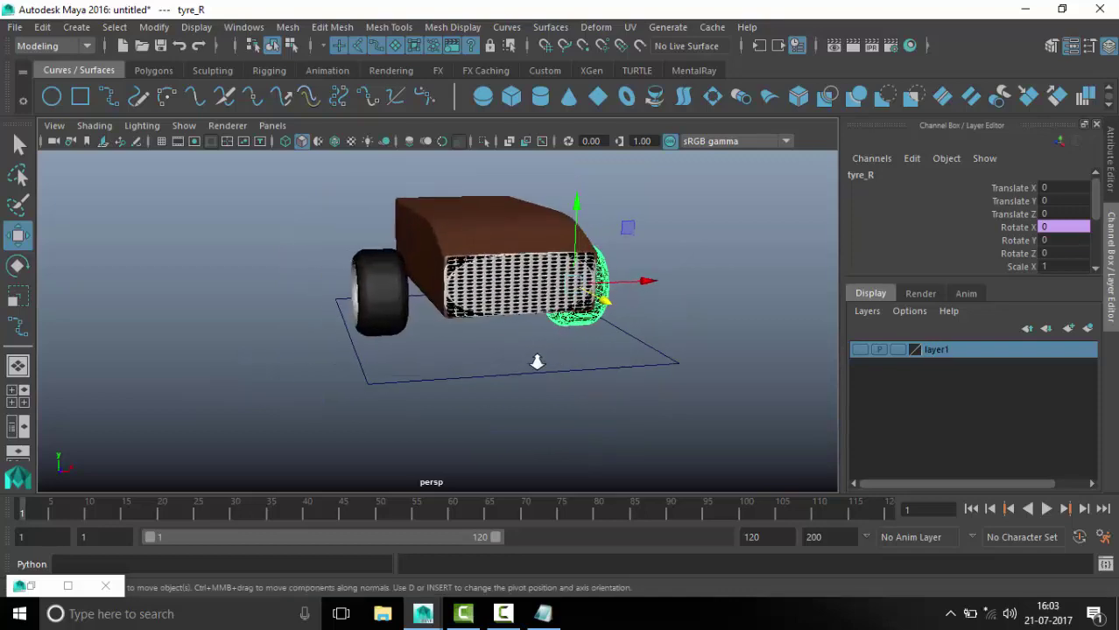
click(670, 351)
mouse_move(670, 350)
alt+mouse_down()
mouse_move(533, 317)
mouse_move(575, 373)
alt+mouse_up()
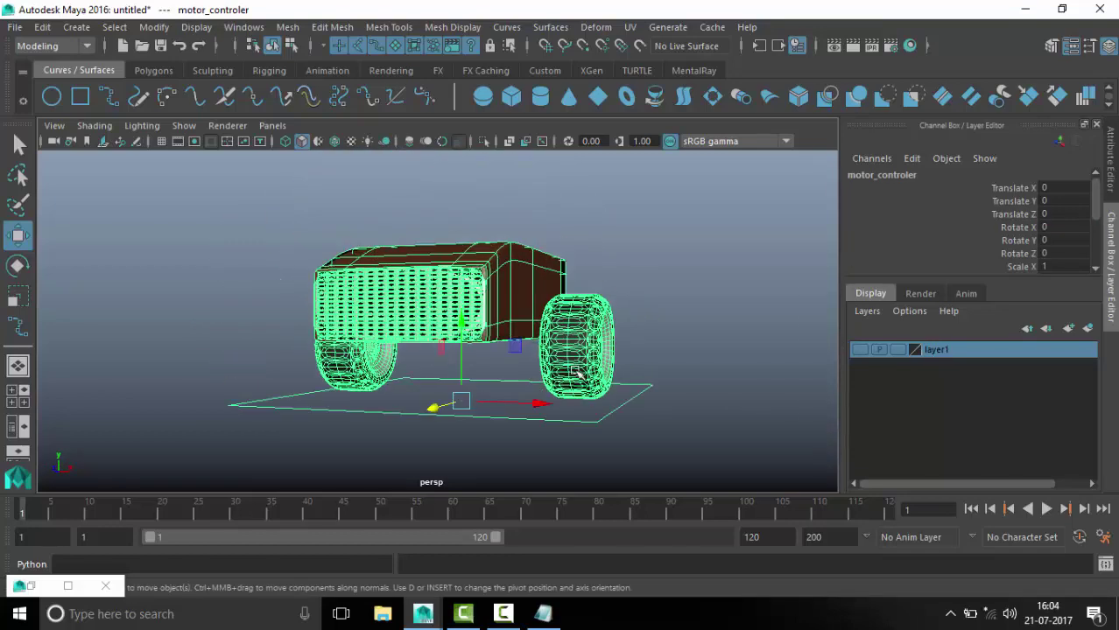
mouse_move(433, 407)
mouse_down()
mouse_move(397, 426)
mouse_move(596, 334)
mouse_up()
key(ctrl+z)
Bring back the Expression Editor and note 'manage value at parent side'
click(67, 586)
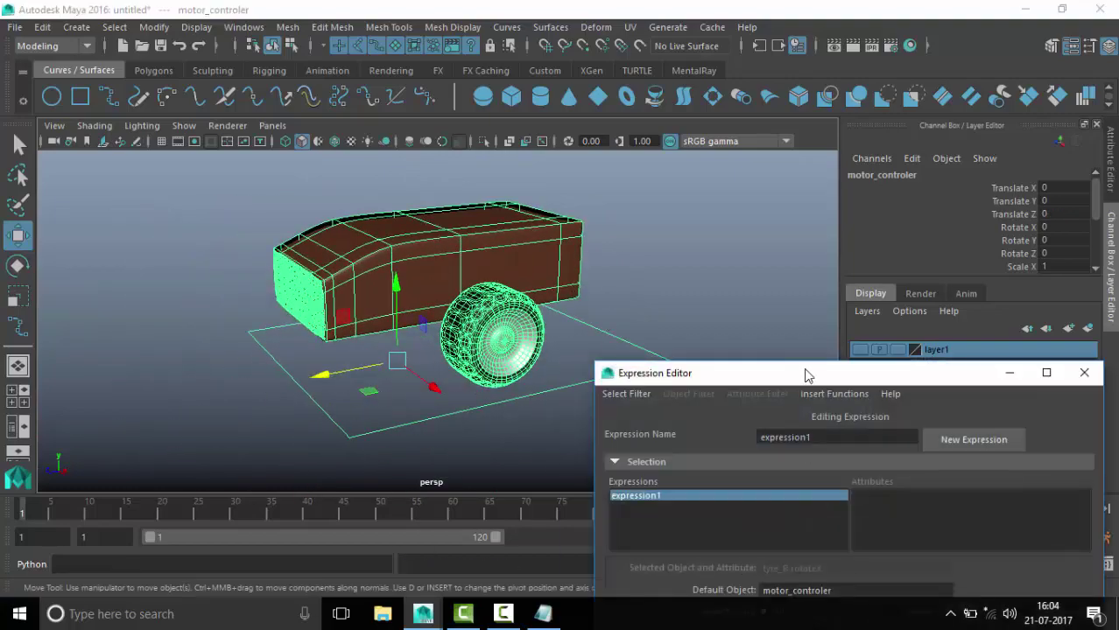
drag(807, 374, 749, 136)
click(543, 614)
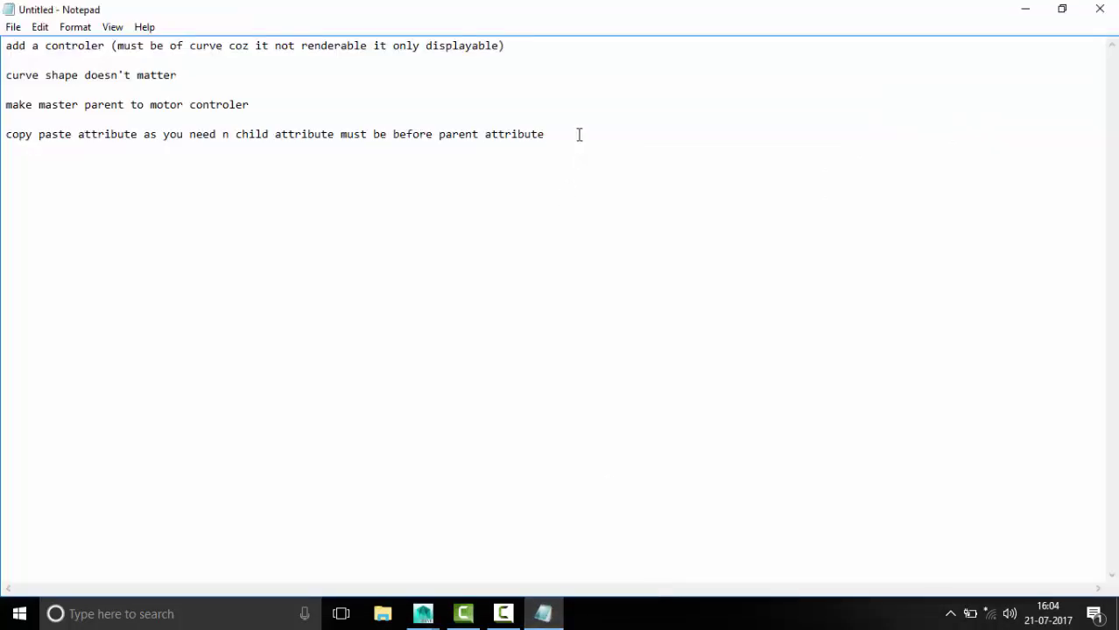
text(manage value at )
text(parent s)
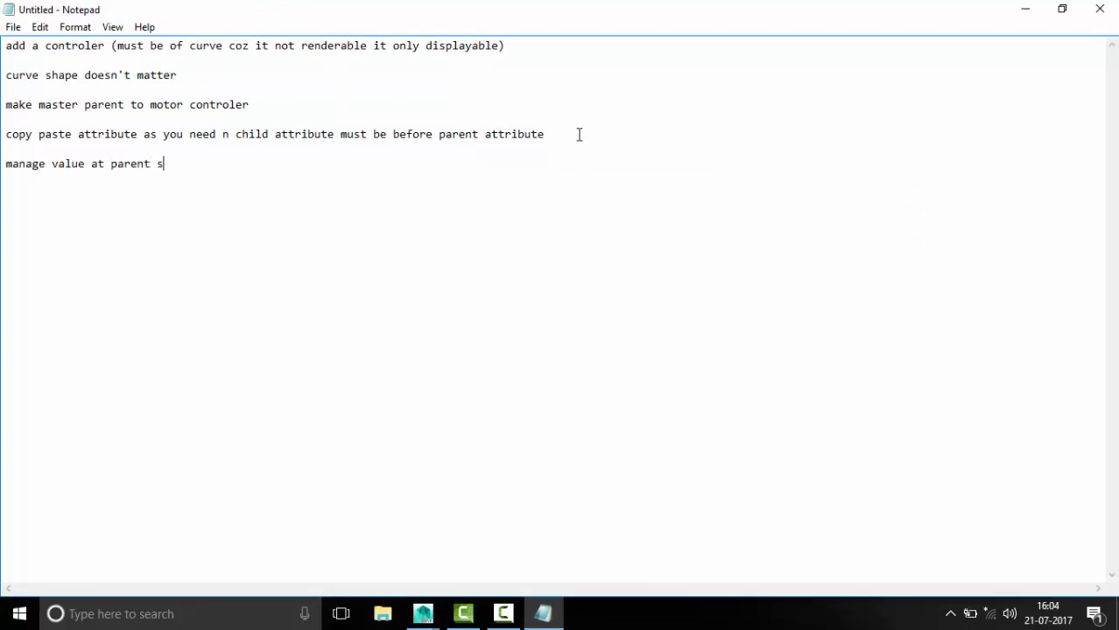
text(ide)
Apply the expression multiplied by 50 and slide the controller to test the tyre spin
click(1025, 9)
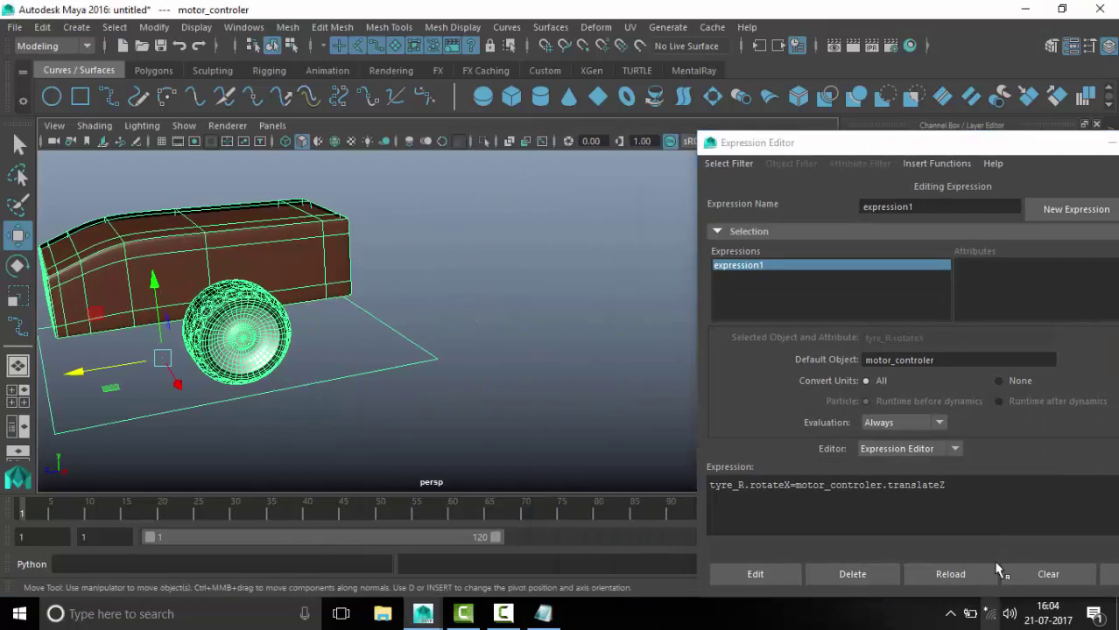
click(979, 489)
text(*50;)
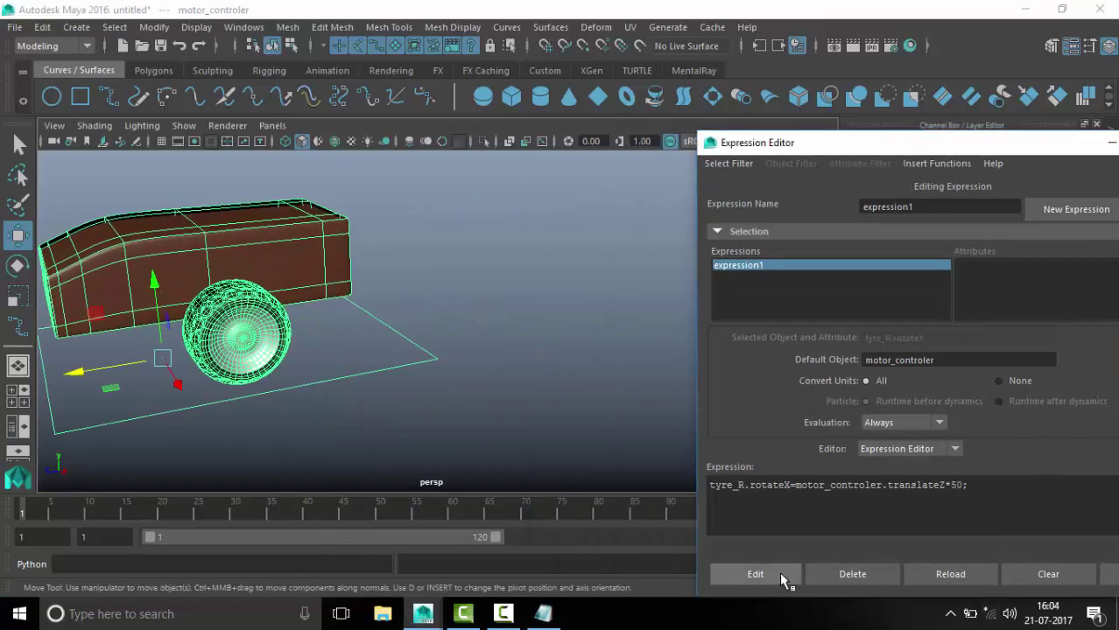
click(780, 574)
click(1105, 142)
key(f)
mouse_move(236, 378)
mouse_down()
mouse_move(200, 387)
mouse_move(267, 392)
mouse_up()
click(543, 614)
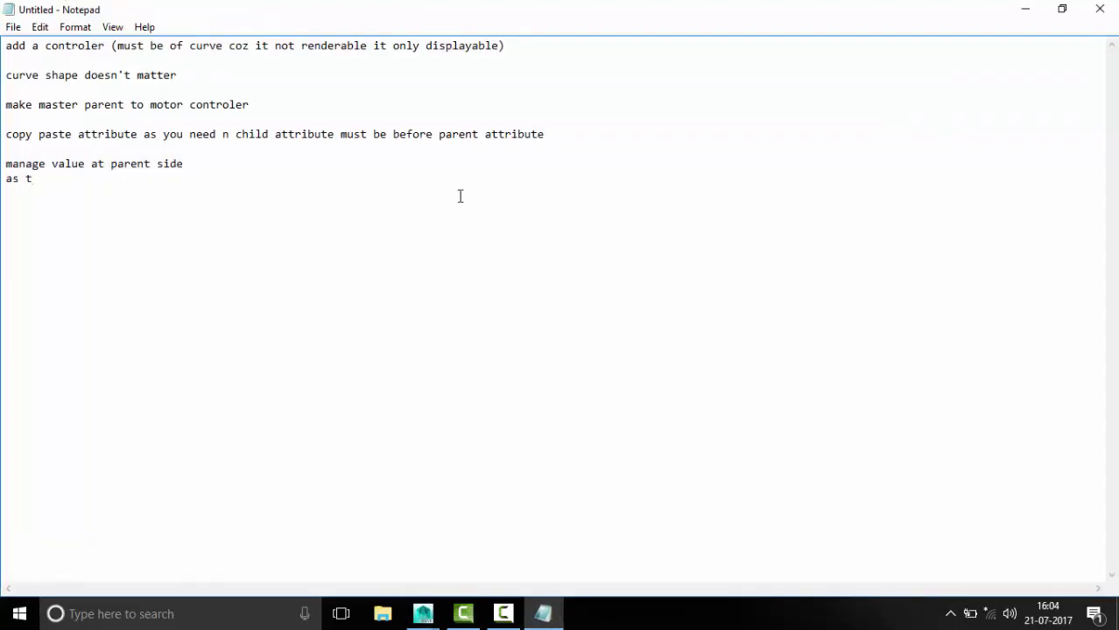
Finish the Notepad note 'as tyre is sliping so decrease the value' and return to Maya's Expression Editor
text(yre is sliping so)
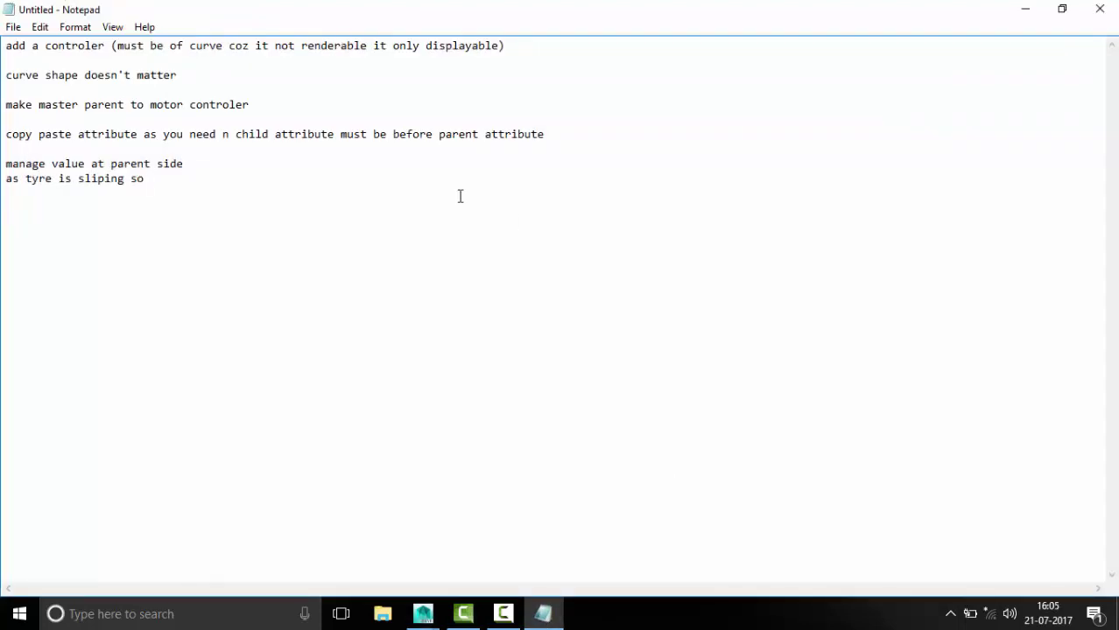
text( decrease value)
click(208, 177)
text(the value)
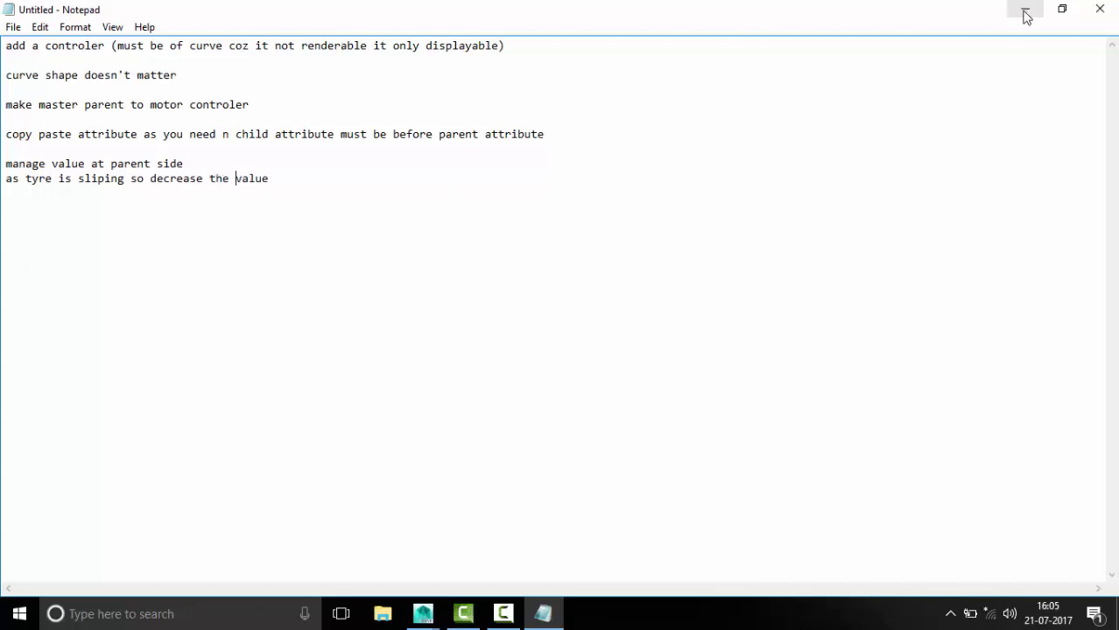
click(1024, 9)
click(42, 589)
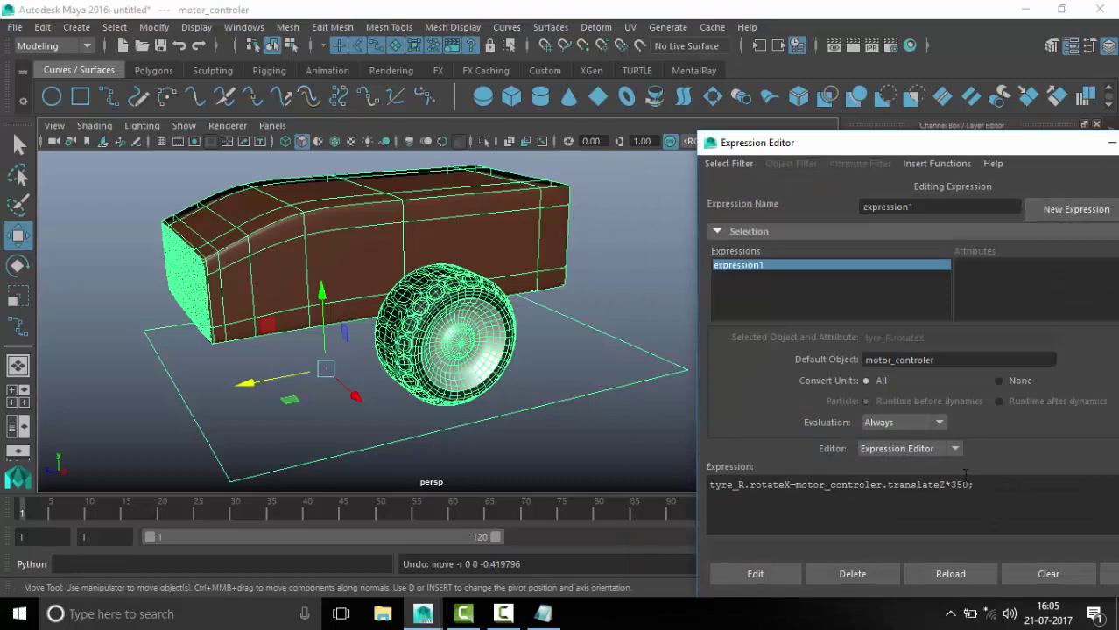
Apply the edited tyre expression and drag motor_controler along Z to test the wheel roll
click(760, 575)
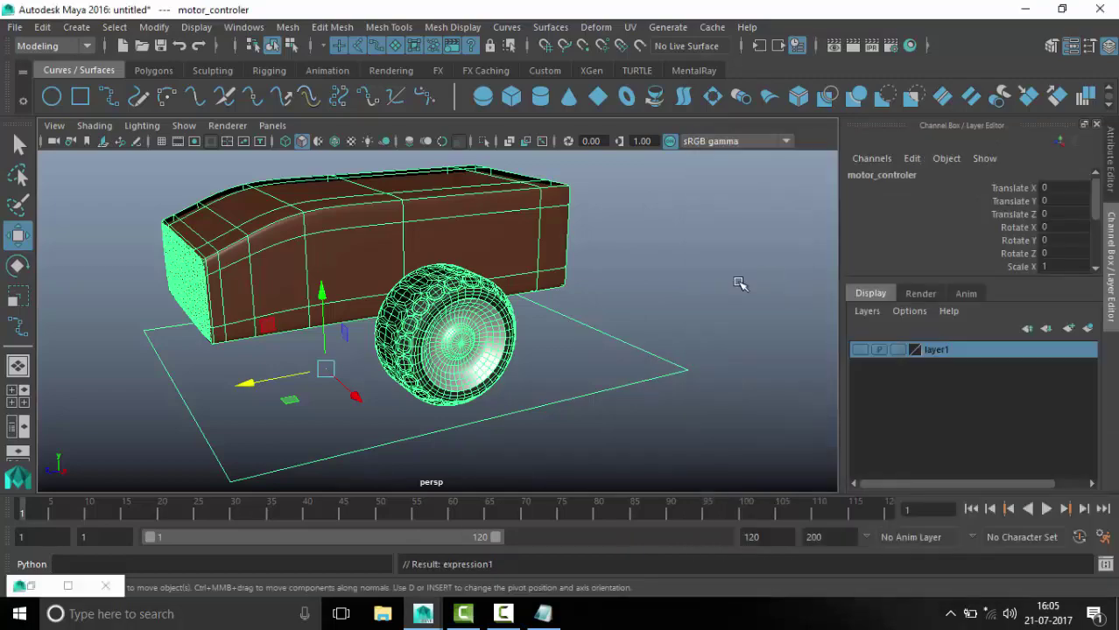
mouse_move(249, 383)
mouse_down()
mouse_move(175, 393)
mouse_move(374, 363)
mouse_move(90, 393)
mouse_move(299, 374)
mouse_move(263, 357)
mouse_move(138, 383)
mouse_up()
click(195, 307)
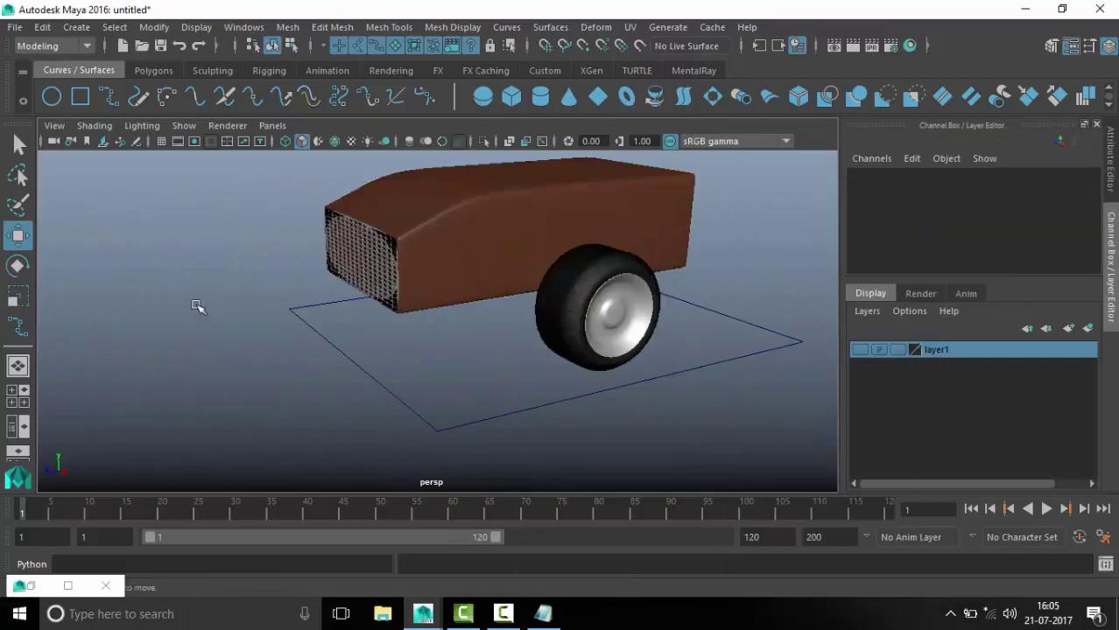
mouse_move(194, 307)
alt+mouse_down()
mouse_move(513, 426)
mouse_move(457, 439)
alt+mouse_up()
click(513, 426)
Add the Notepad note 'we can copy paste for speed' and return to Maya
key(alt+Tab)
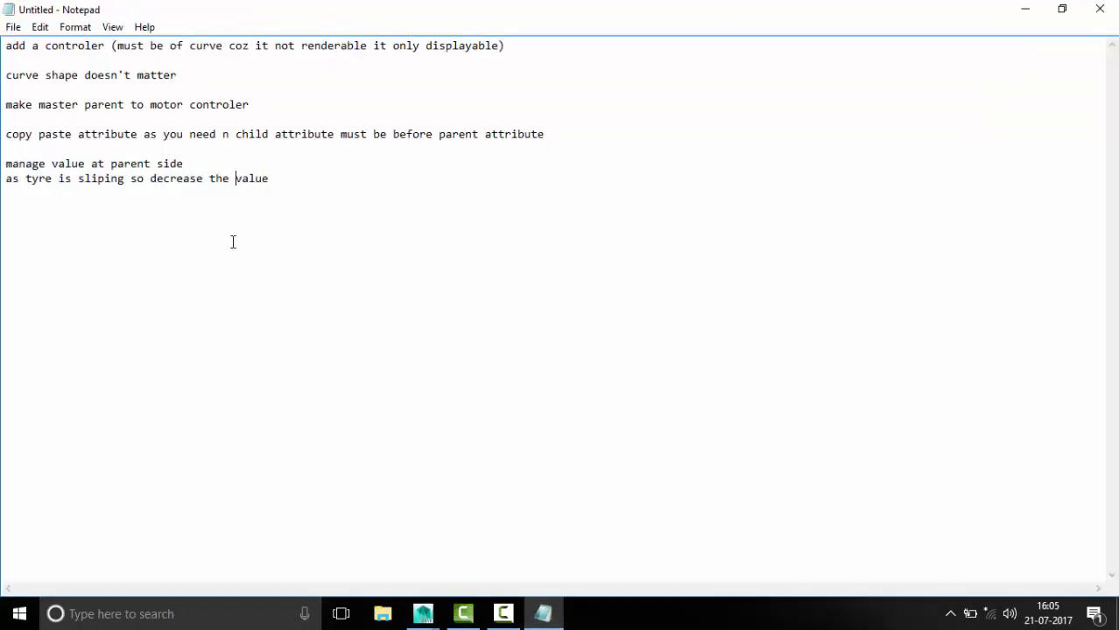
text(copy pastefor spee)
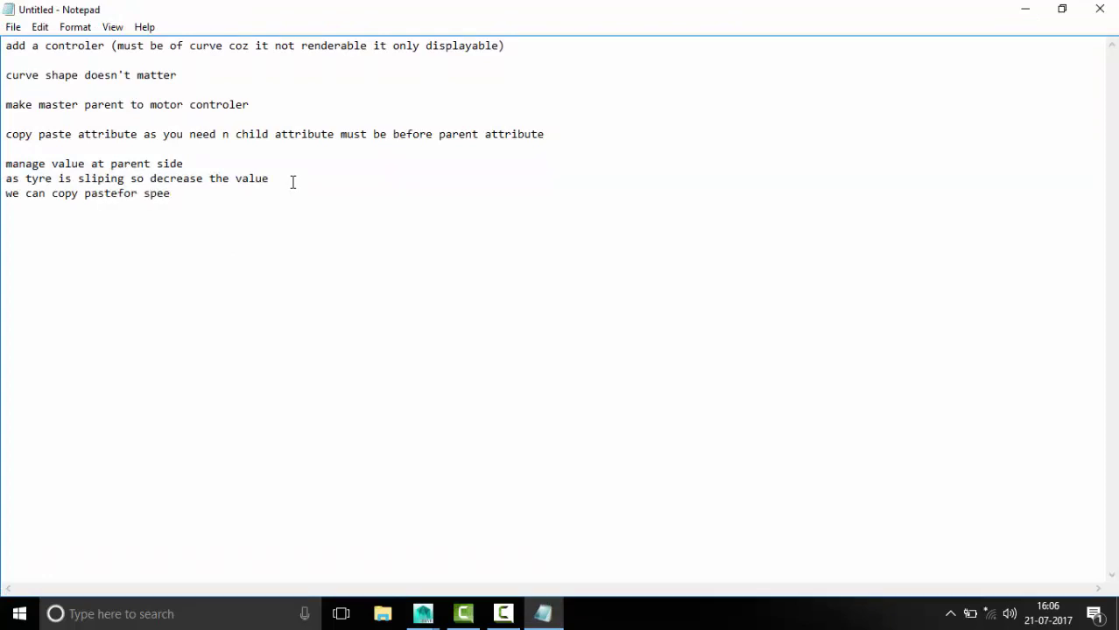
text(d fact)
click(1025, 9)
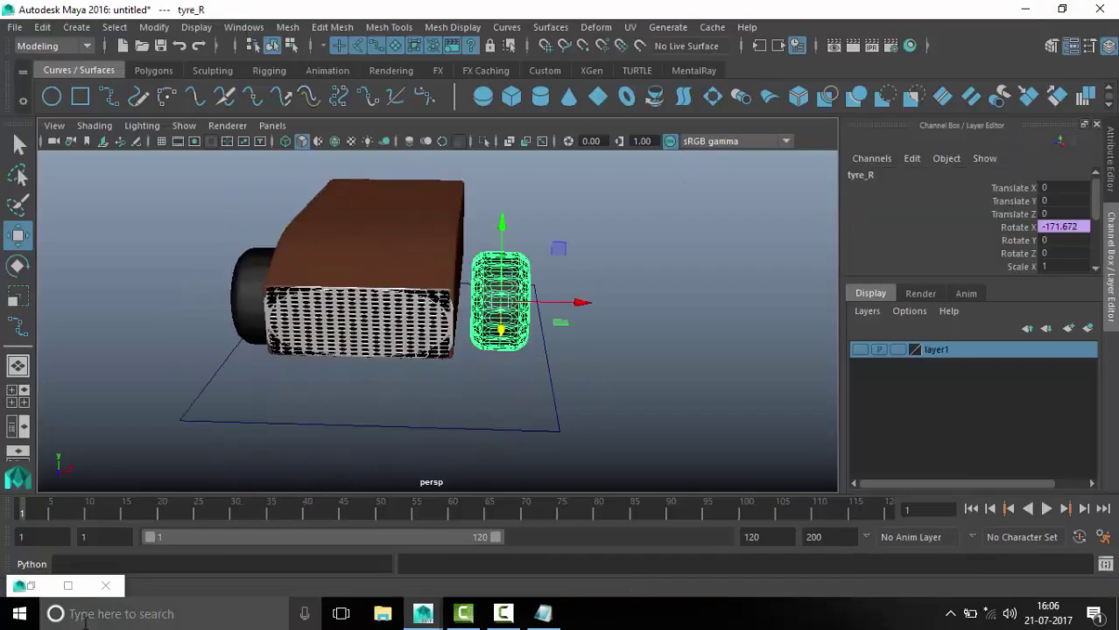
Duplicate the tyre_R expression line, change it to tyre_L, and apply the expression
click(67, 586)
triple_click(988, 486)
key(ctrl+c)
click(984, 483)
key(Return)
key(ctrl+v)
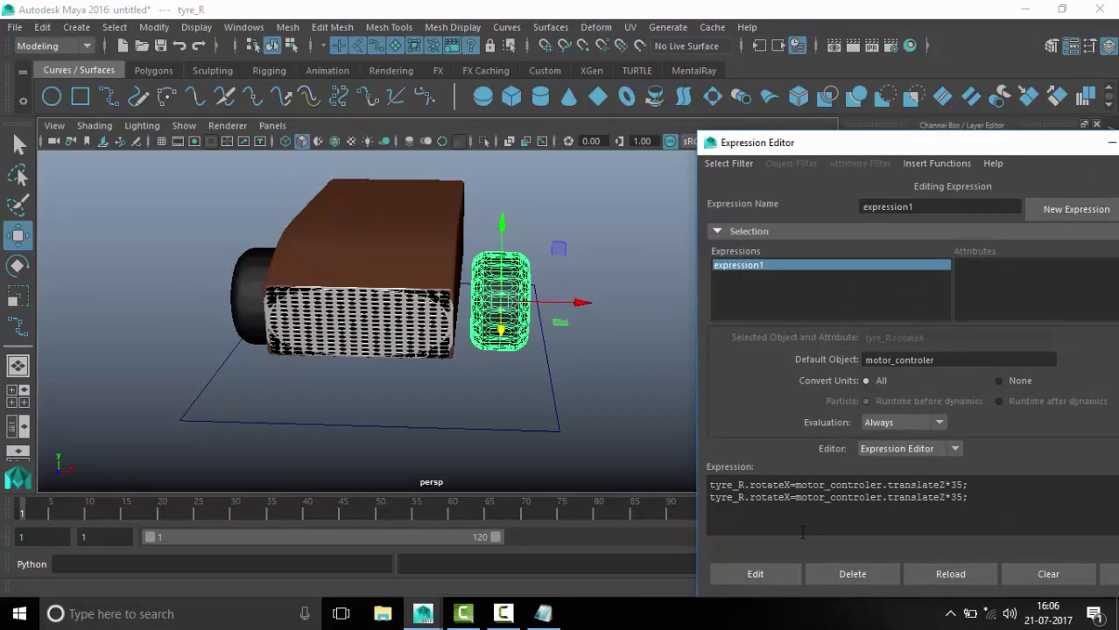
key(BackSpace)
text(L)
click(736, 574)
Check both tyres' rotation by selecting the controller and tyre_L from several angles
click(1112, 142)
click(585, 416)
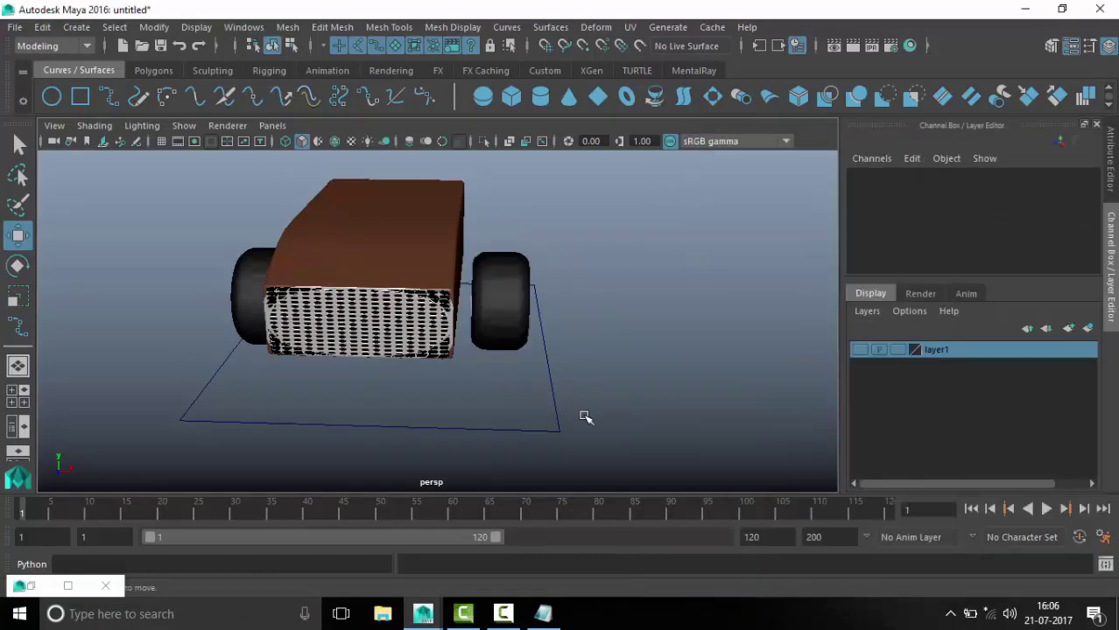
click(585, 417)
mouse_move(585, 417)
alt+mouse_down()
mouse_move(618, 349)
mouse_move(675, 280)
alt+mouse_up()
click(525, 317)
click(245, 315)
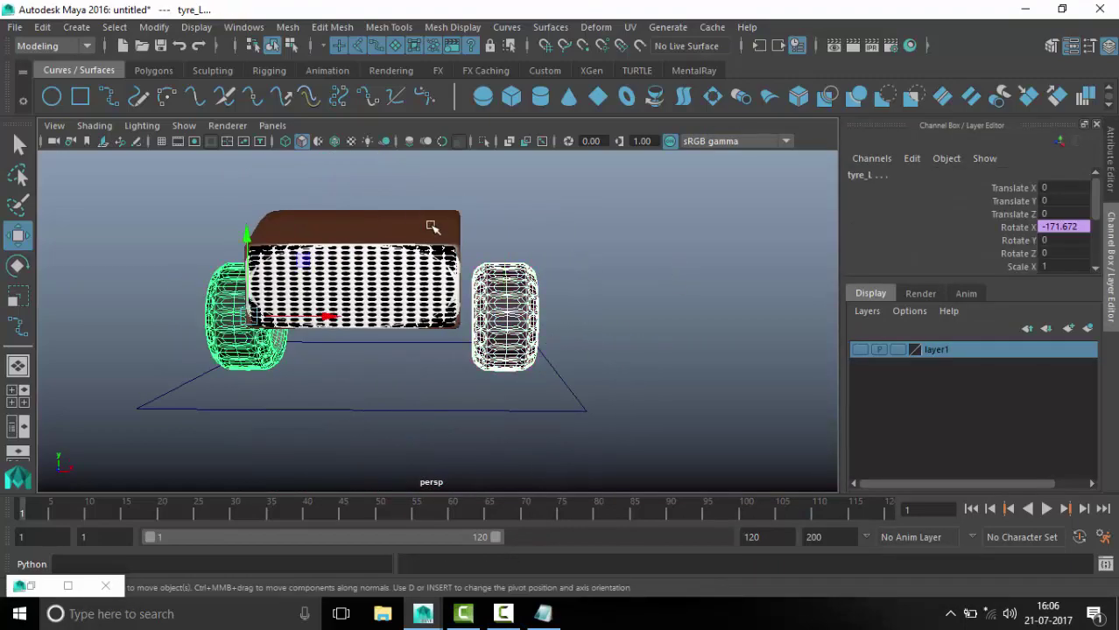
click(561, 232)
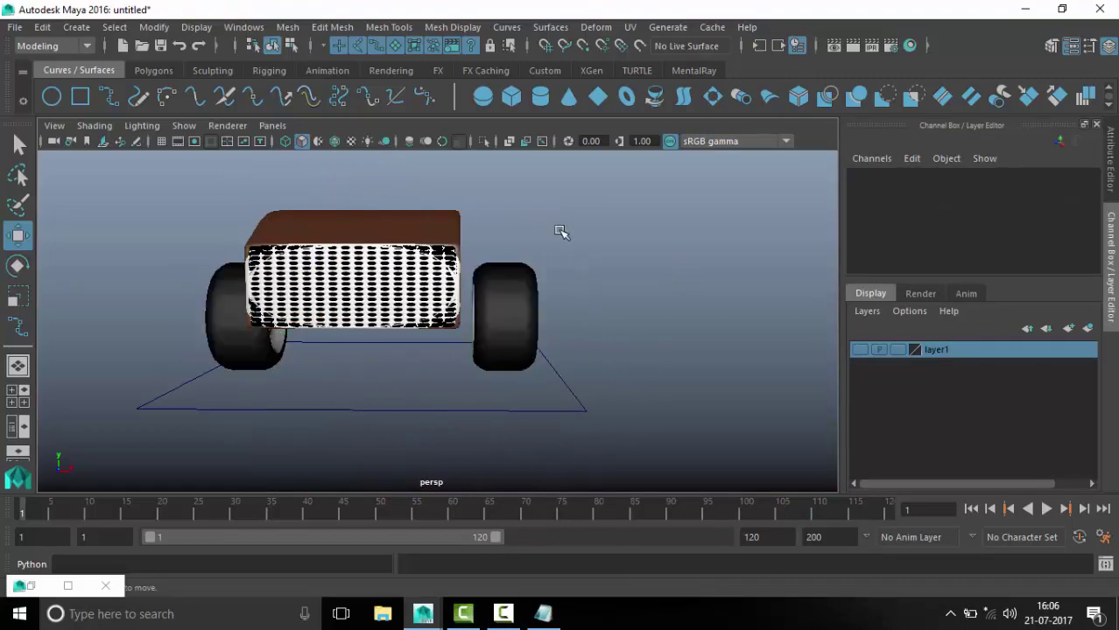
mouse_move(495, 248)
alt+mouse_down()
mouse_move(437, 301)
mouse_move(429, 331)
alt+mouse_up()
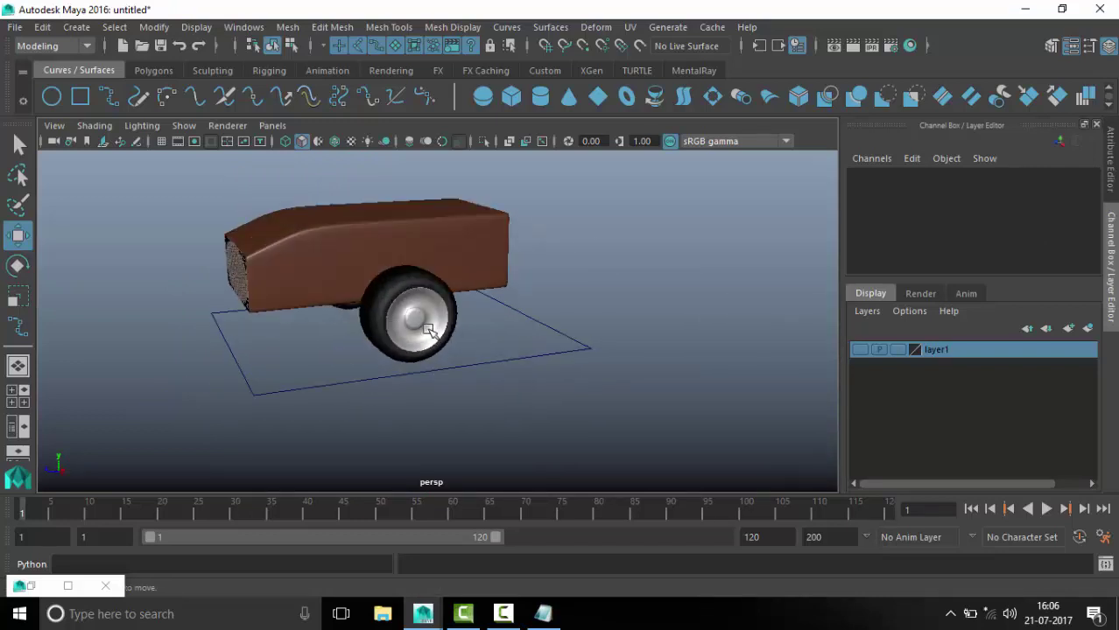
key(alt+Tab)
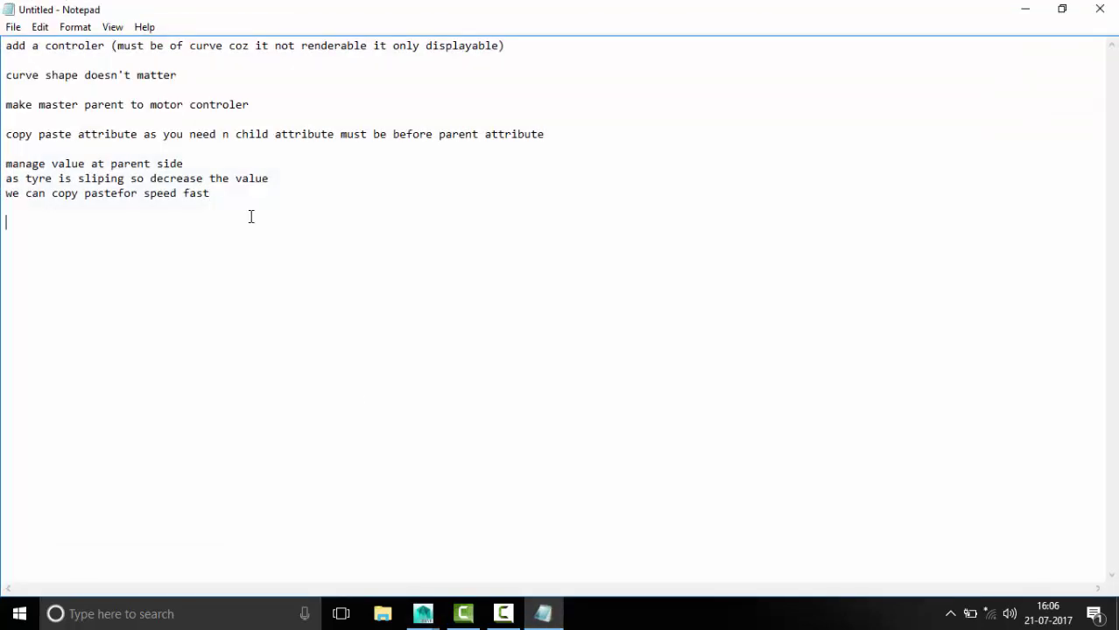
Write 'apply weight on tyre so we can feel weight on motor' as a new Notepad line
text(apply weight on t)
text(yre so we can feel we)
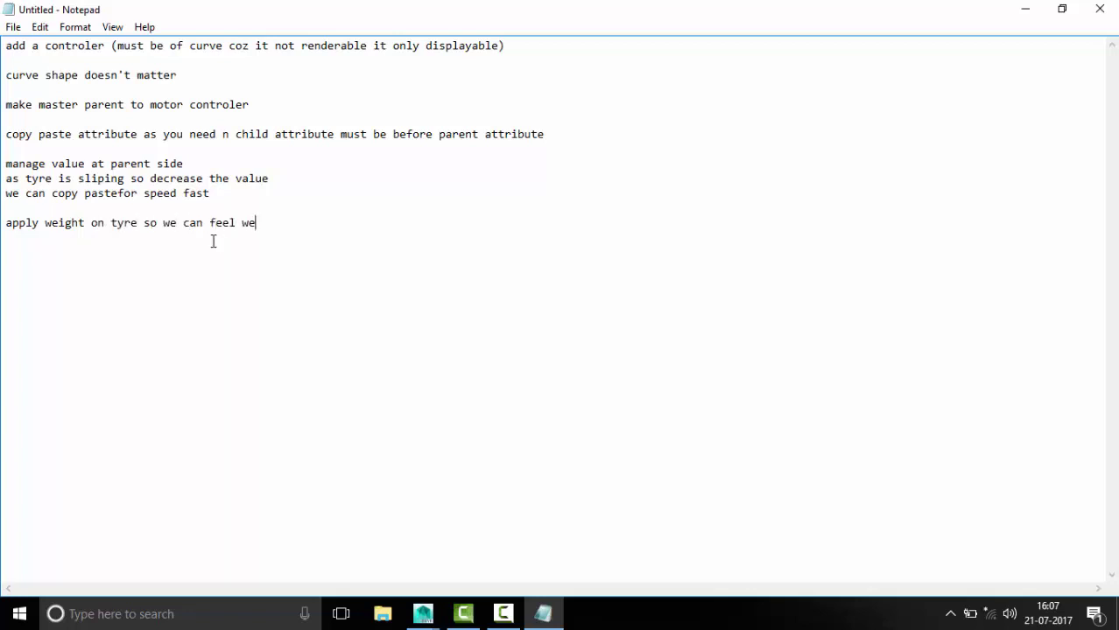
text(ight)
text(motor)
Minimize Notepad, then orbit and zoom the perspective view around the car and its wheels
click(1025, 9)
mouse_move(168, 249)
alt+mouse_down()
mouse_move(383, 305)
mouse_move(574, 374)
alt+mouse_up()
click(636, 352)
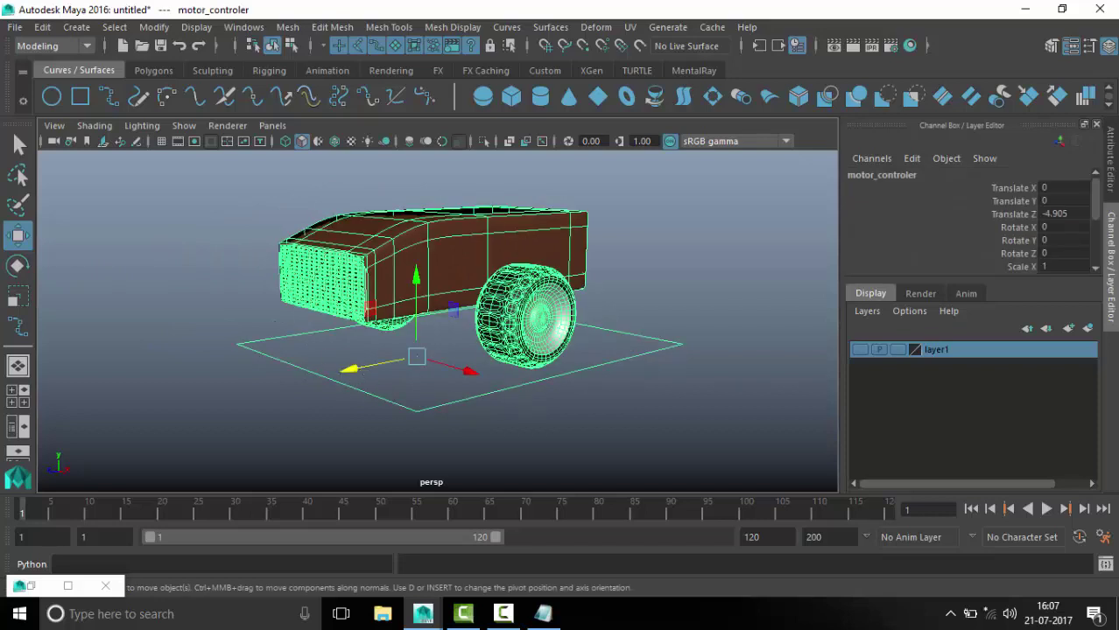
click(560, 304)
mouse_move(559, 305)
alt+mouse_down()
mouse_move(600, 355)
mouse_move(526, 353)
alt+mouse_up()
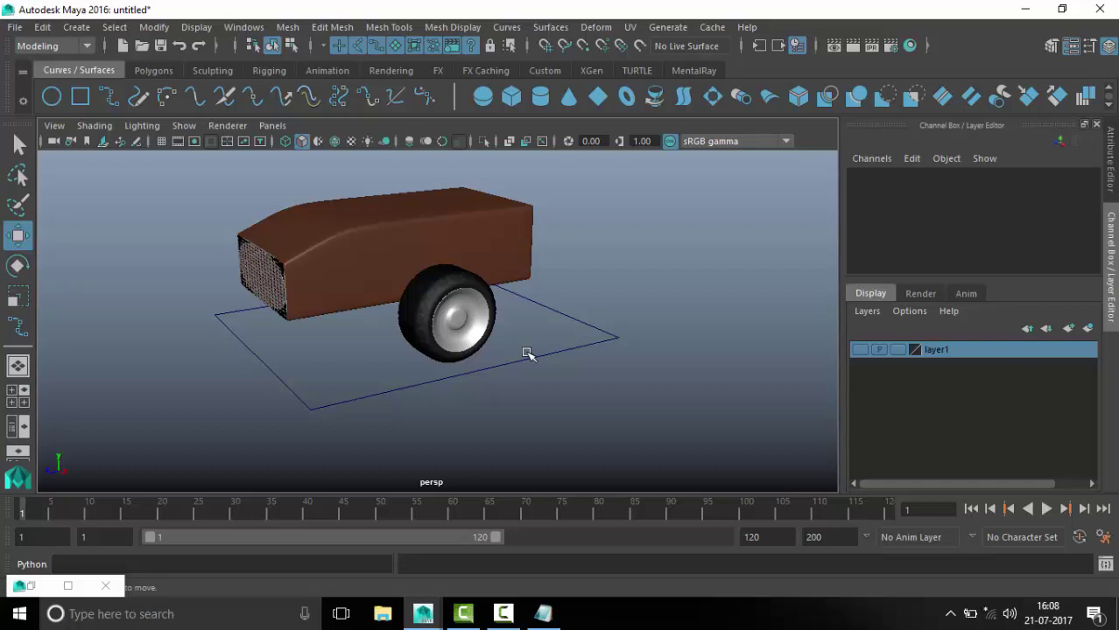
scroll(495, 400, up, 5)
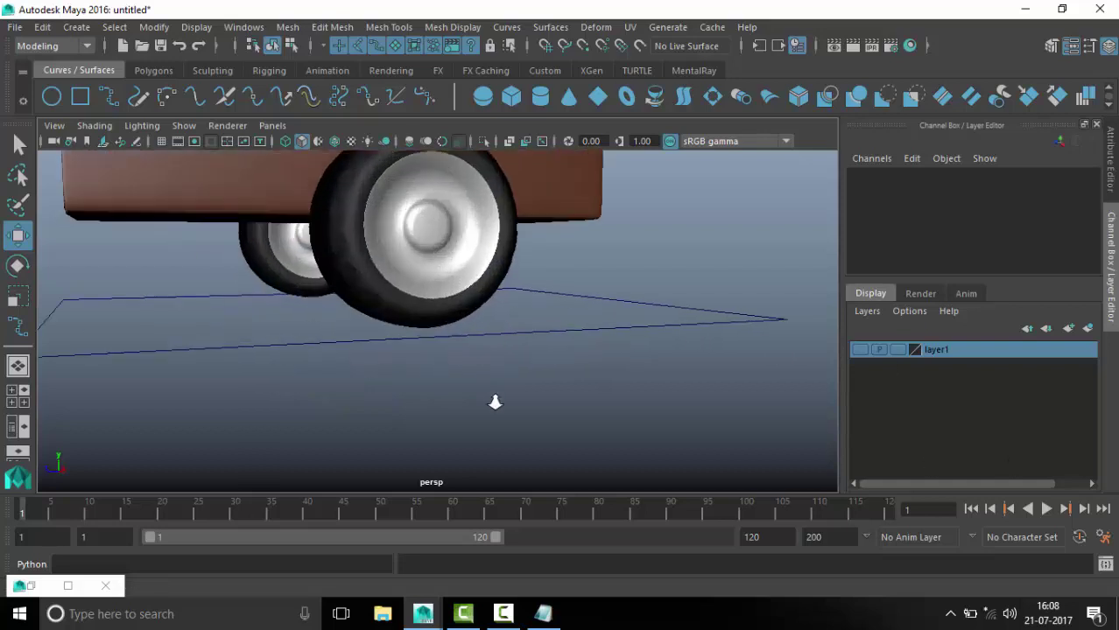
scroll(487, 350, down, 3)
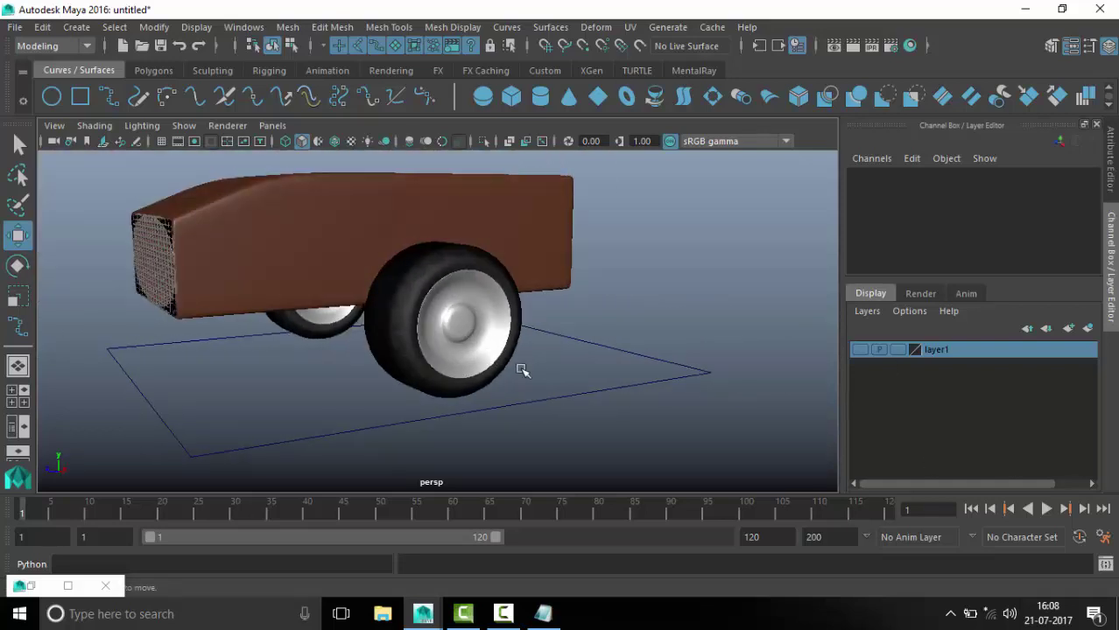
scroll(522, 370, up, 2)
Isolate tyre_R in side view and switch to vertex selection mode
click(437, 250)
alt+drag(437, 250, 661, 424)
key(space)
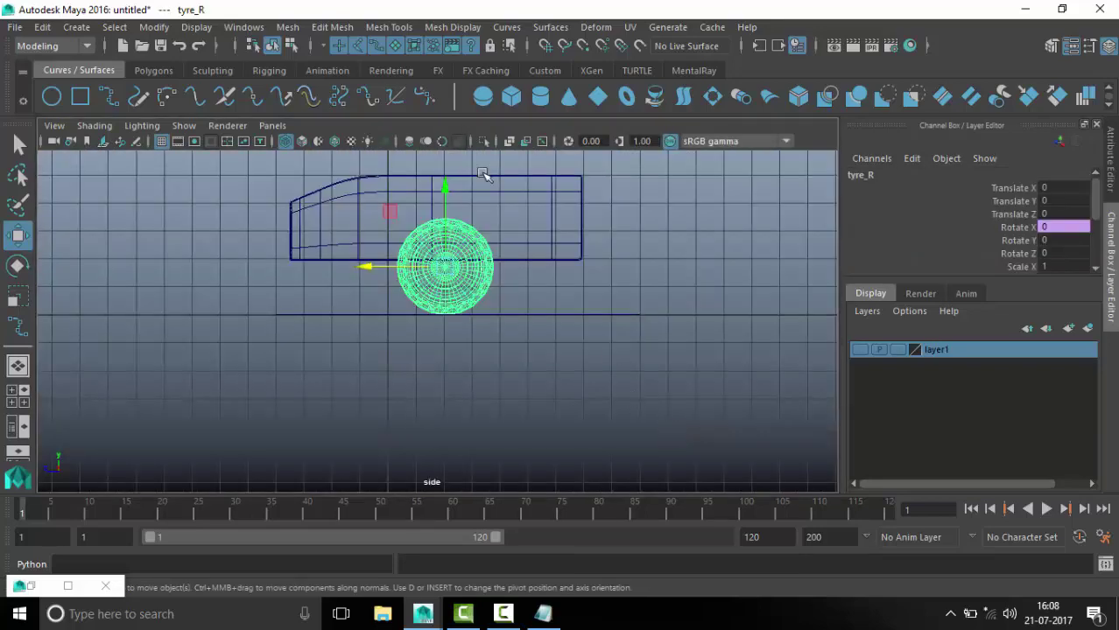
click(484, 141)
scroll(647, 312, up, 3)
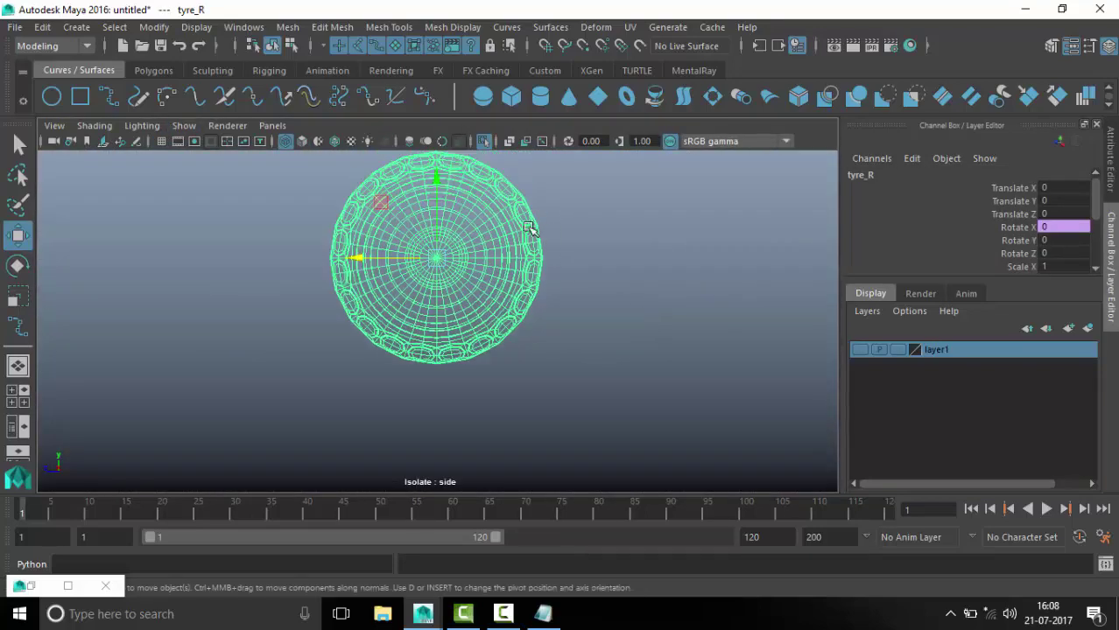
key(F9)
scroll(583, 240, down, 2)
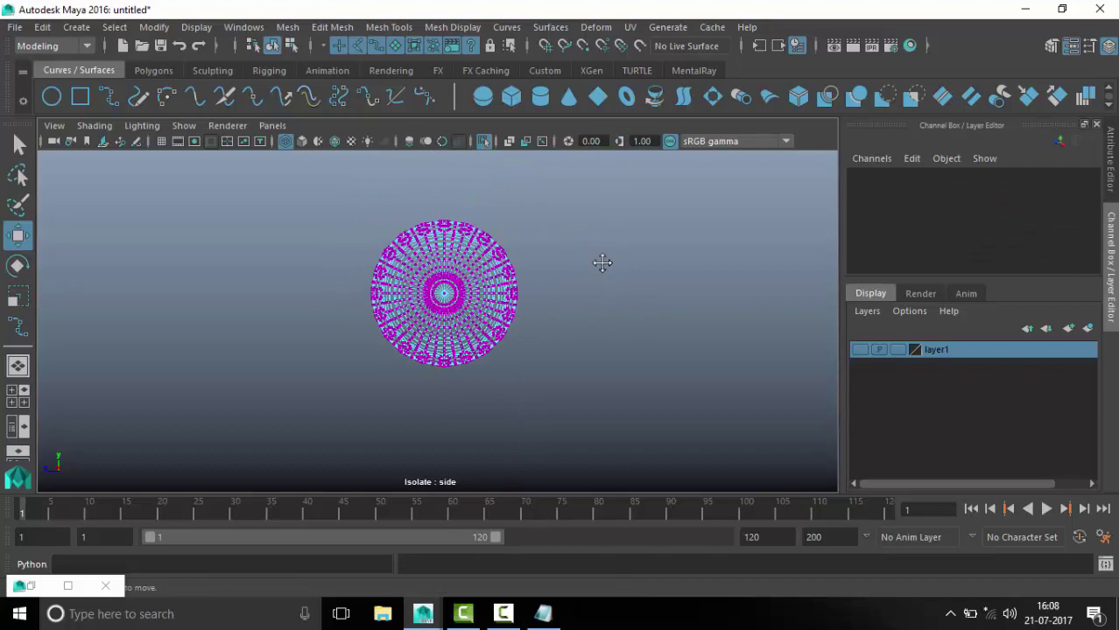
scroll(525, 253, up, 1)
scroll(525, 254, up, 1)
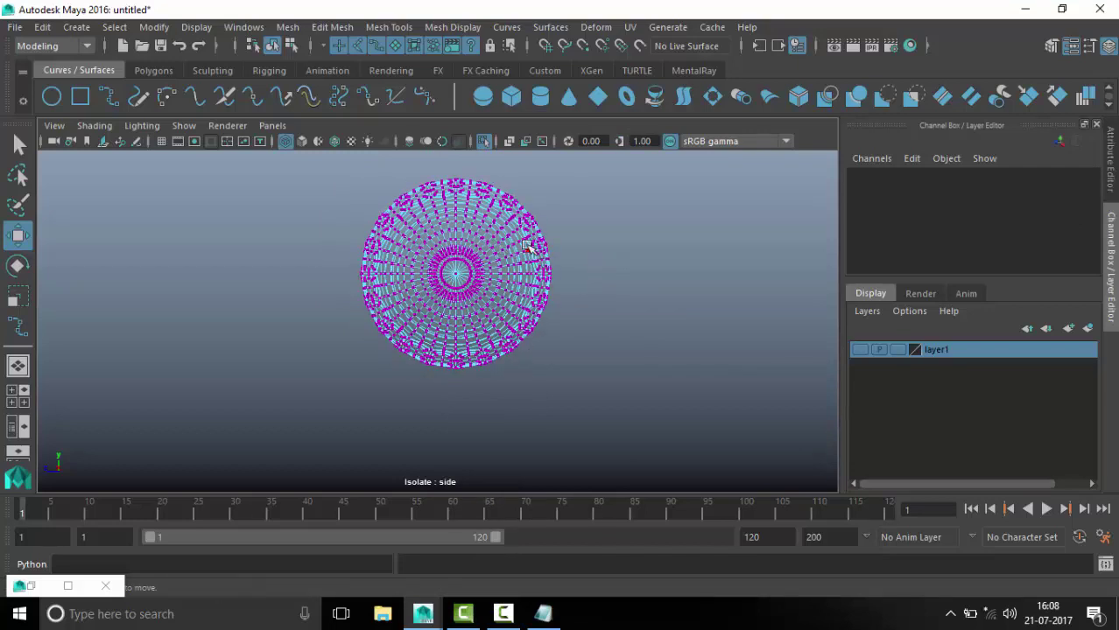
right_drag(526, 250, 455, 157)
Marquee-select all the tyre's vertices and wrap them in lattice deformer ffd1Lattice
drag(287, 162, 624, 424)
click(593, 27)
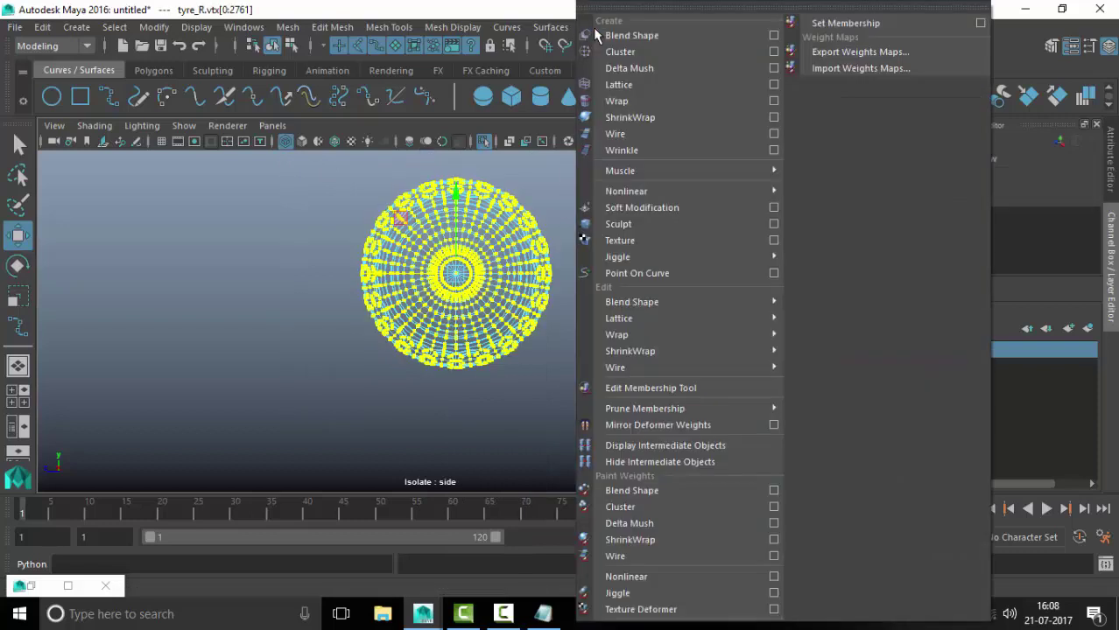
click(624, 119)
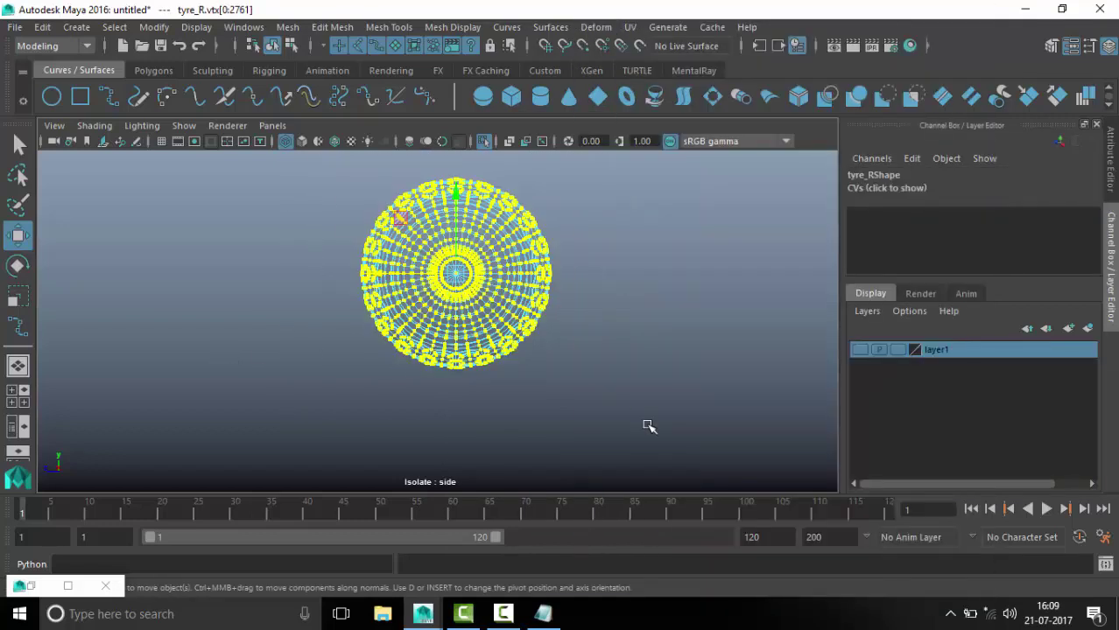
click(604, 29)
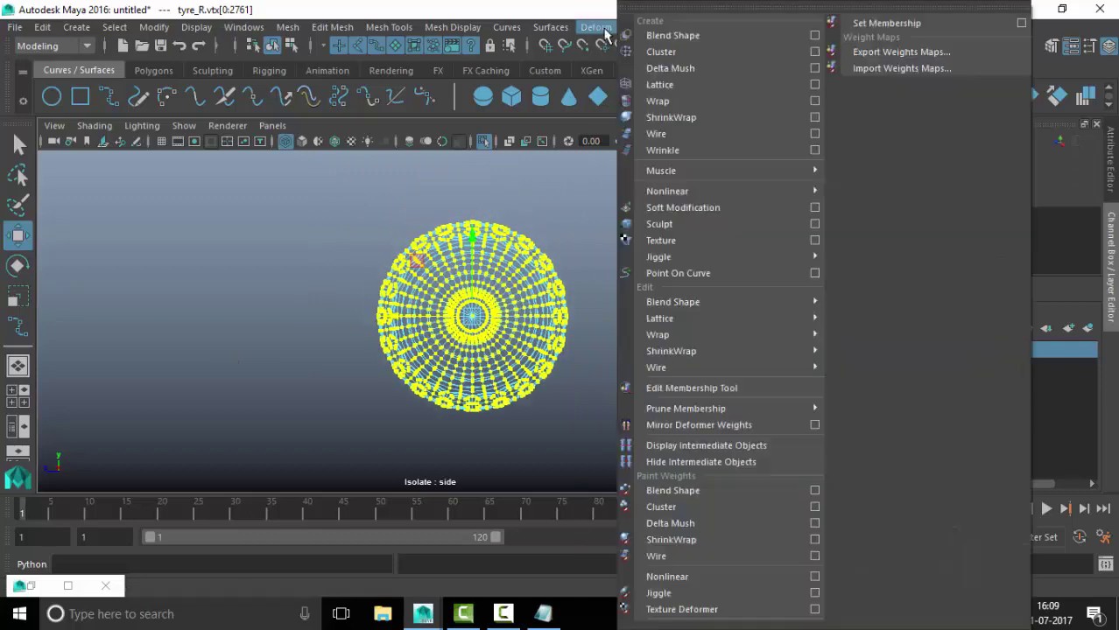
click(666, 85)
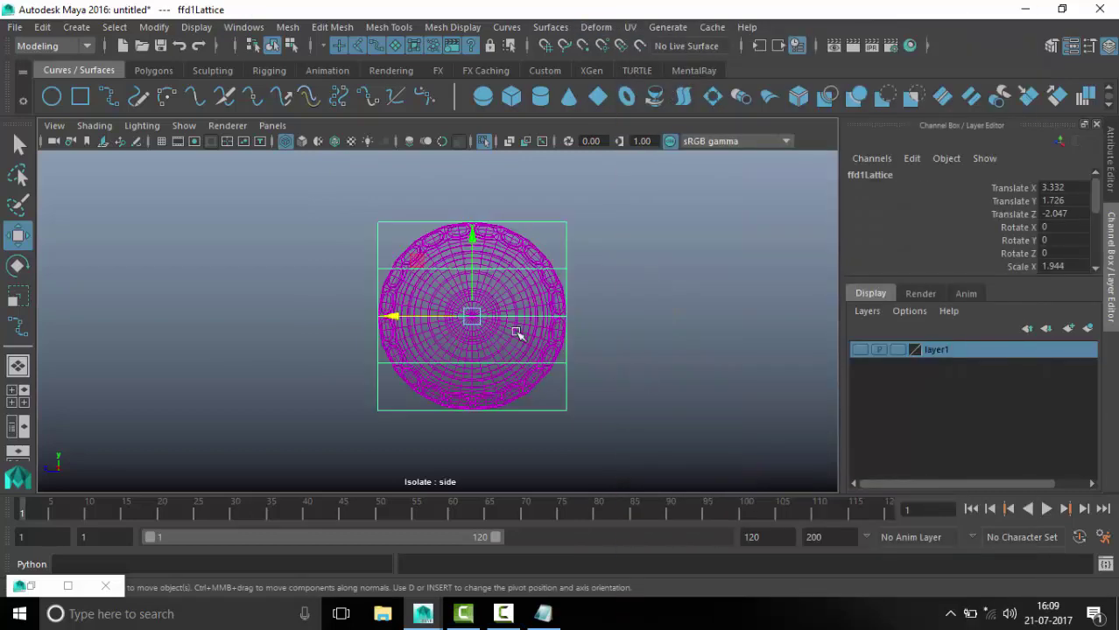
Set ffd1LatticeShape T Divisions to 4 in persp view and start a lattice-divisions note in Notepad
key(space)
scroll(561, 263, up, 3)
scroll(573, 287, down, 1)
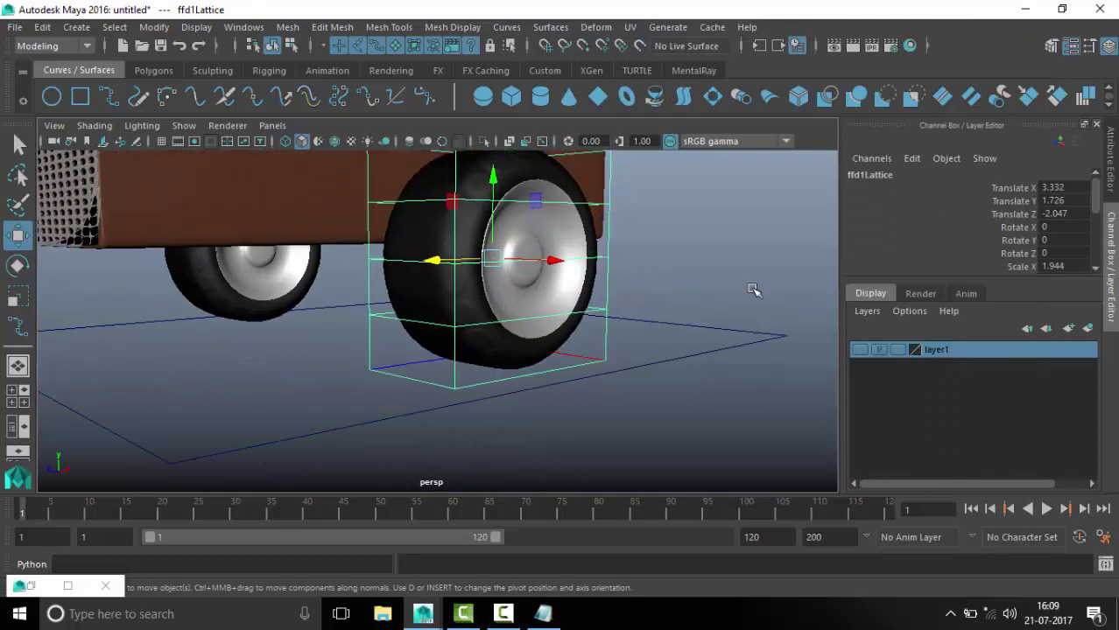
key(ctrl+a)
click(872, 173)
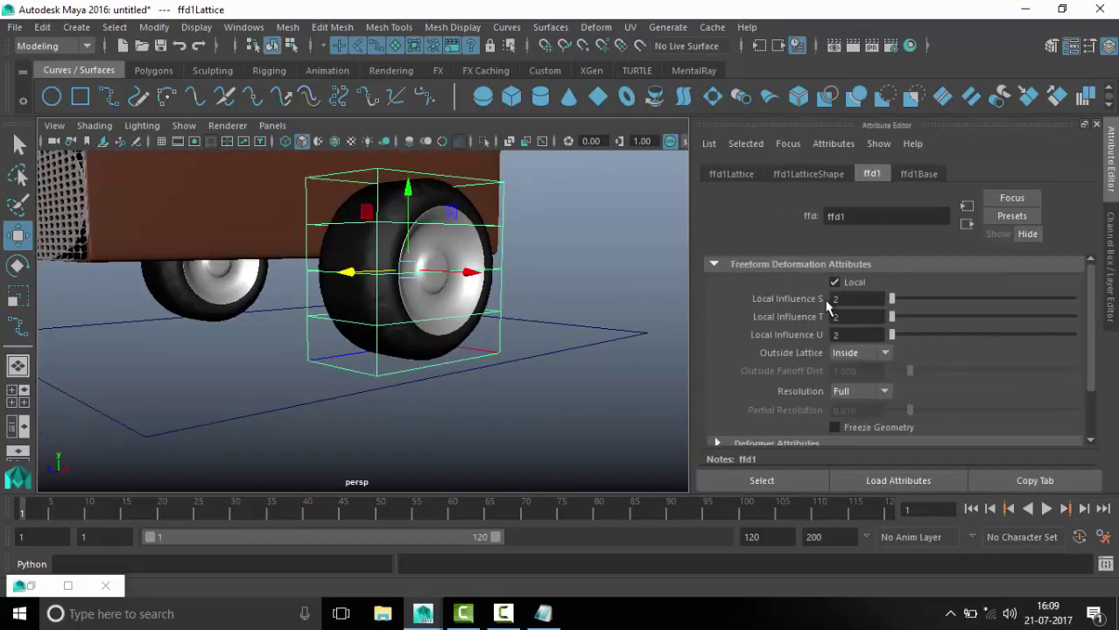
click(808, 173)
mouse_move(892, 301)
mouse_down()
mouse_move(911, 301)
mouse_move(891, 301)
mouse_up()
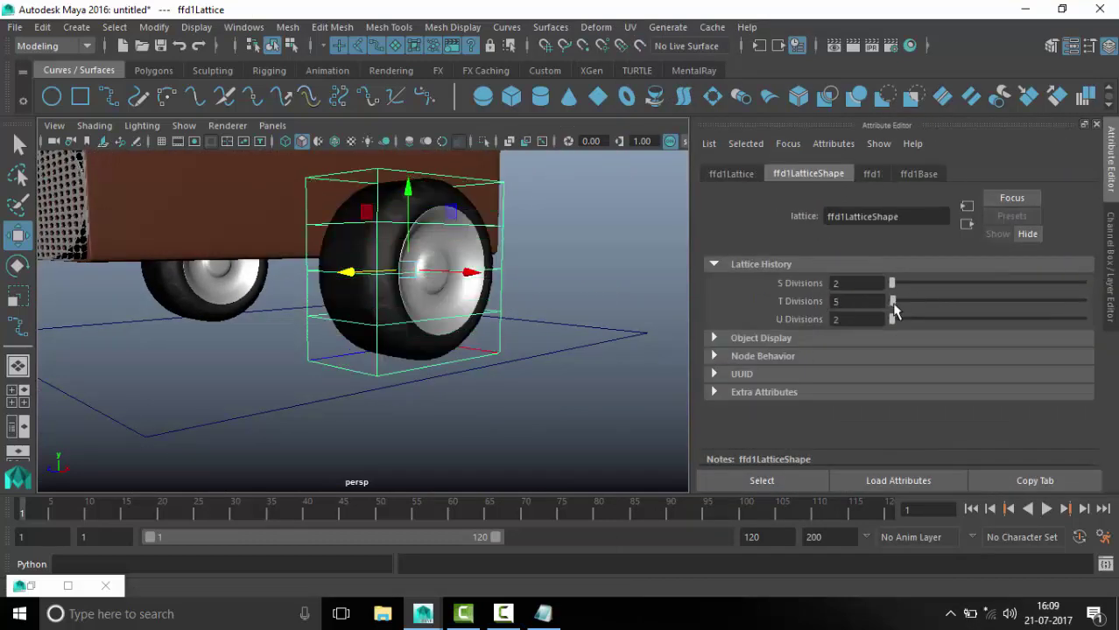
click(542, 614)
text(you can m)
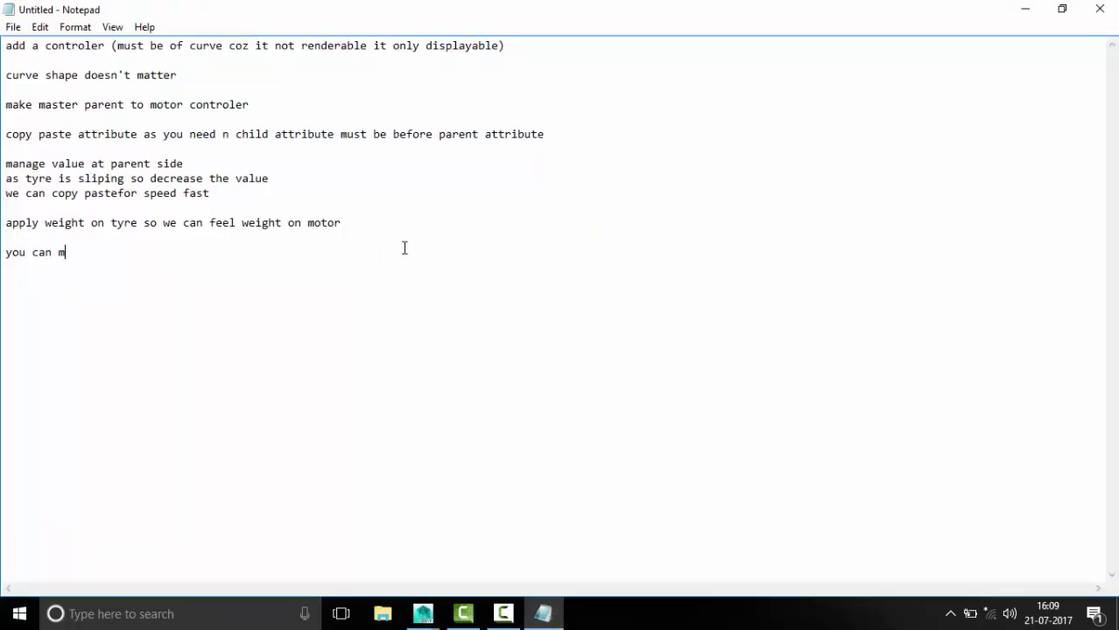
text(anage lattice di)
text(vision as you need)
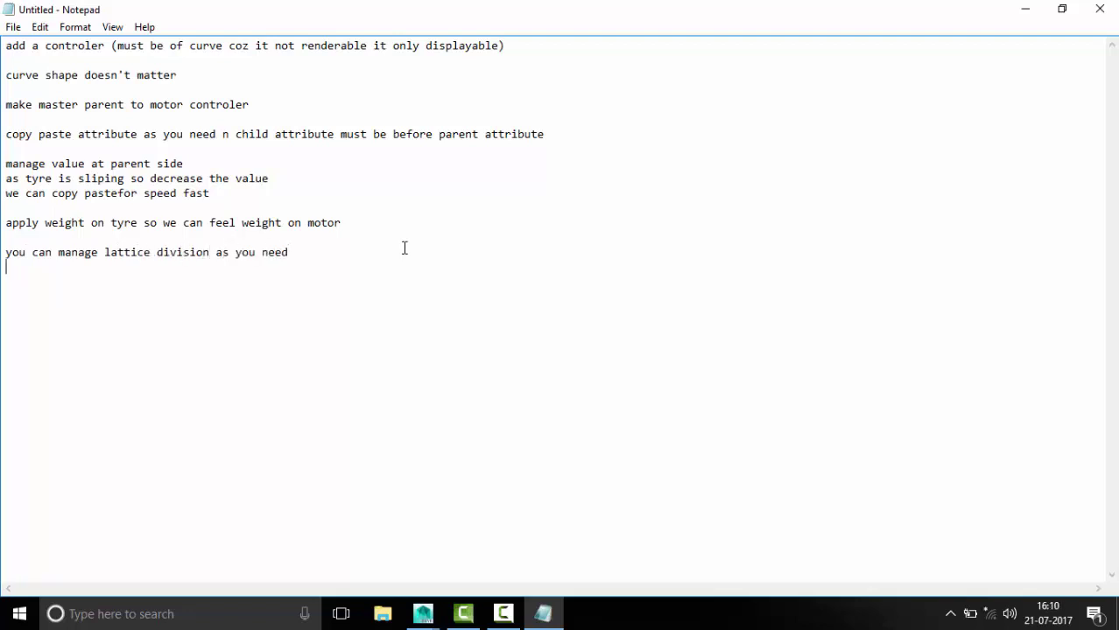
click(1026, 10)
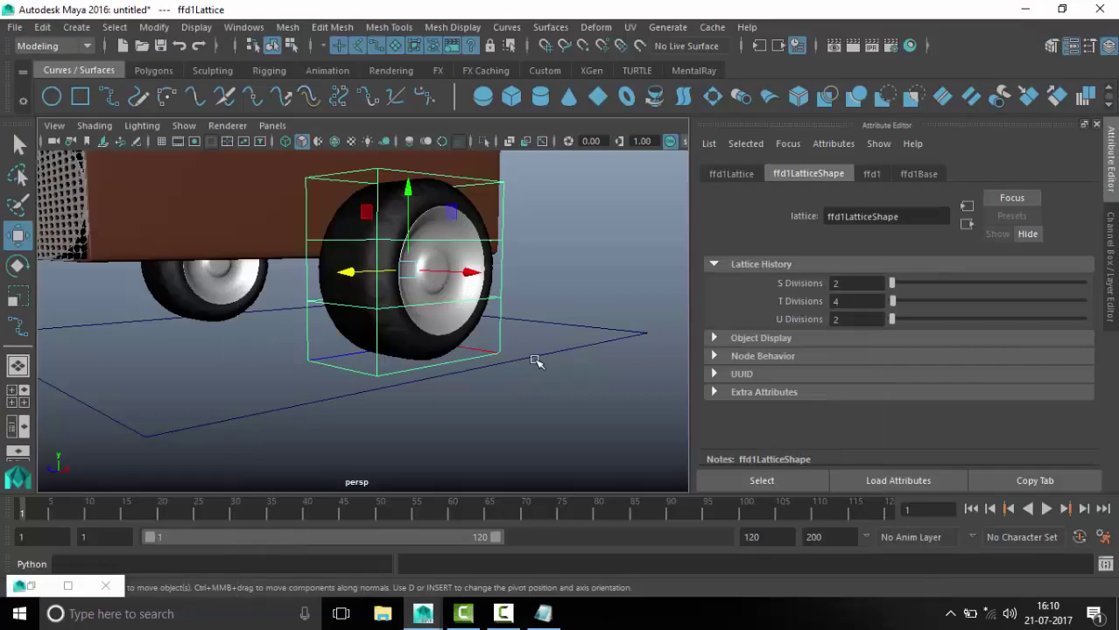
key(space)
key(space)
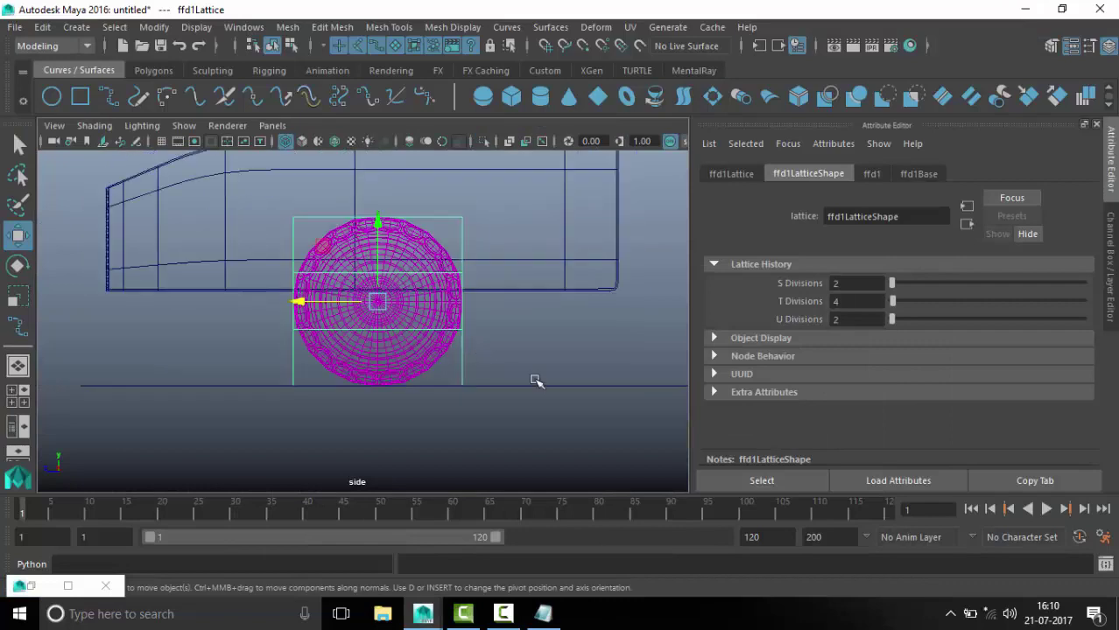
right_drag(534, 382, 534, 165)
drag(233, 437, 481, 385)
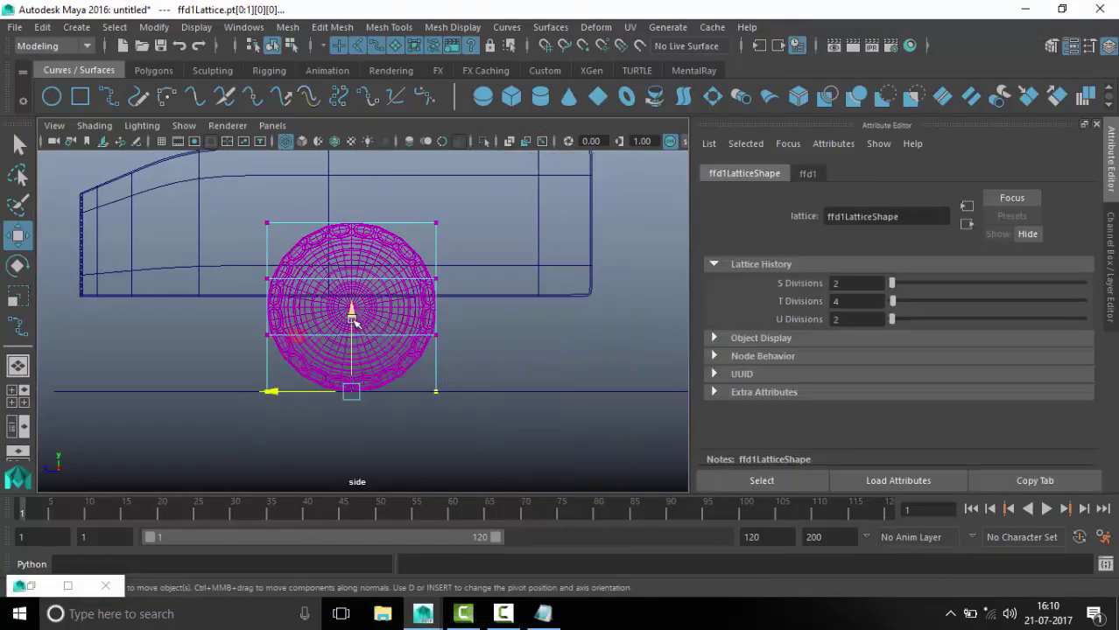
key(space)
key(space)
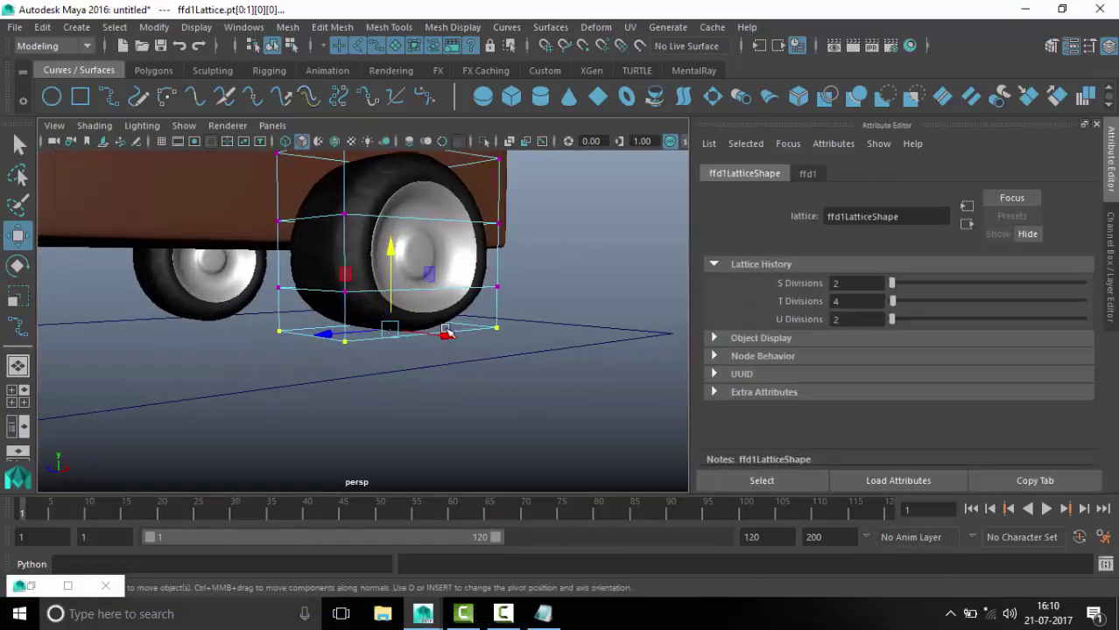
mouse_move(359, 295)
alt+mouse_down()
mouse_move(300, 250)
mouse_move(296, 296)
alt+mouse_up()
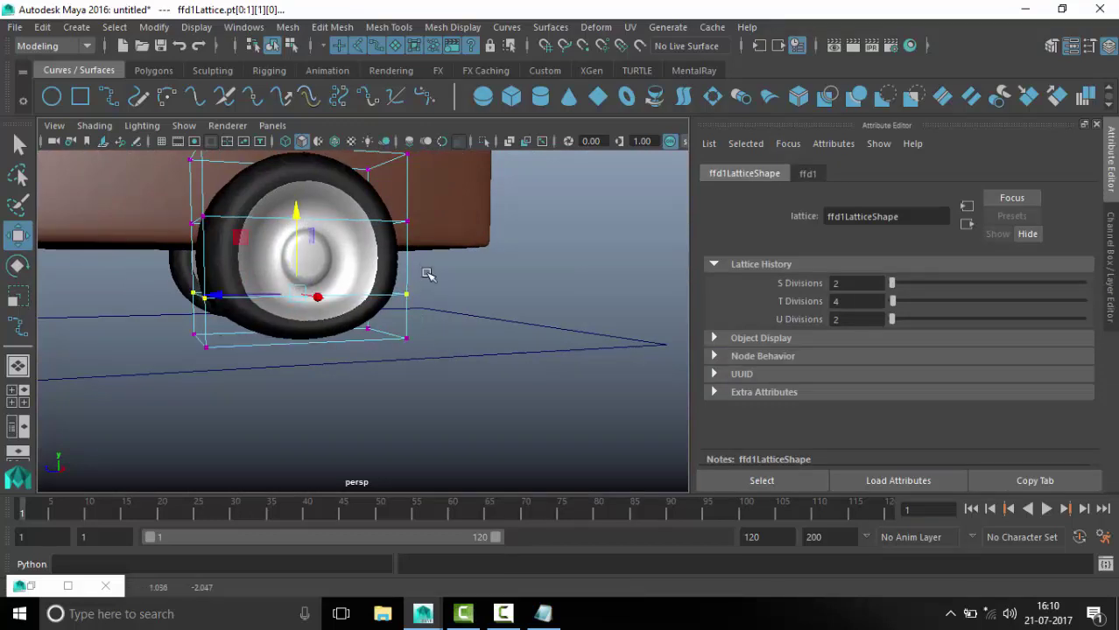
key(ctrl+z)
key(ctrl+z)
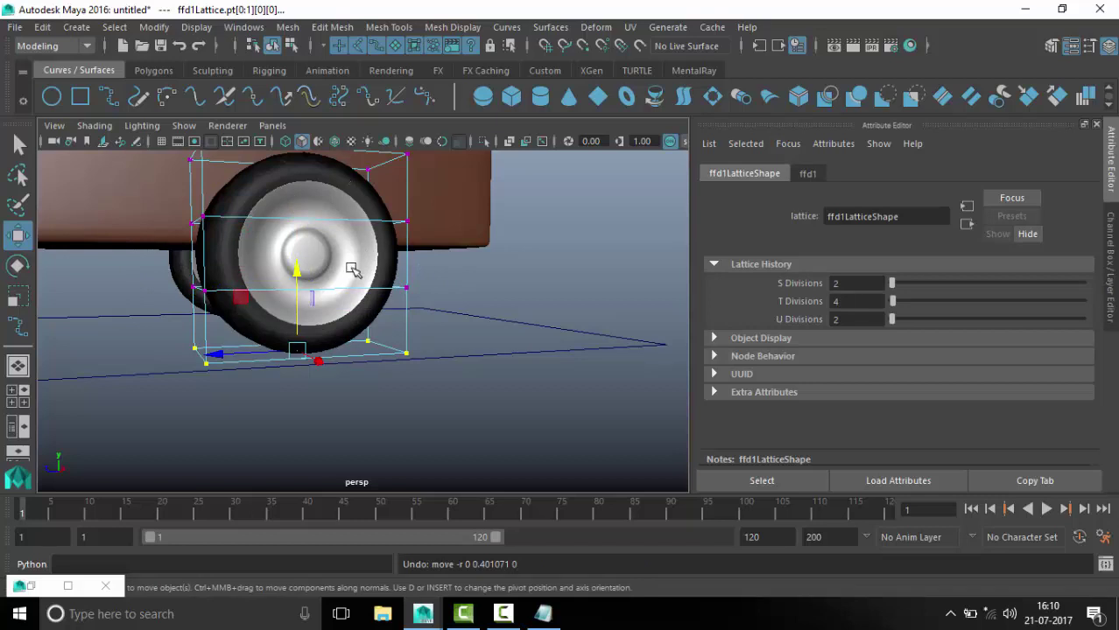
key(ctrl+z)
right_drag(405, 243, 487, 183)
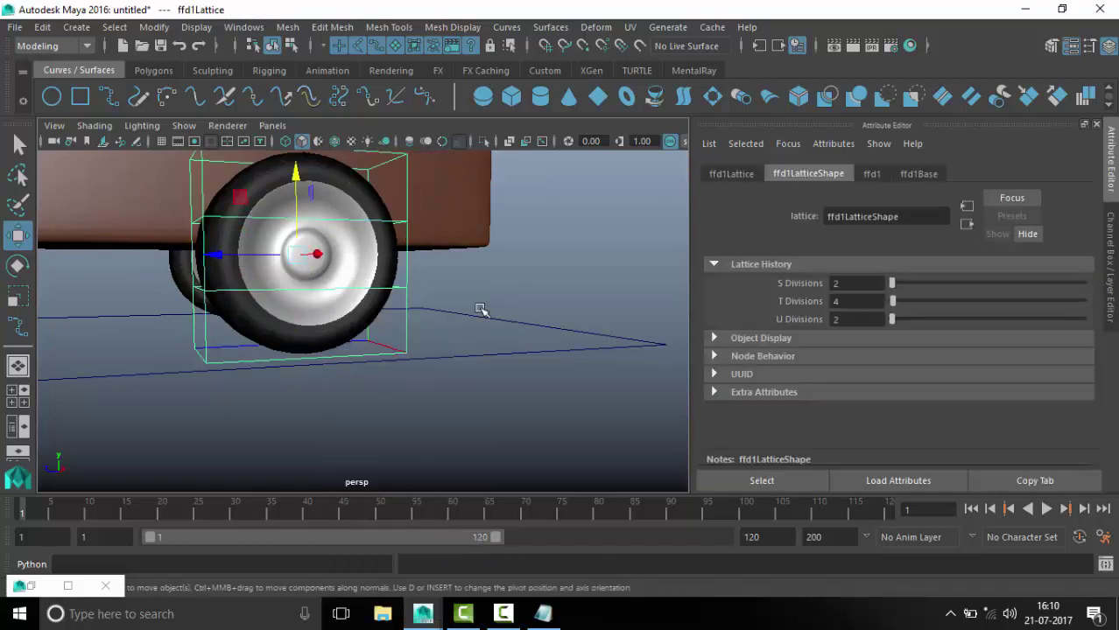
Set the lattice T Divisions to 33 and marquee-select its bottom points in side view
drag(895, 309, 900, 301)
scroll(307, 245, up, 3)
scroll(574, 249, up, 3)
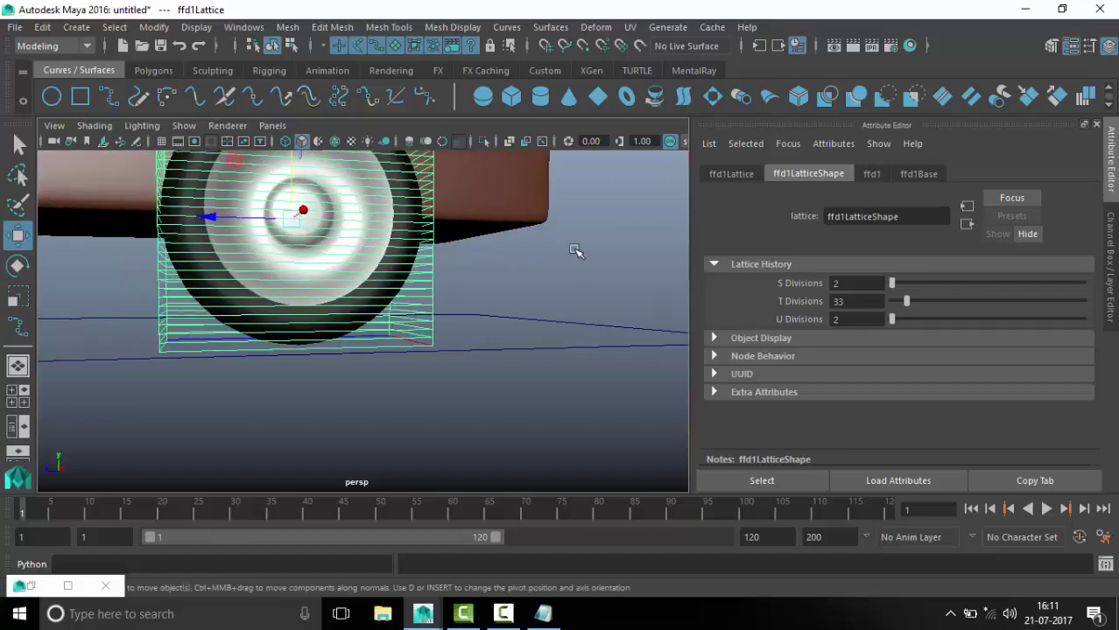
key(space)
click(574, 397)
key(space)
drag(199, 448, 525, 411)
Clear the selection, turn off Show > Deformers, and orbit out to view the whole car
key(space)
key(space)
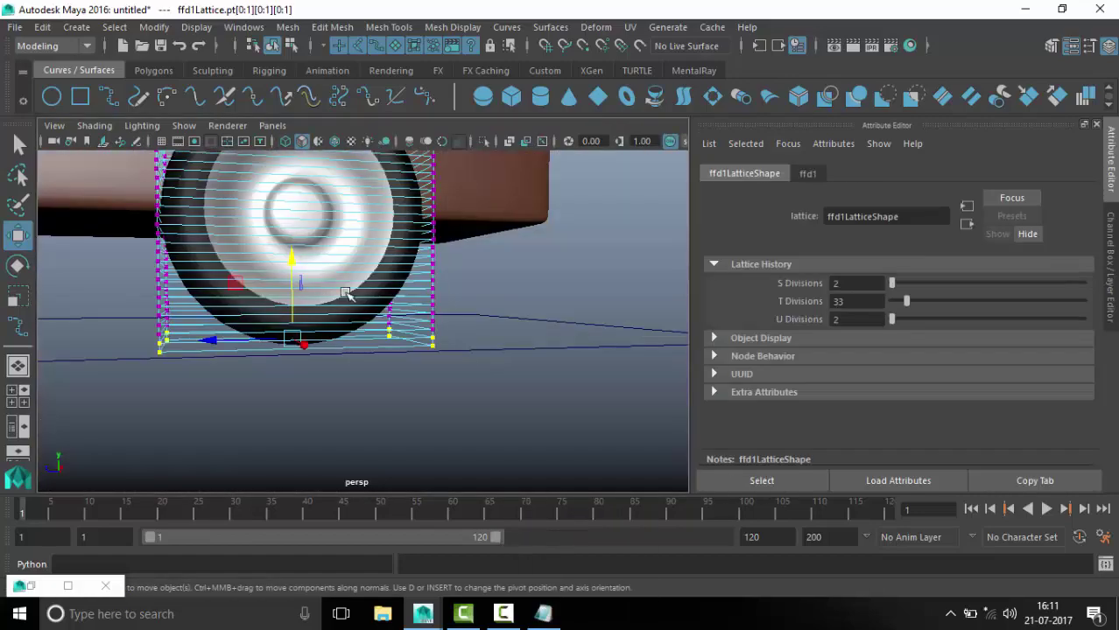
key(space)
key(space)
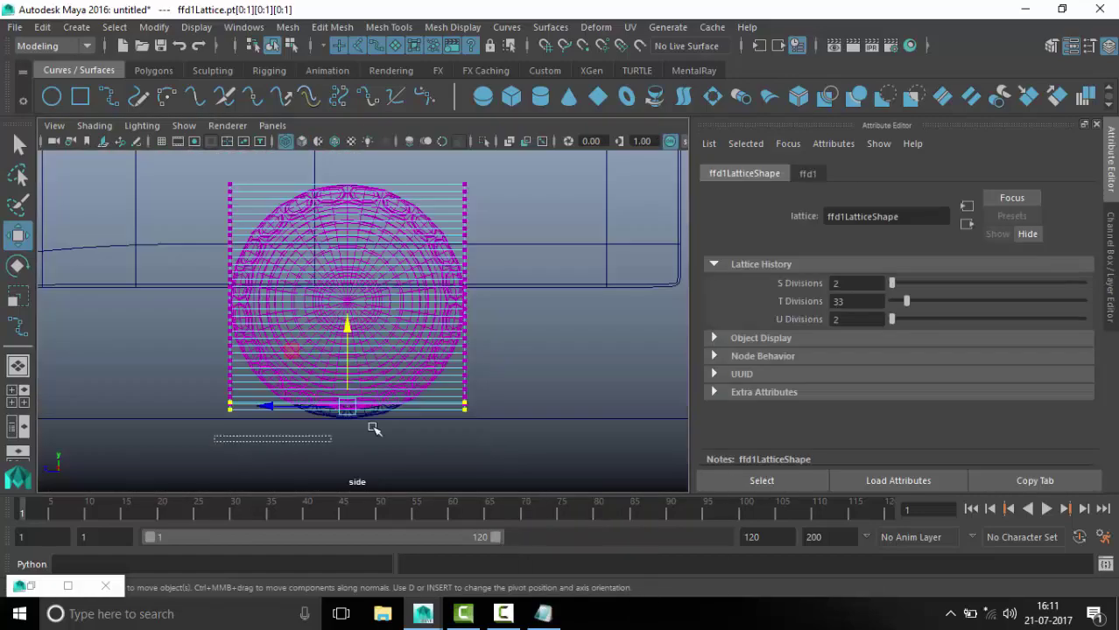
key(space)
key(space)
click(504, 263)
scroll(505, 263, down, 2)
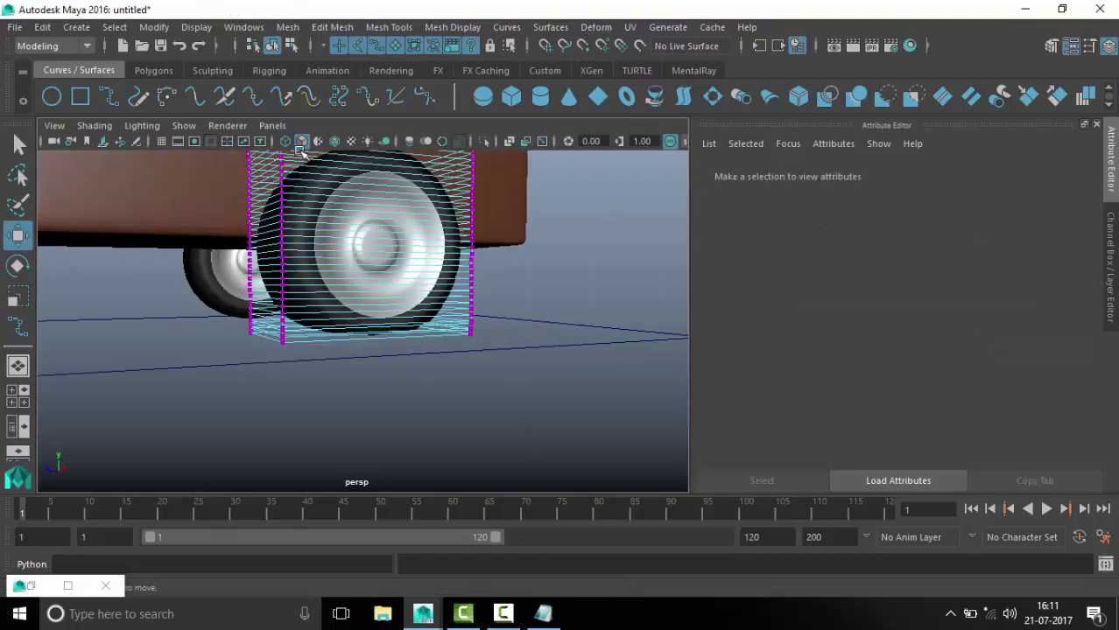
click(184, 125)
click(208, 277)
mouse_move(484, 392)
alt+mouse_down()
mouse_move(618, 365)
mouse_move(465, 389)
mouse_move(290, 440)
mouse_move(299, 457)
mouse_move(445, 354)
mouse_move(456, 298)
alt+mouse_up()
mouse_move(353, 401)
alt+mouse_down()
mouse_move(367, 345)
mouse_move(402, 397)
mouse_move(437, 369)
mouse_move(480, 388)
mouse_move(395, 390)
mouse_move(452, 310)
alt+mouse_up()
Move motor_controler forward to drive the car and close in on the front tyre
click(427, 300)
key(e)
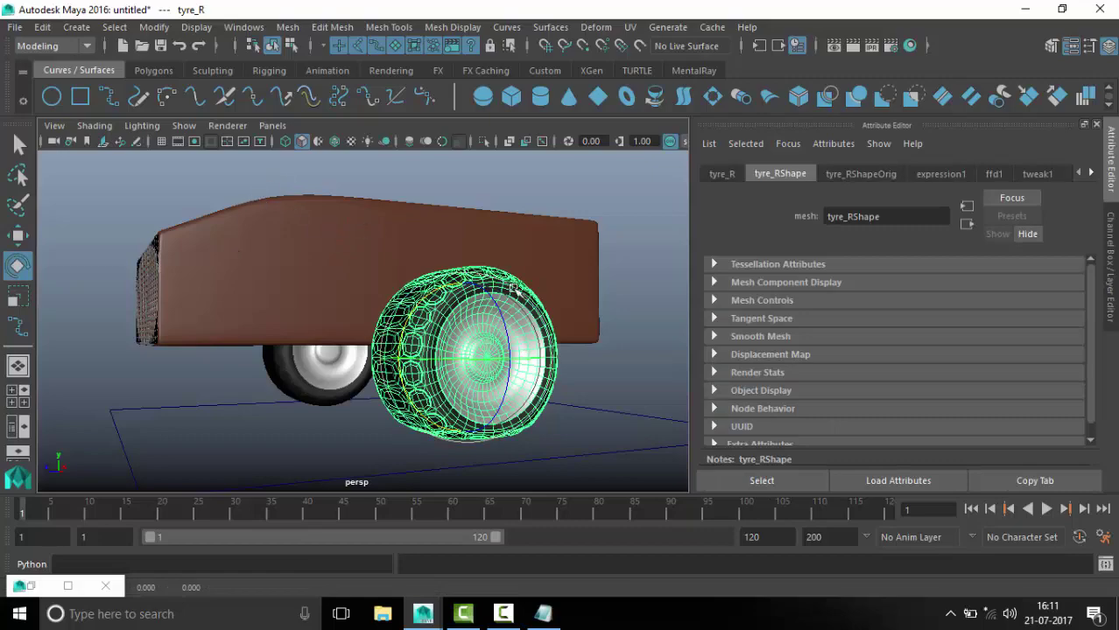
alt+drag(517, 292, 632, 210)
click(562, 375)
key(w)
mouse_move(563, 375)
alt+mouse_down()
mouse_move(301, 304)
mouse_move(187, 345)
alt+mouse_up()
alt+right_drag(187, 345, 587, 388)
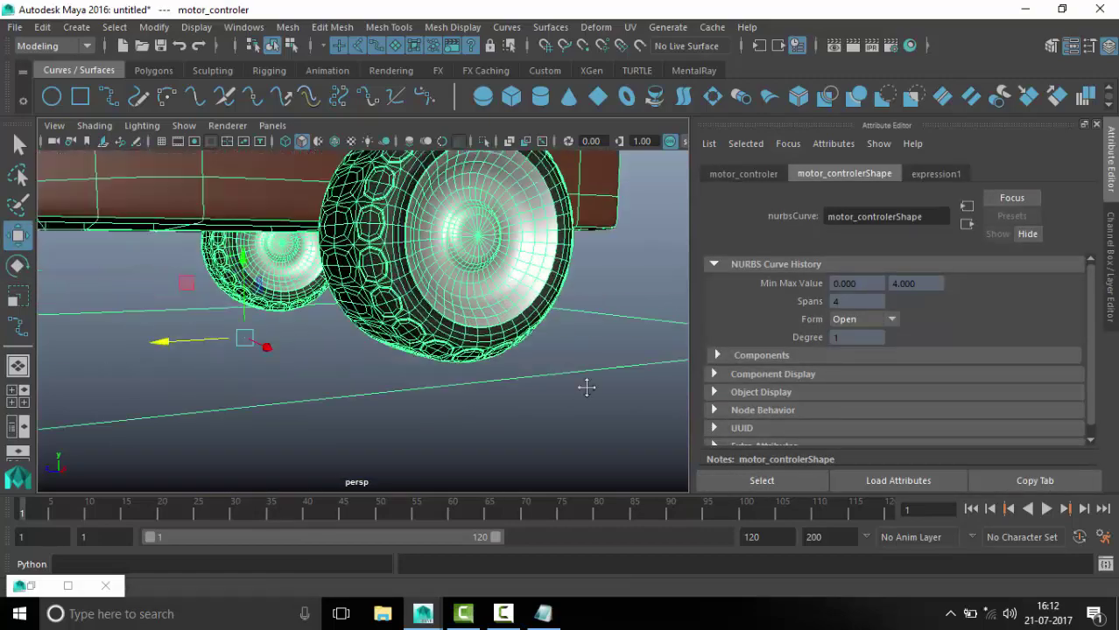
scroll(456, 411, up, 3)
scroll(475, 400, down, 3)
Re-enable Show > Deformers and orbit to inspect the front tyre's underside against its lattice
click(183, 125)
click(228, 403)
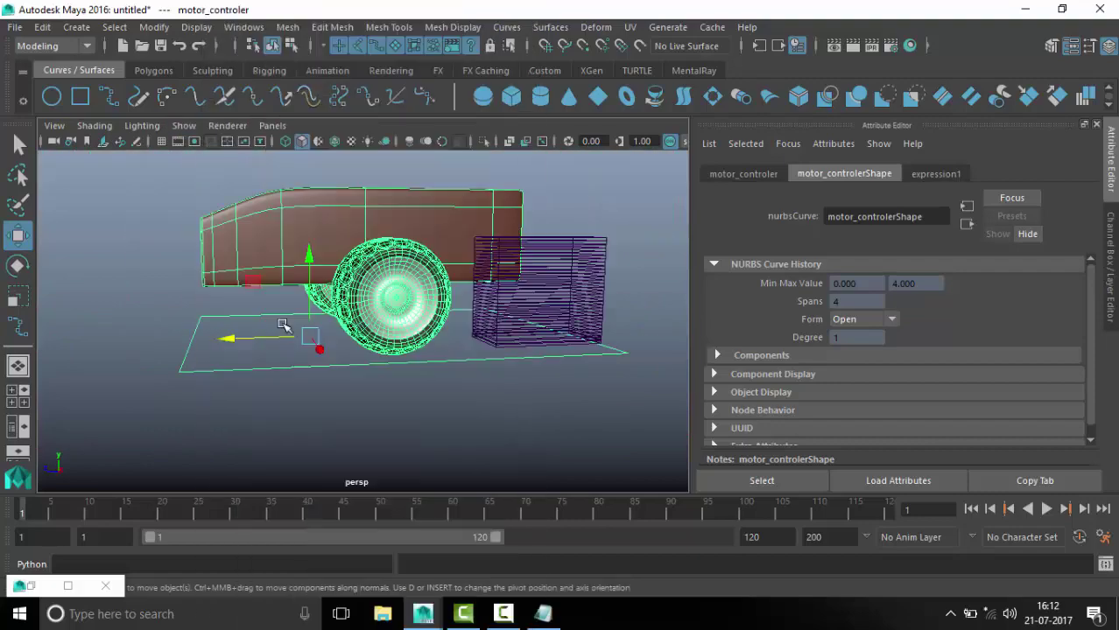
scroll(515, 319, up, 2)
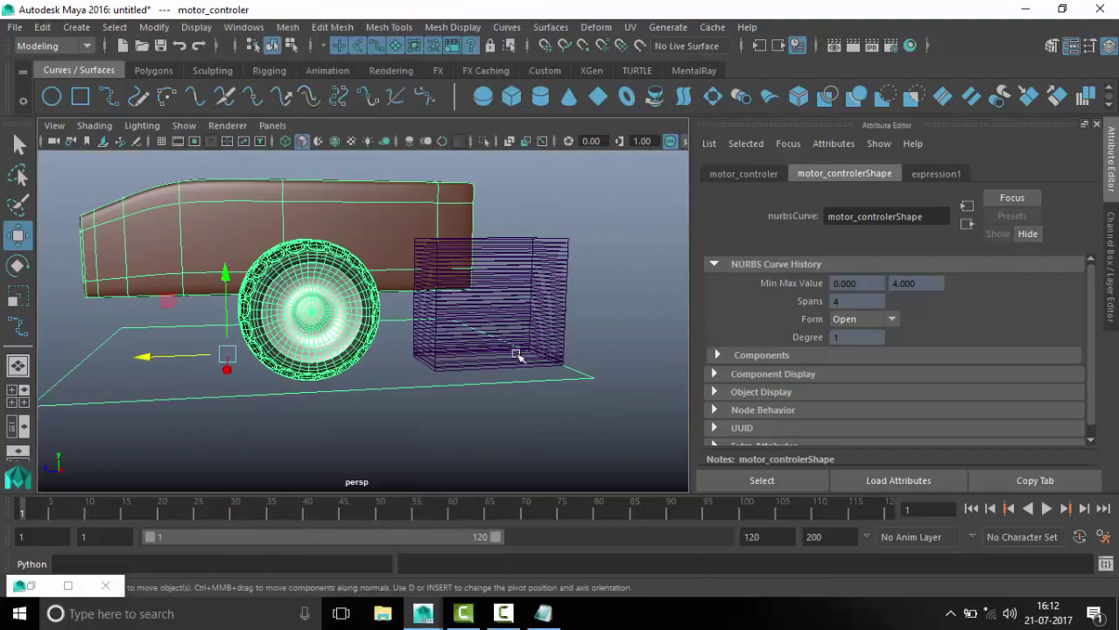
alt+drag(156, 362, 393, 417)
scroll(321, 317, up, 3)
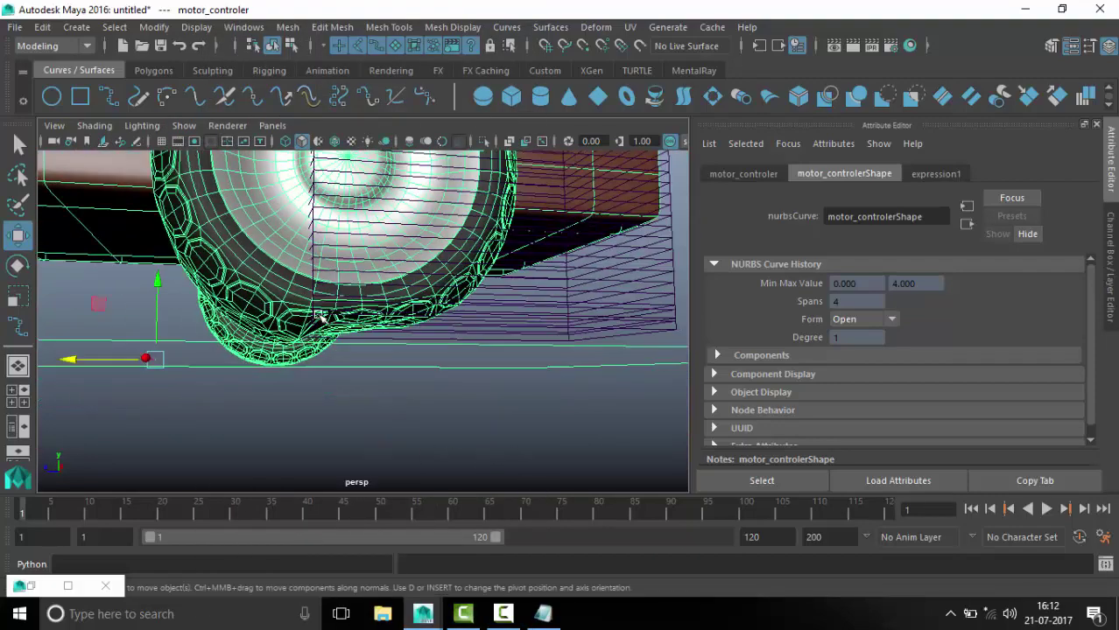
scroll(320, 317, down, 3)
mouse_move(320, 317)
alt+mouse_down()
mouse_move(244, 357)
mouse_move(224, 352)
alt+mouse_up()
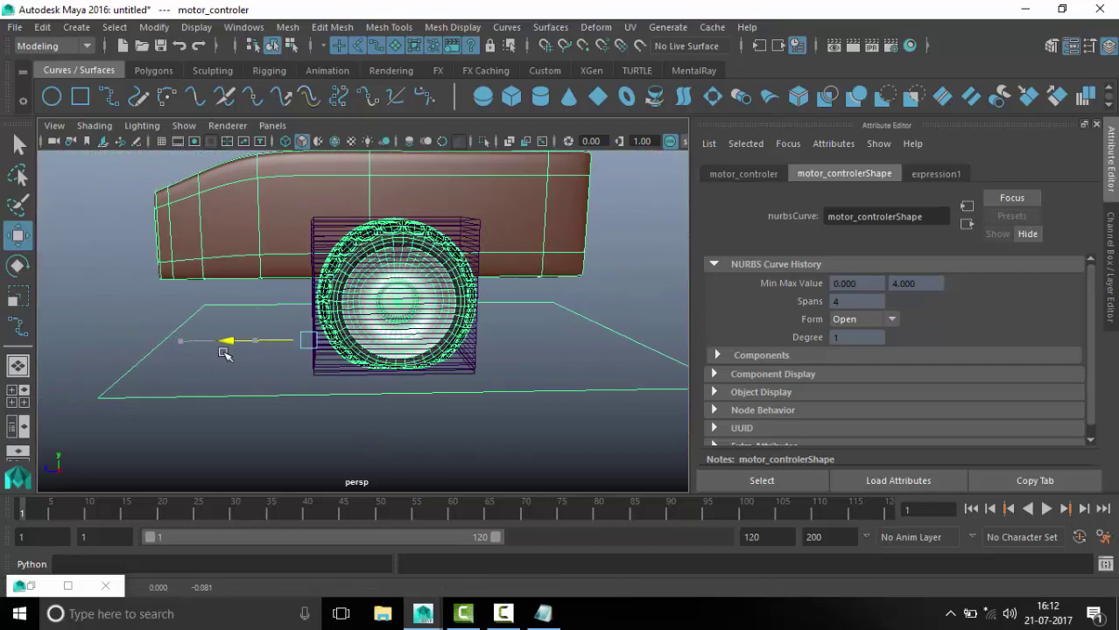
Note in Notepad that deformer influence covers a limited area, so increase the area
click(543, 614)
text(deformer inf)
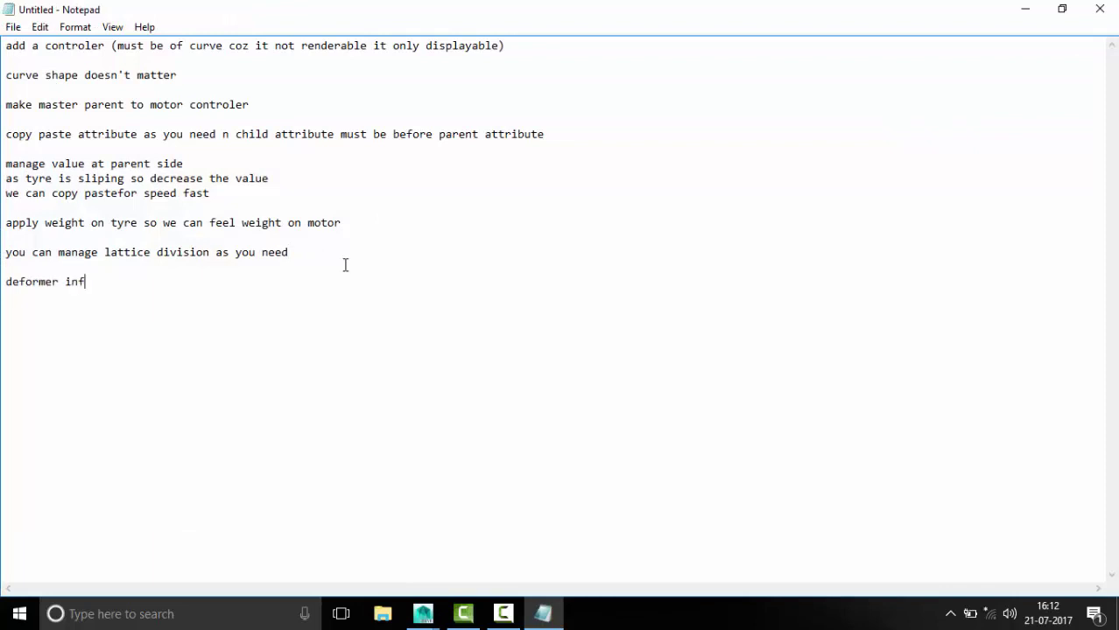
text(luence is l)
text(imited area)
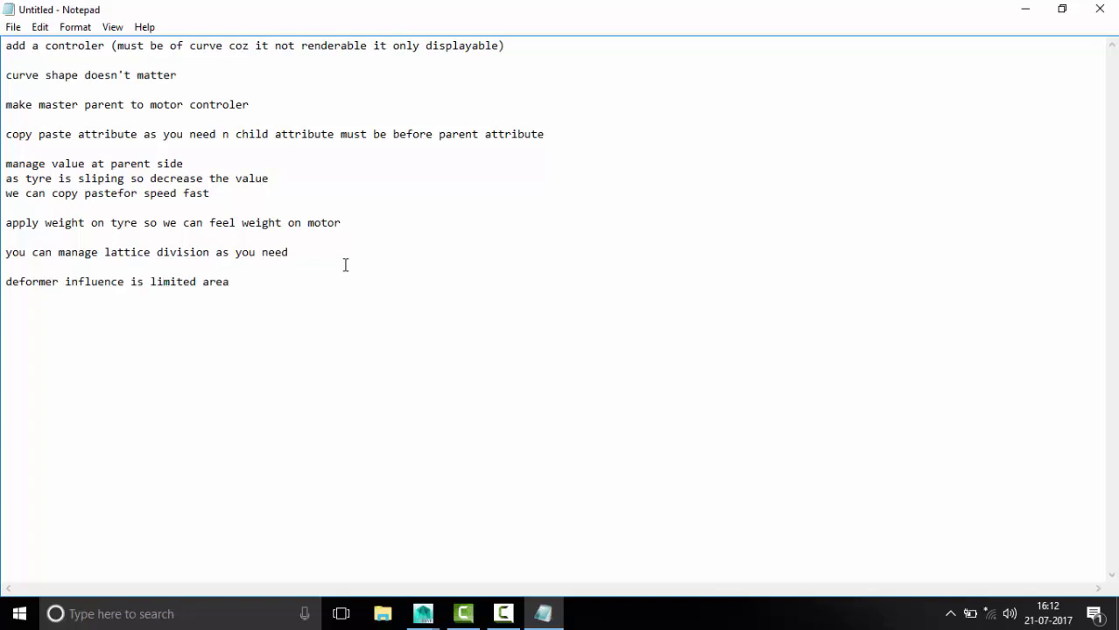
text(in )
text(ease area)
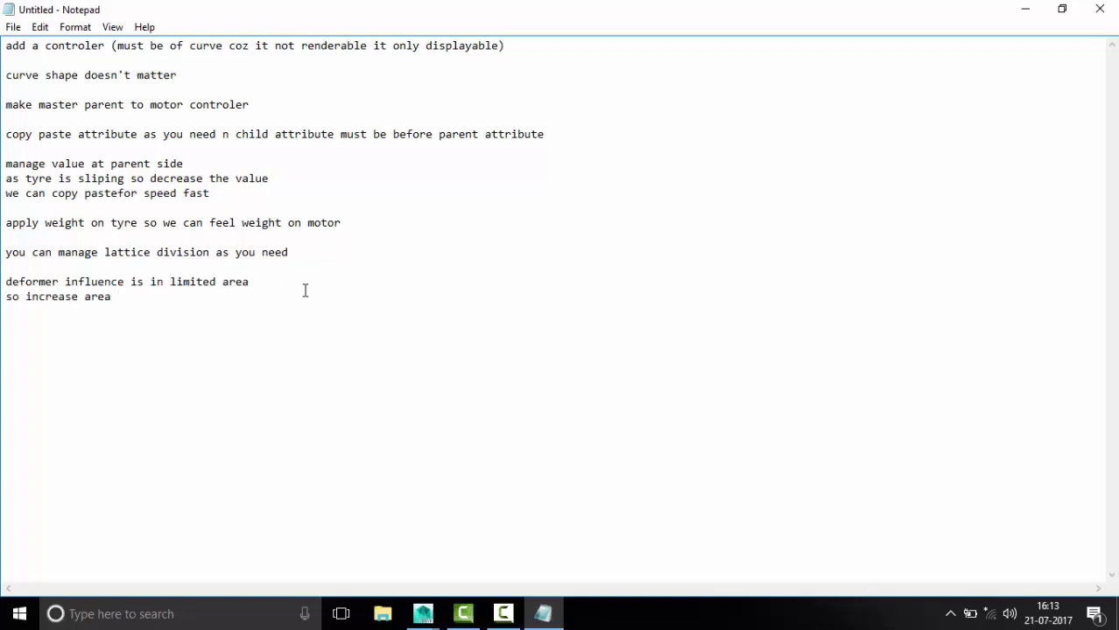
text( for infuence)
Select the wheel's lattice and change ffd1's Outside Lattice from Inside to All
click(1025, 9)
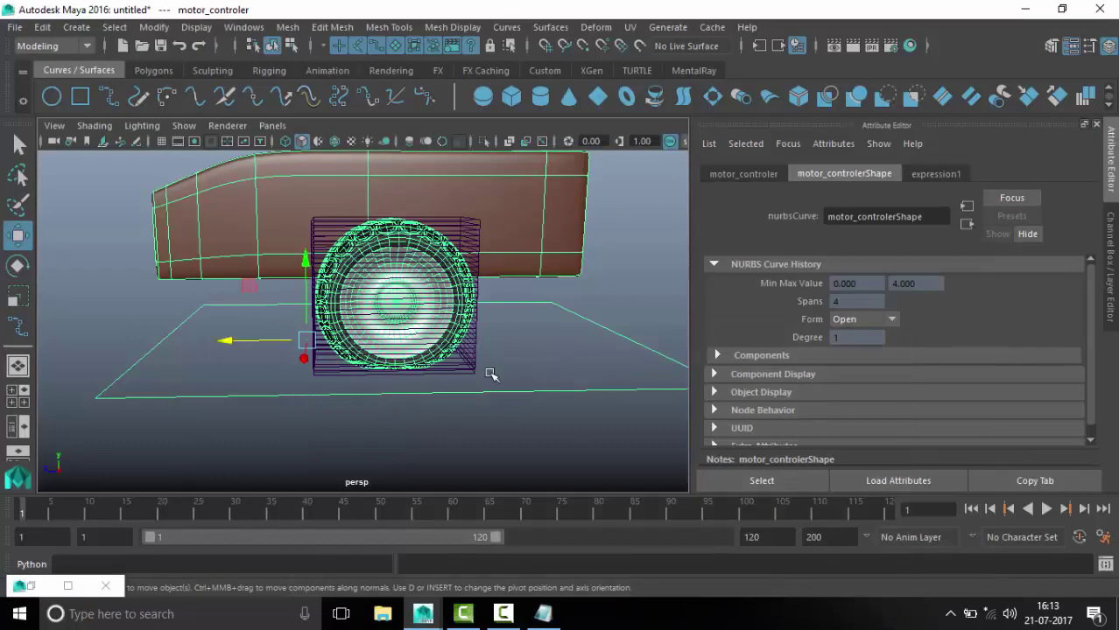
alt+drag(561, 385, 424, 388)
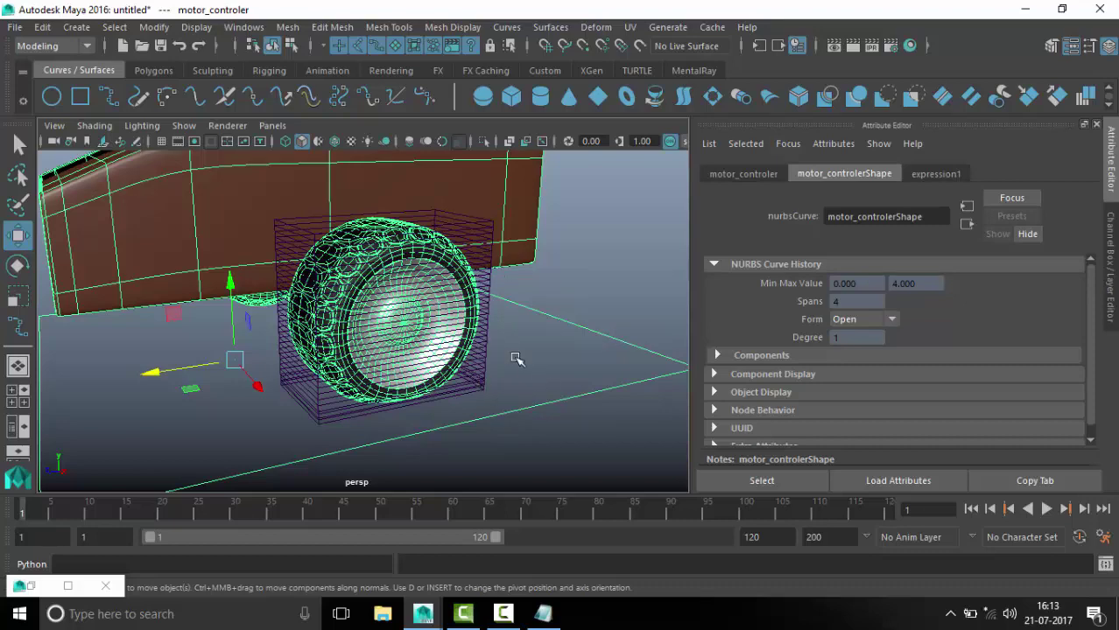
click(820, 173)
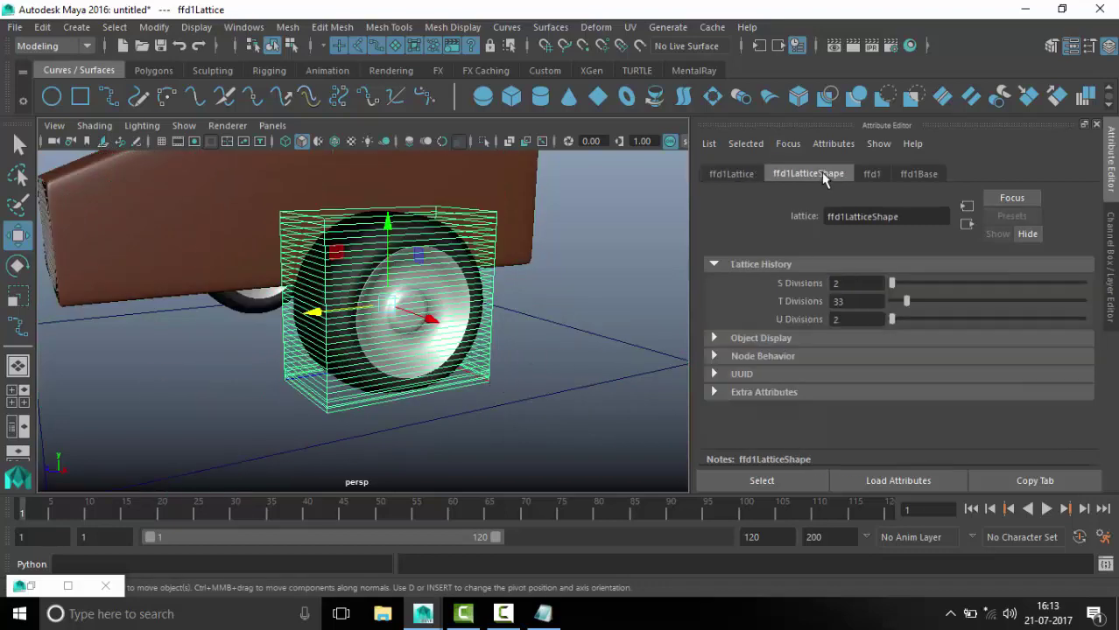
click(872, 177)
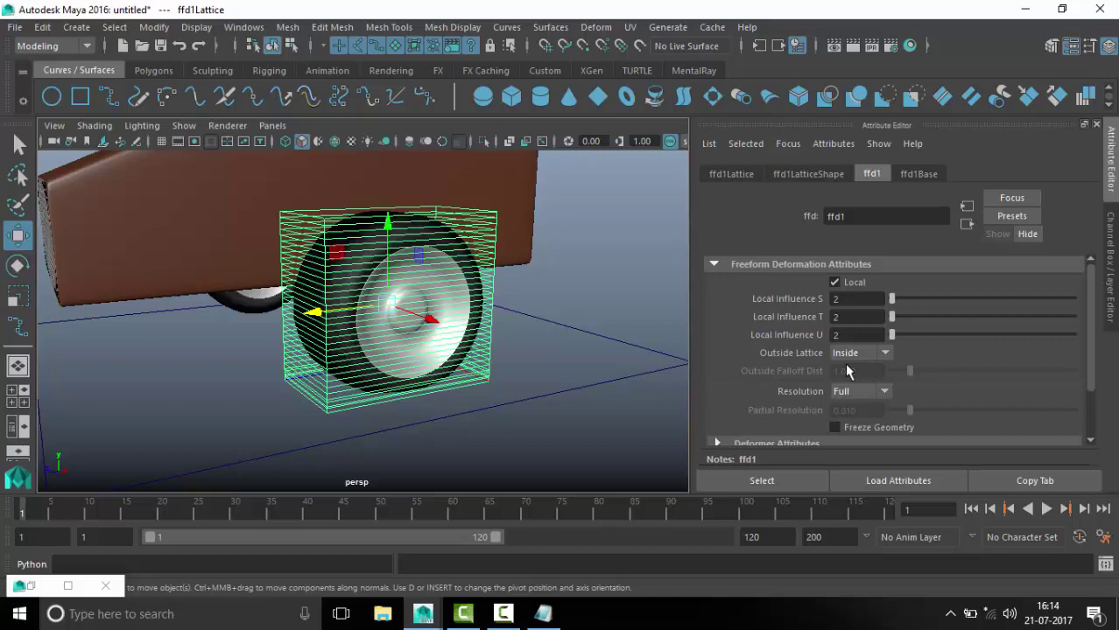
click(885, 355)
click(843, 388)
Drive the car left out of ffd1Lattice with the motor_controler curve
scroll(639, 420, down, 3)
click(269, 339)
scroll(394, 337, down, 2)
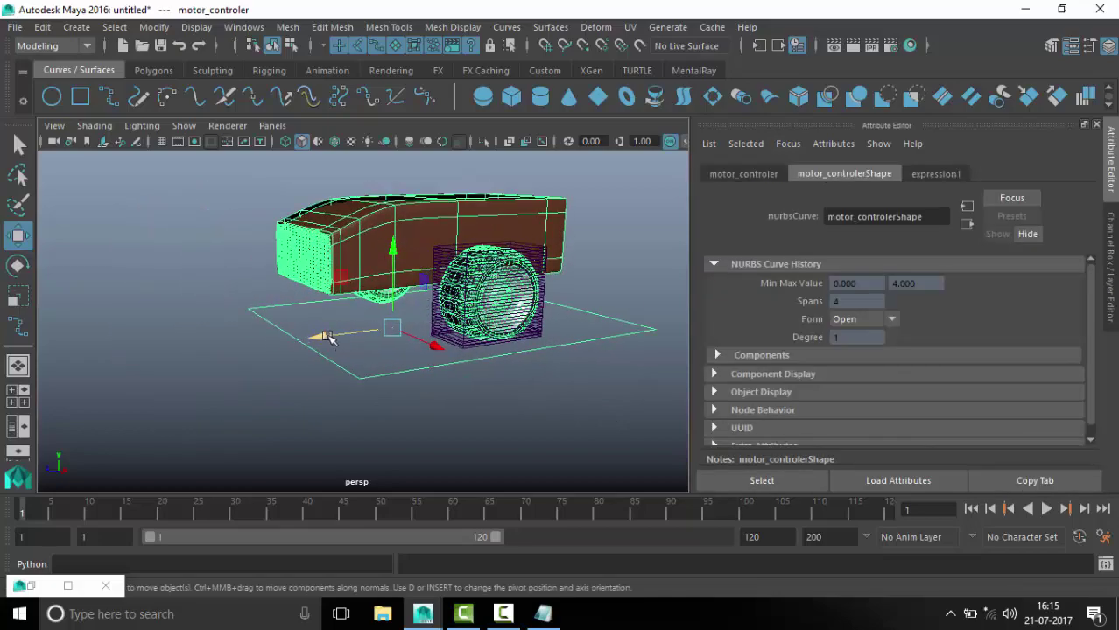
alt+drag(326, 339, 250, 357)
scroll(544, 388, up, 4)
scroll(464, 366, down, 5)
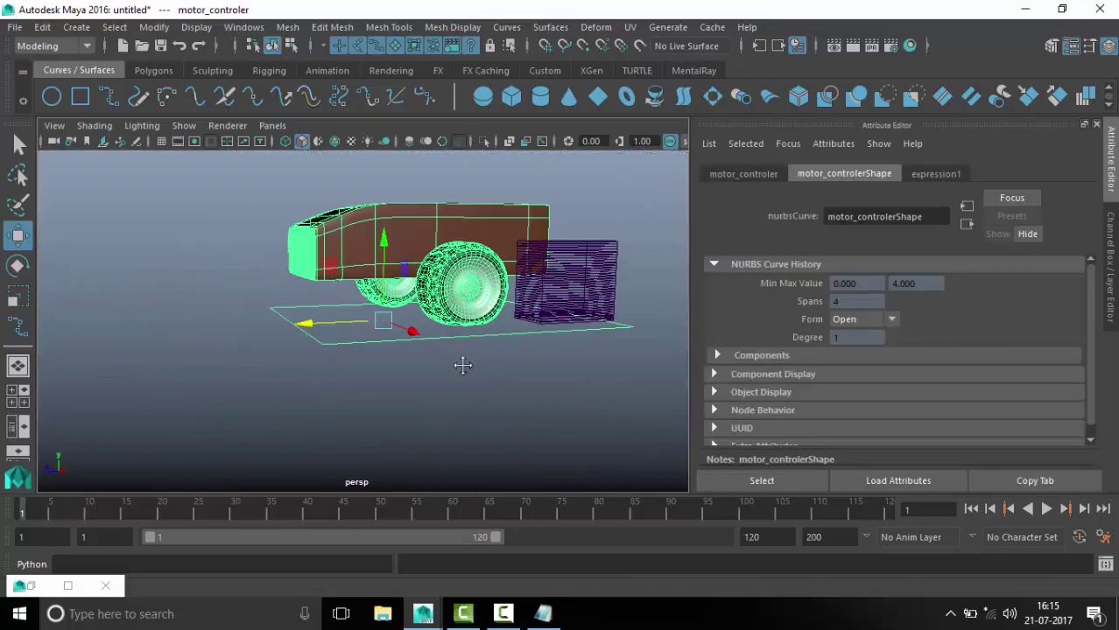
drag(329, 321, 232, 346)
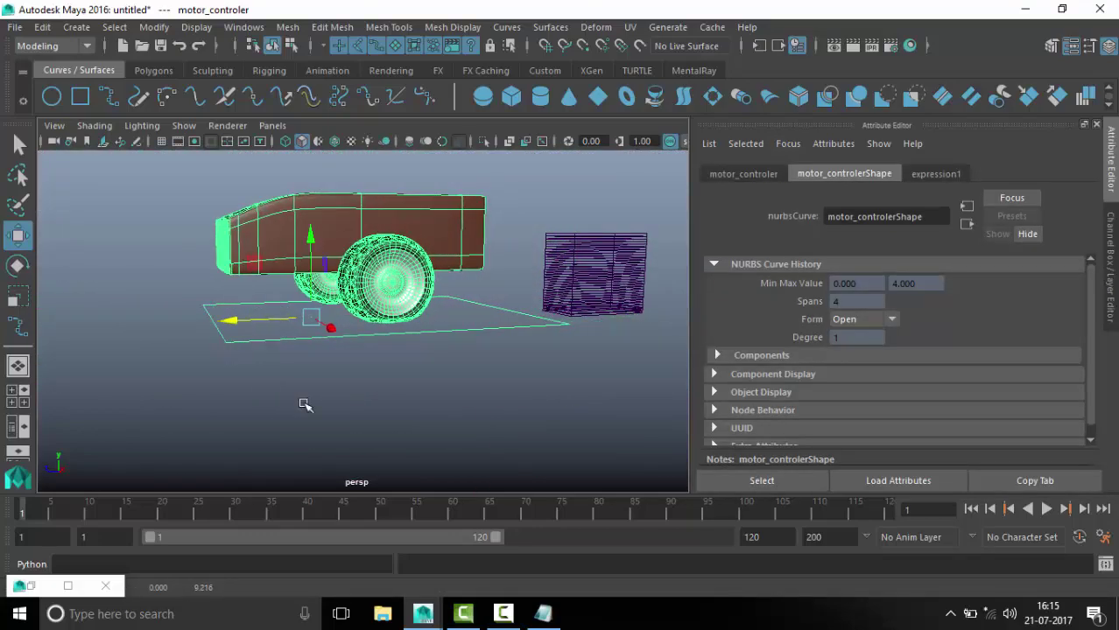
Select tyre_L and ffd1Lattice and orbit to a three-quarter view to inspect the squash
mouse_move(305, 405)
alt+mouse_down()
mouse_move(545, 391)
mouse_move(507, 304)
mouse_move(358, 316)
mouse_move(532, 368)
mouse_move(419, 288)
alt+mouse_up()
click(507, 304)
click(357, 315)
click(569, 414)
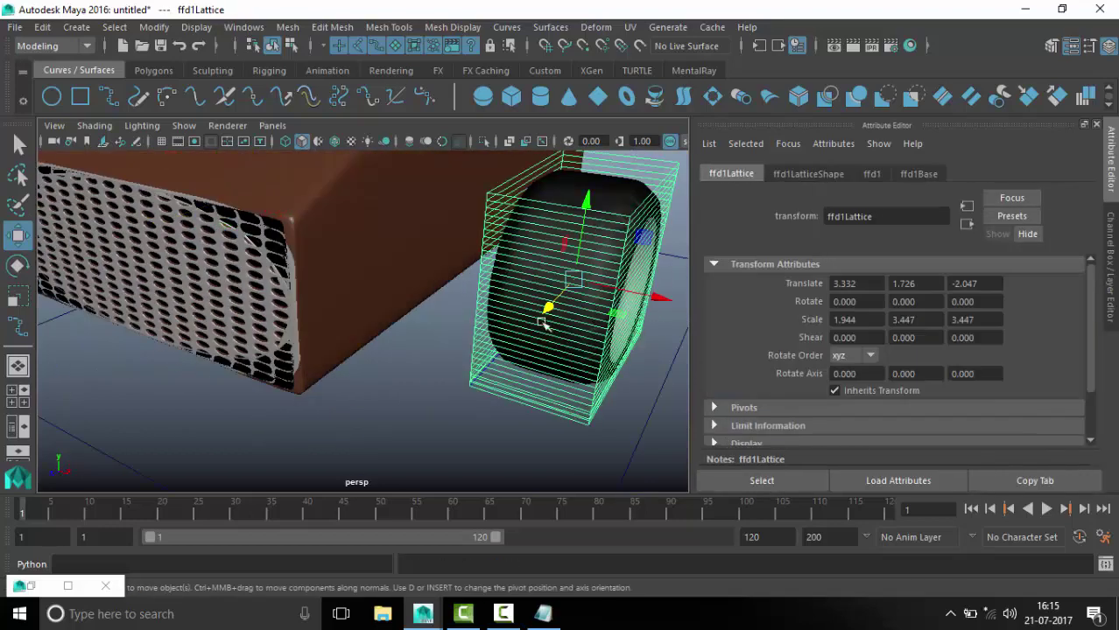
alt+drag(542, 323, 477, 304)
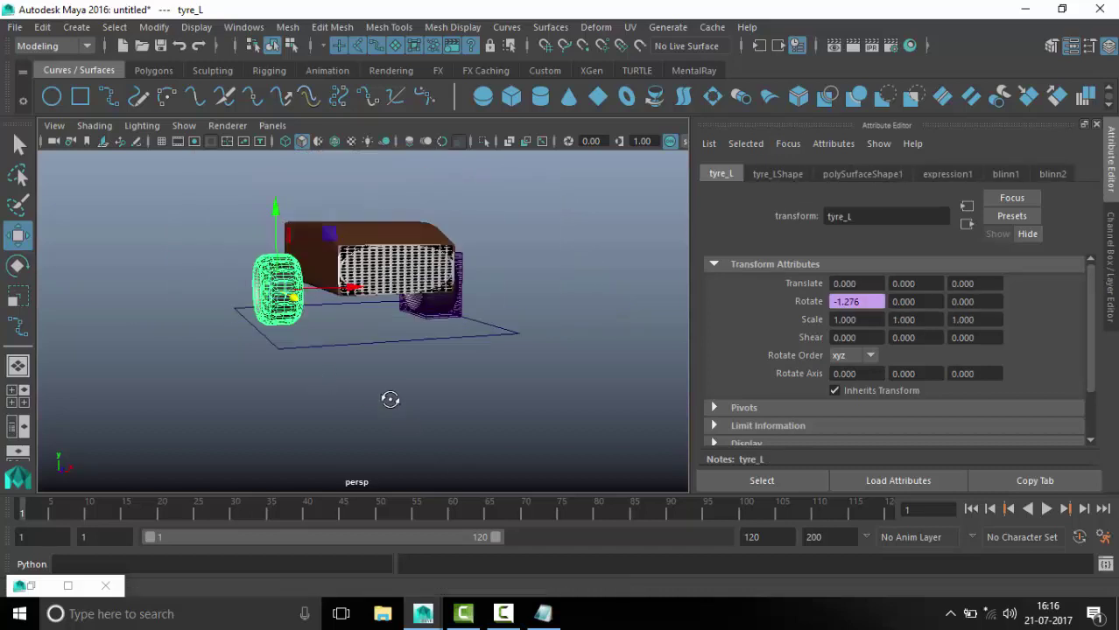
alt+drag(387, 395, 507, 417)
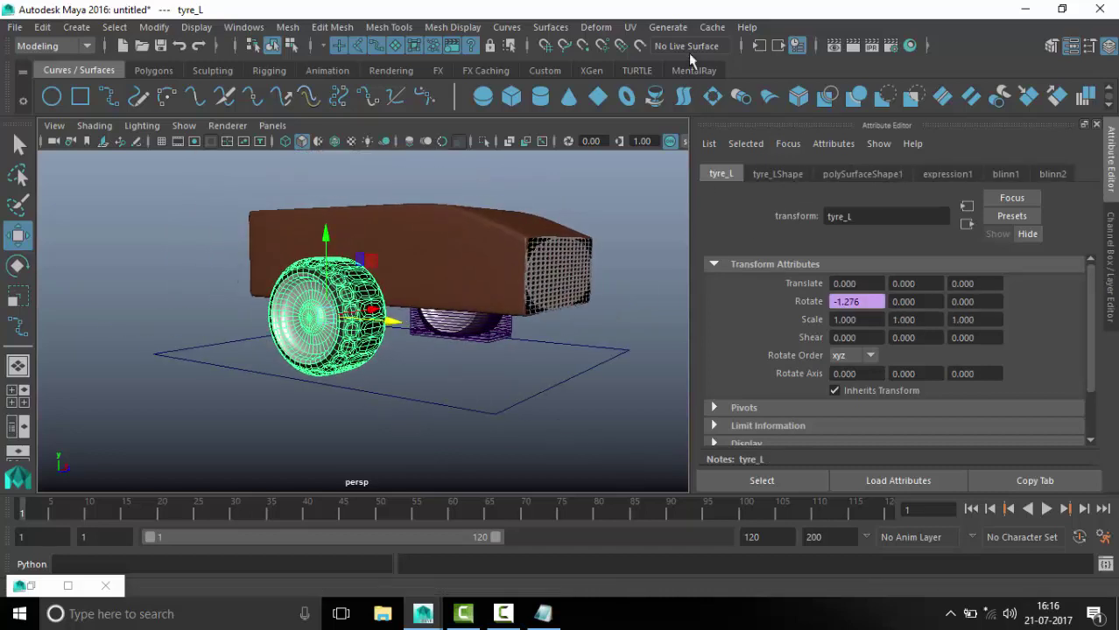
Isolate tyre_L, select all its vertices and wrap them in a new lattice, ffd2Lattice
click(597, 28)
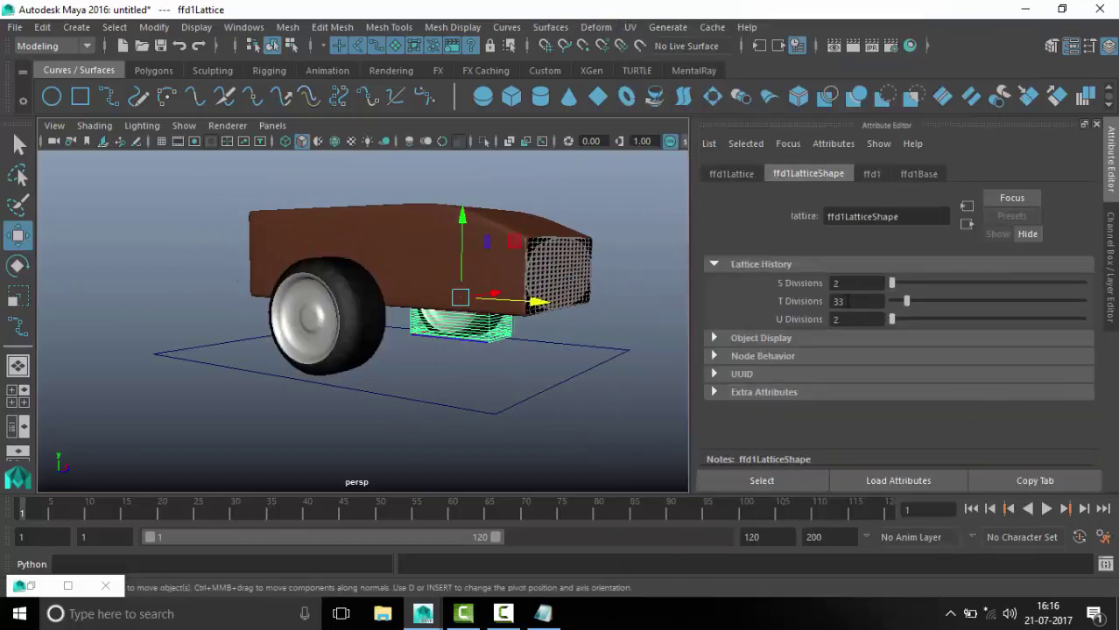
click(359, 341)
click(483, 141)
right_drag(462, 156, 385, 155)
drag(219, 210, 429, 403)
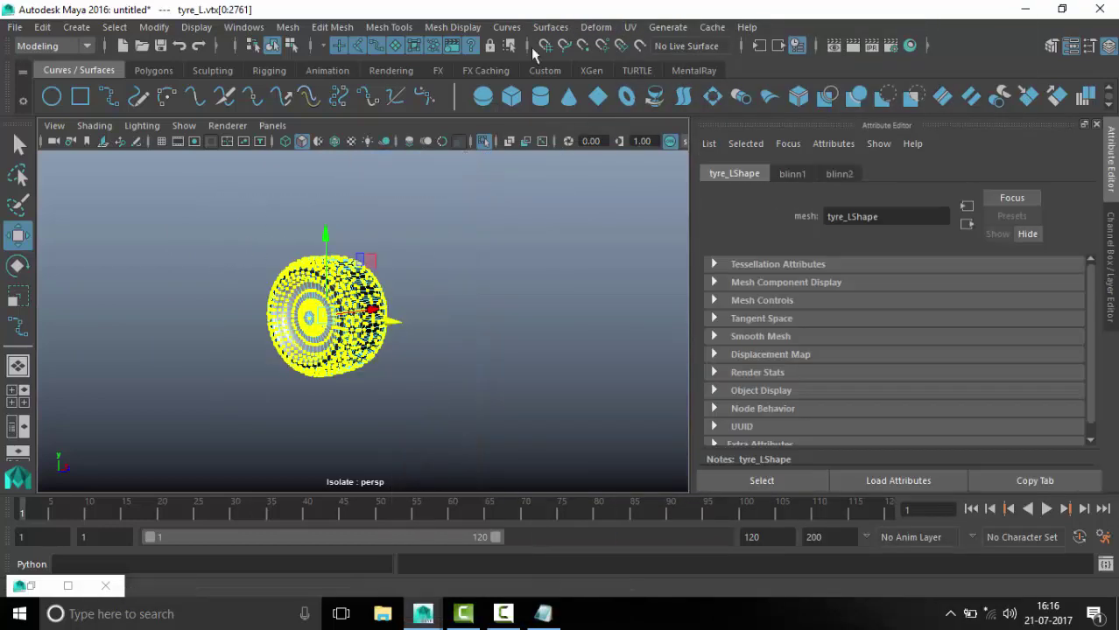
click(596, 27)
click(660, 84)
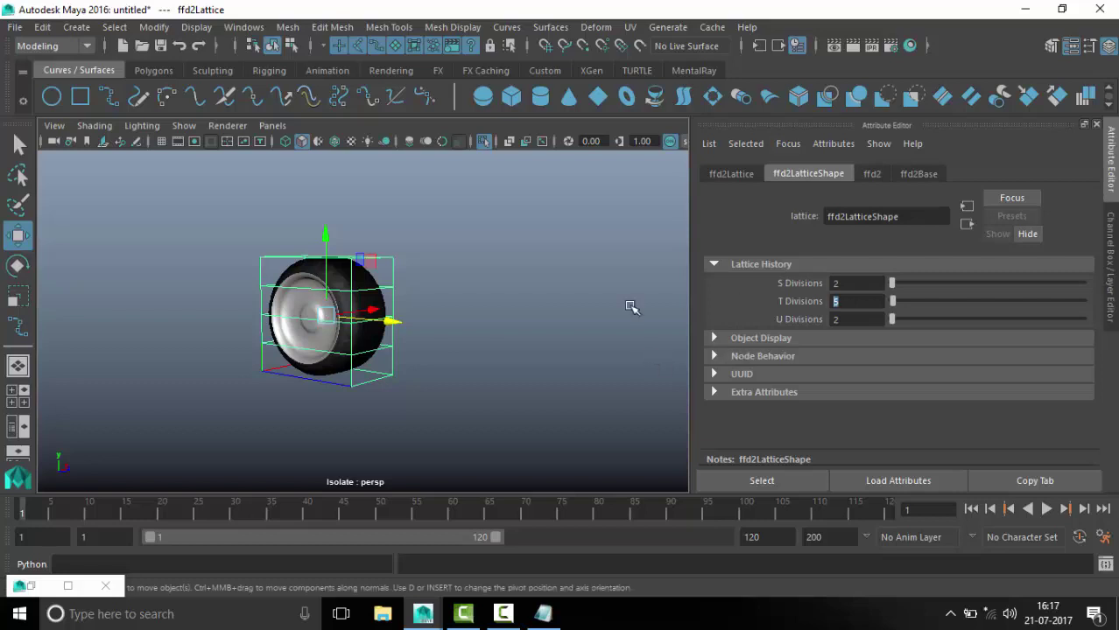
Raise ffd2Lattice's T Divisions from 5 to 33 and frame the wheel in side view
alt+drag(632, 307, 685, 379)
alt+drag(488, 338, 317, 387)
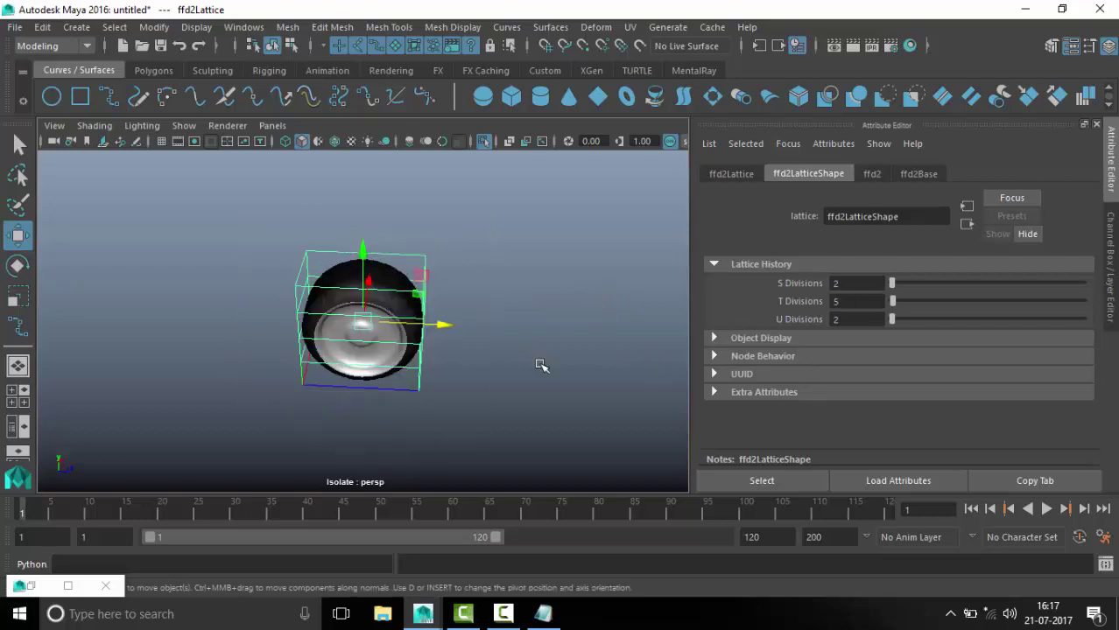
mouse_move(537, 367)
alt+mouse_down()
mouse_move(472, 317)
mouse_move(495, 406)
alt+mouse_up()
double_click(853, 301)
text(33)
key(Return)
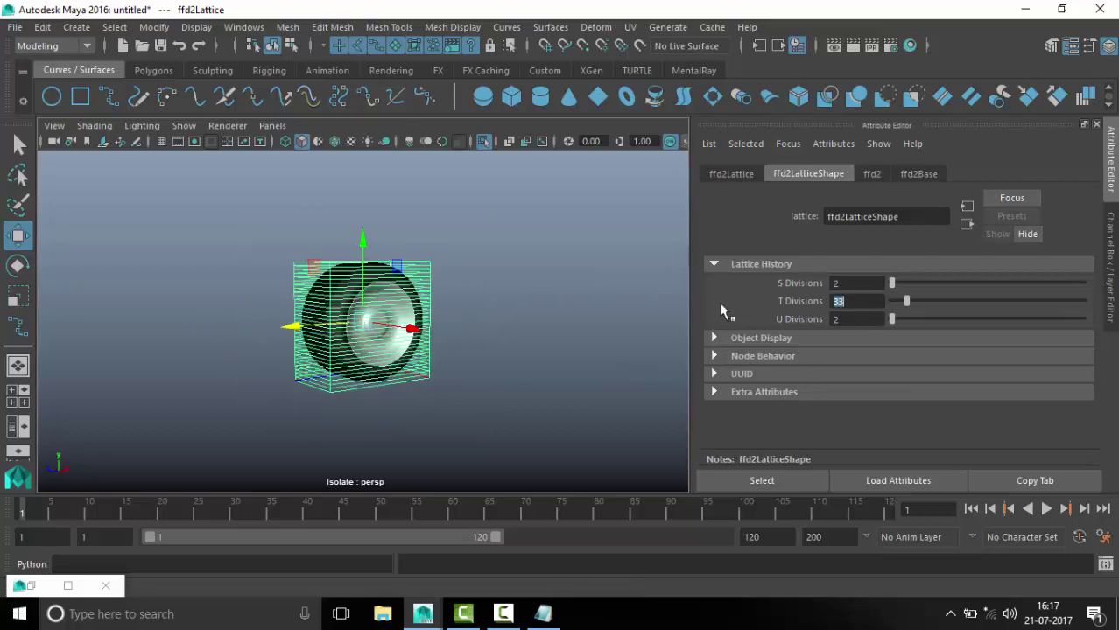
alt+middle_drag(536, 418, 601, 330)
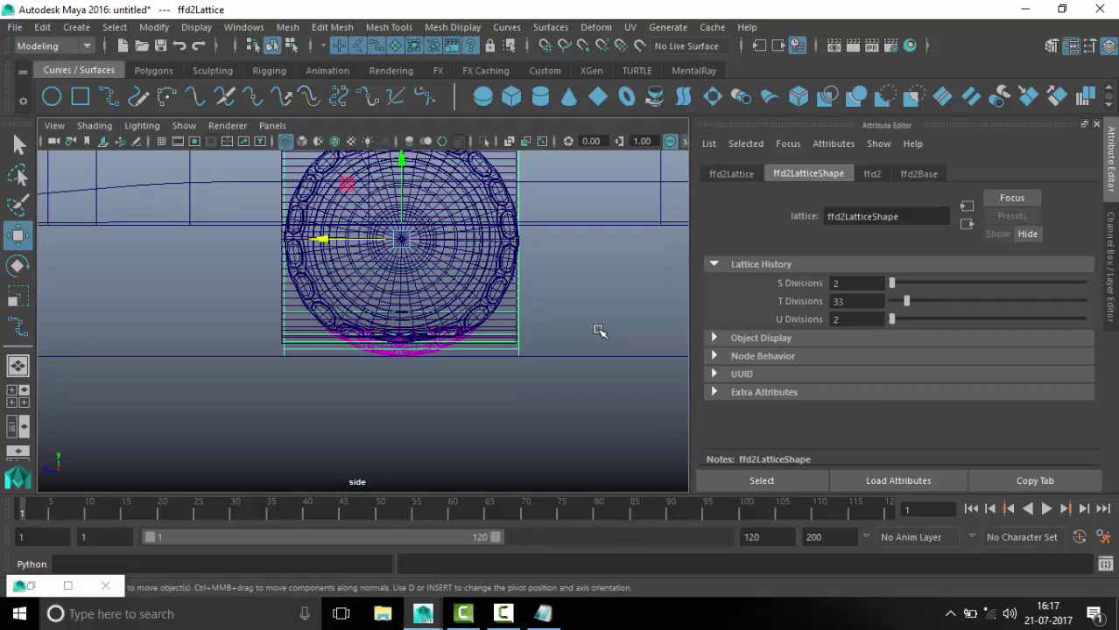
In side view, raise the bottom rows of ffd2Lattice points to flatten the left tyre's underside
key(space)
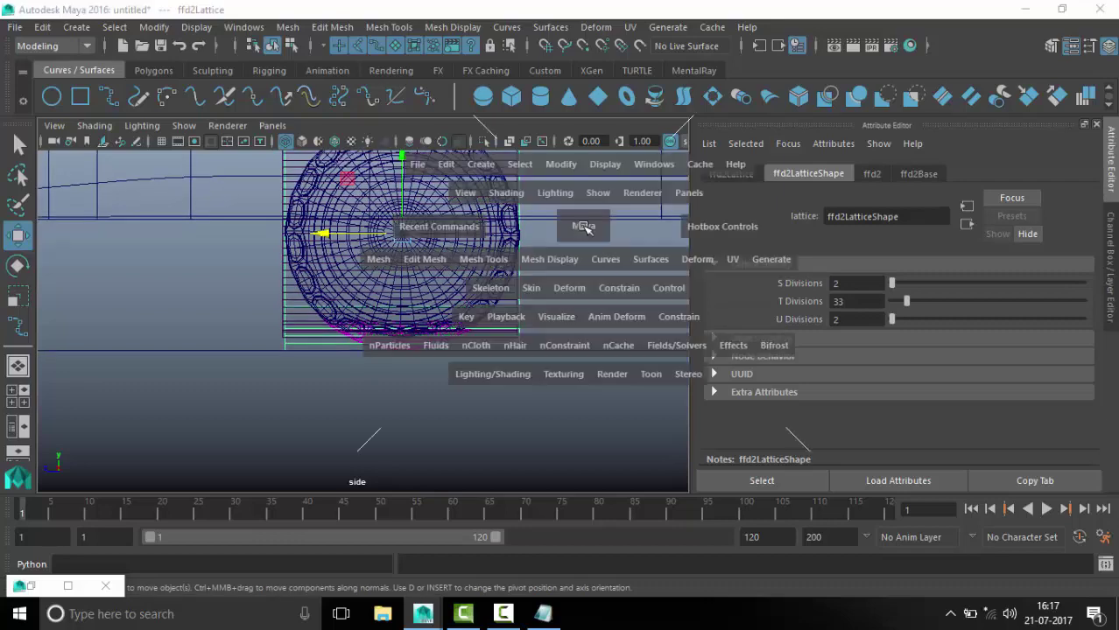
click(485, 141)
right_drag(440, 306, 600, 214)
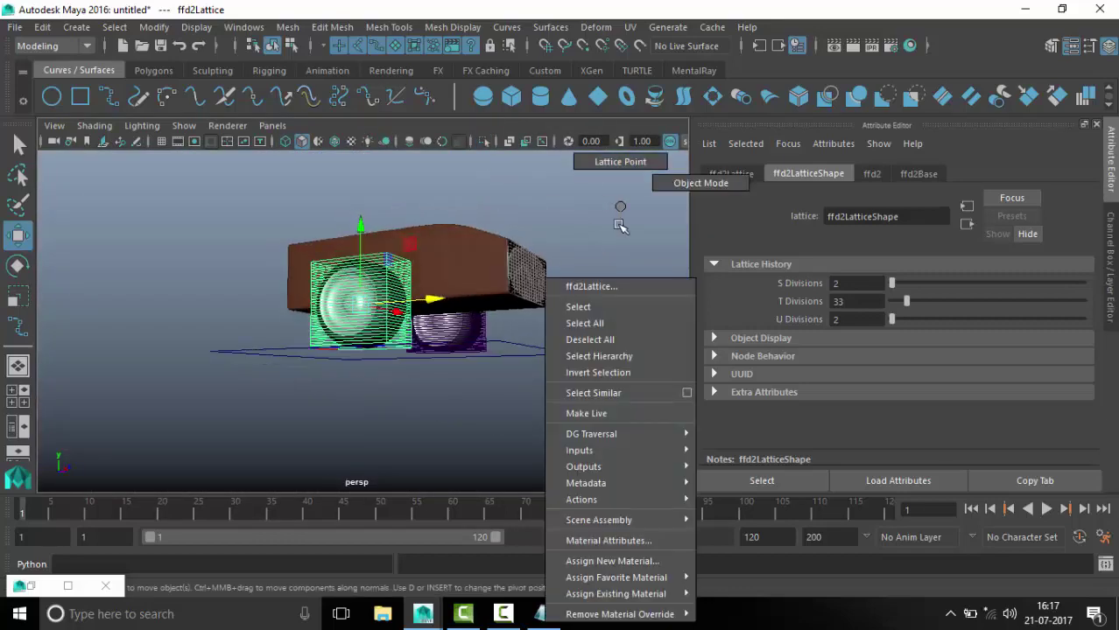
key(space)
mouse_move(532, 325)
mouse_down()
mouse_move(243, 428)
mouse_move(670, 346)
mouse_up()
scroll(363, 336, up, 3)
drag(183, 429, 675, 347)
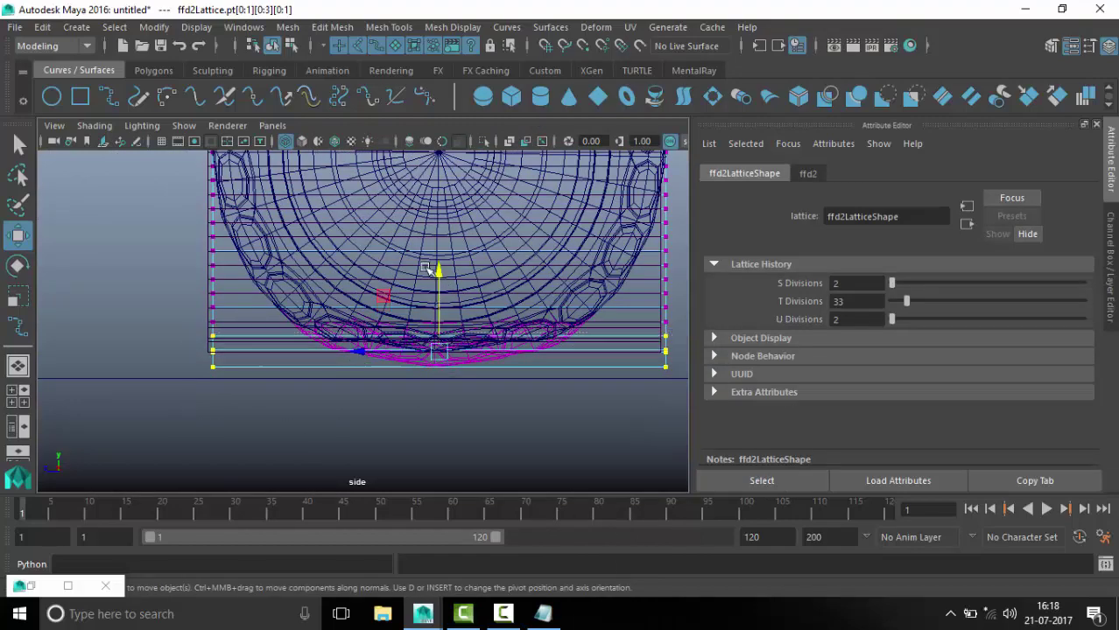
drag(438, 278, 438, 256)
key(space)
click(569, 255)
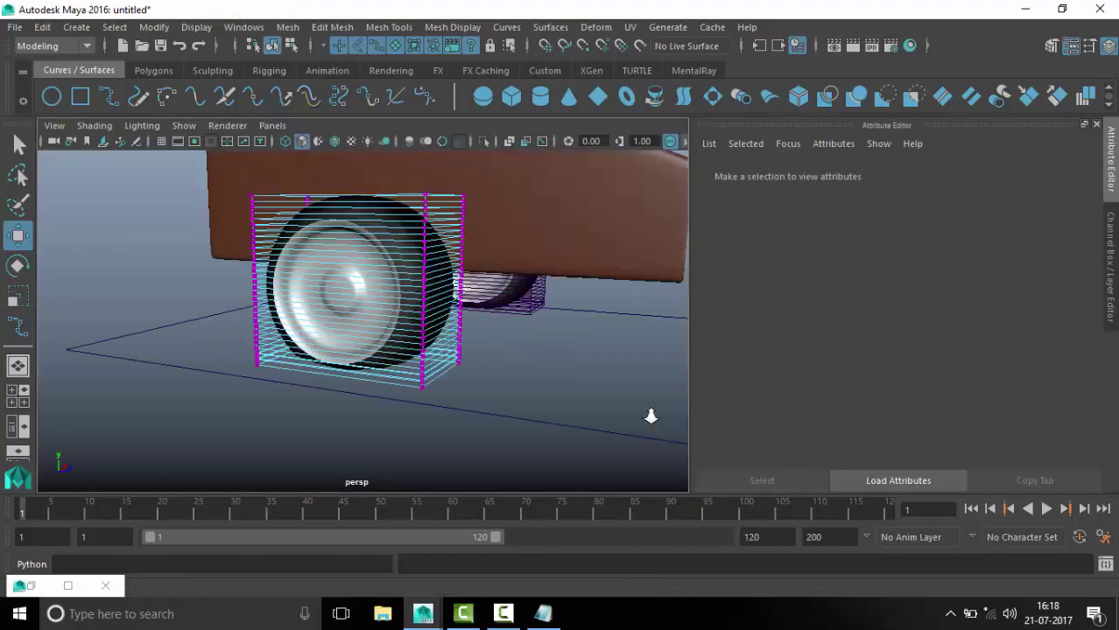
mouse_move(649, 412)
alt+mouse_down()
mouse_move(431, 356)
mouse_move(332, 368)
mouse_move(250, 350)
mouse_move(441, 369)
mouse_move(426, 330)
mouse_move(434, 293)
alt+mouse_up()
Inspect ffd2Lattice and ffd2Base in the Hypergraph Hierarchy, then shrink and minimize that window
click(243, 27)
click(354, 295)
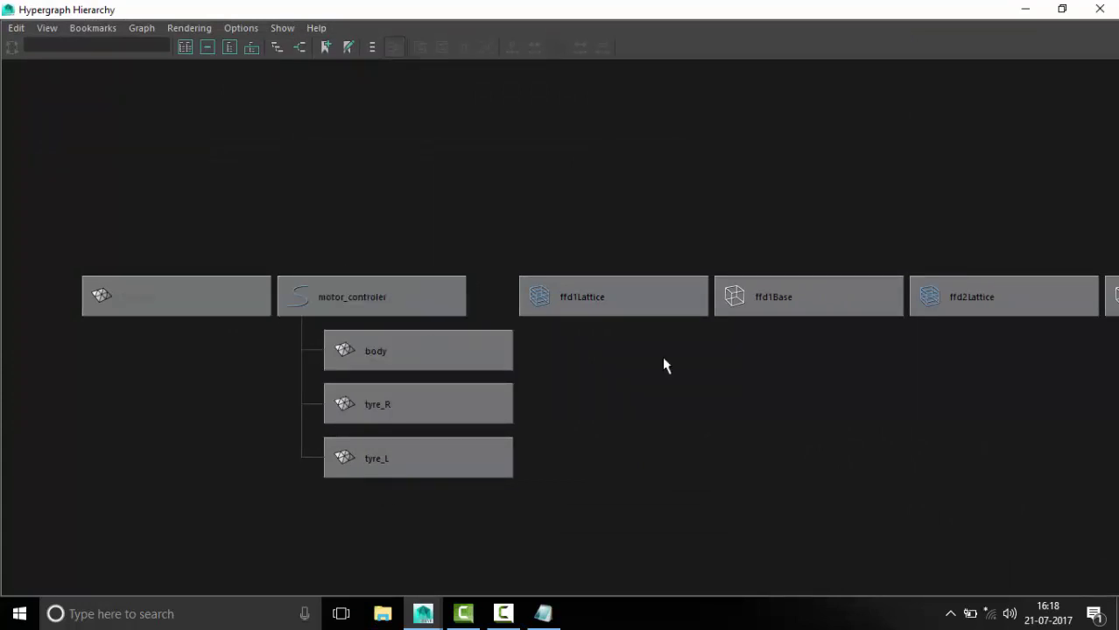
click(812, 314)
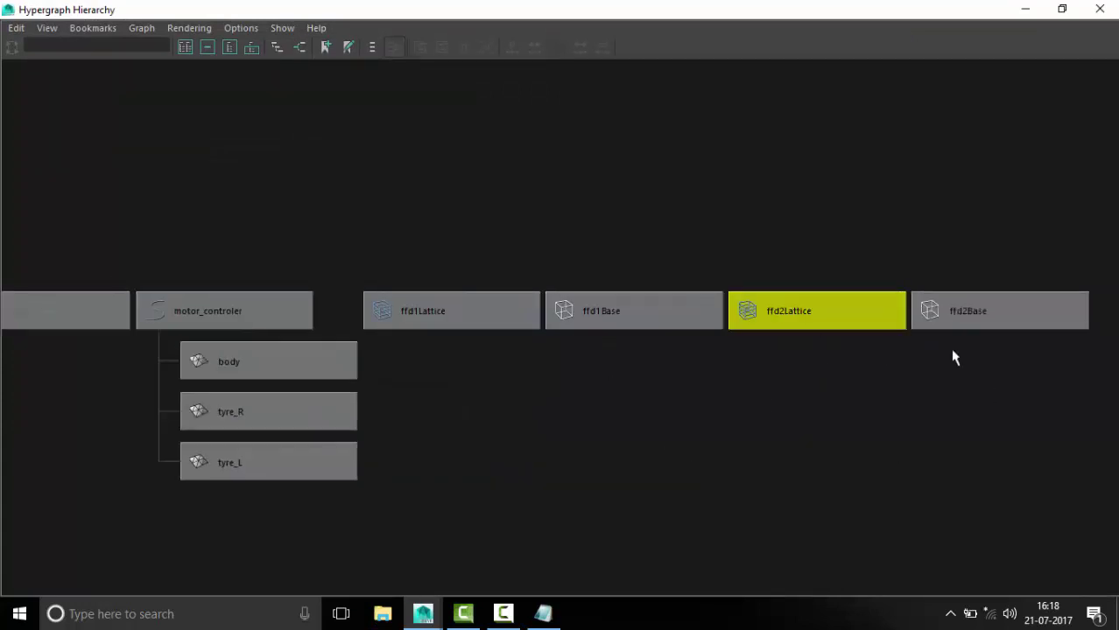
drag(921, 286, 797, 460)
click(832, 451)
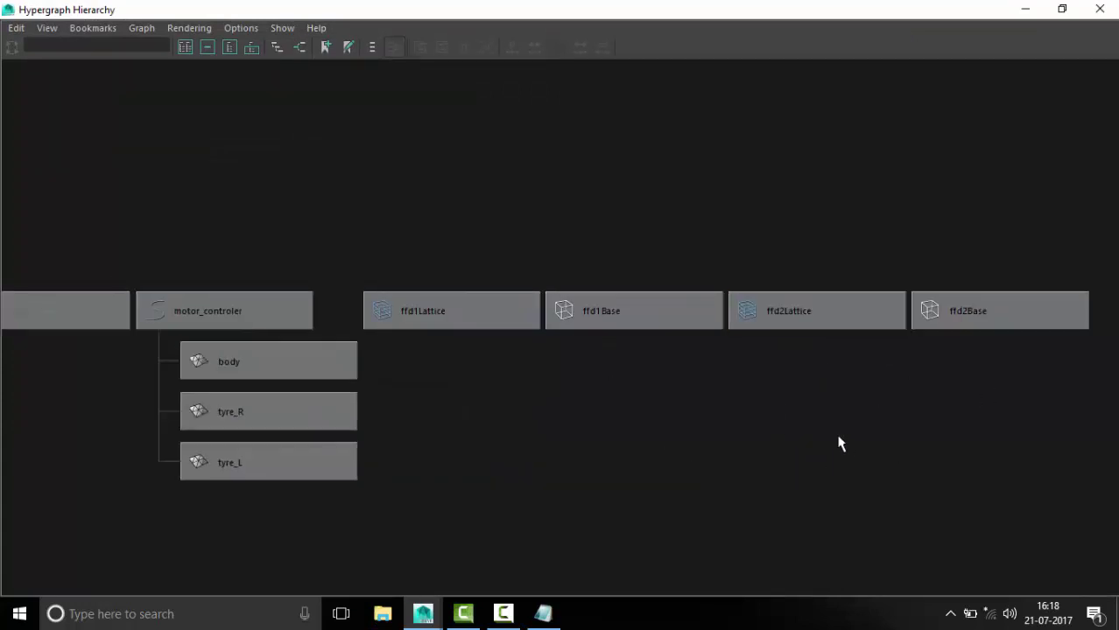
drag(959, 249, 892, 433)
click(514, 373)
drag(936, 10, 412, 175)
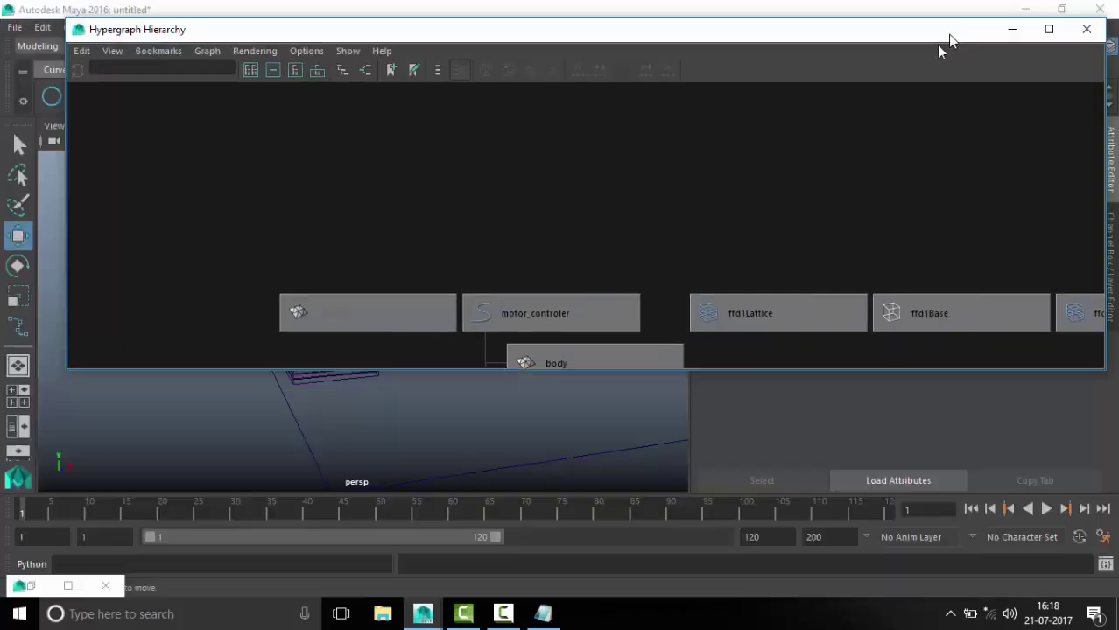
click(449, 175)
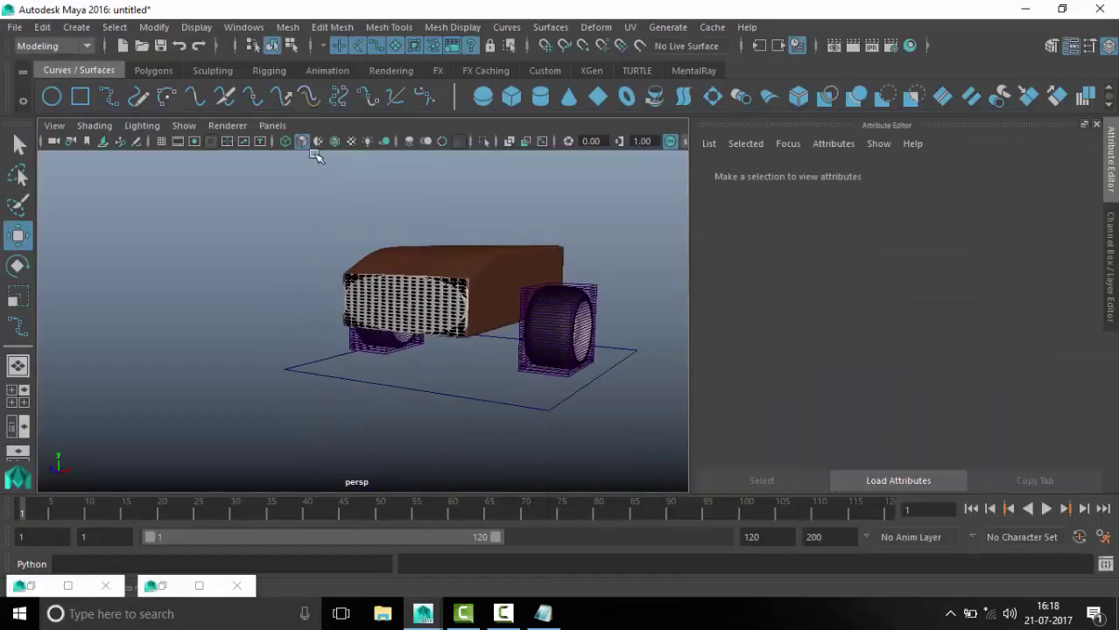
Hide the lattices and drive motor_controler forward to Translate Z 9.694
click(184, 125)
click(242, 293)
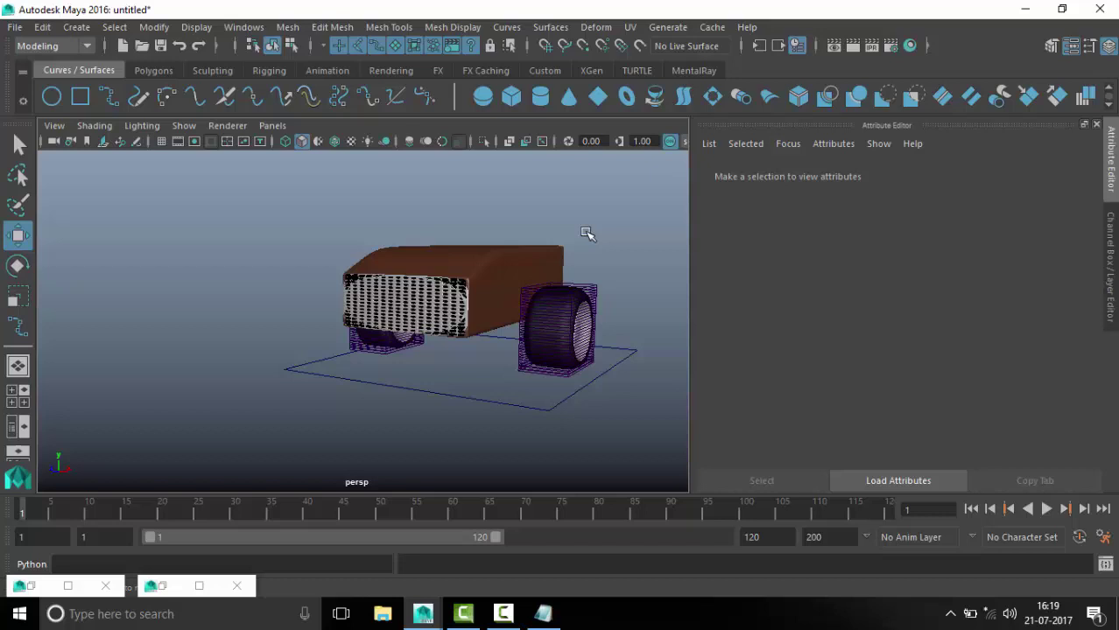
click(184, 125)
click(242, 293)
alt+drag(564, 356, 569, 379)
click(387, 367)
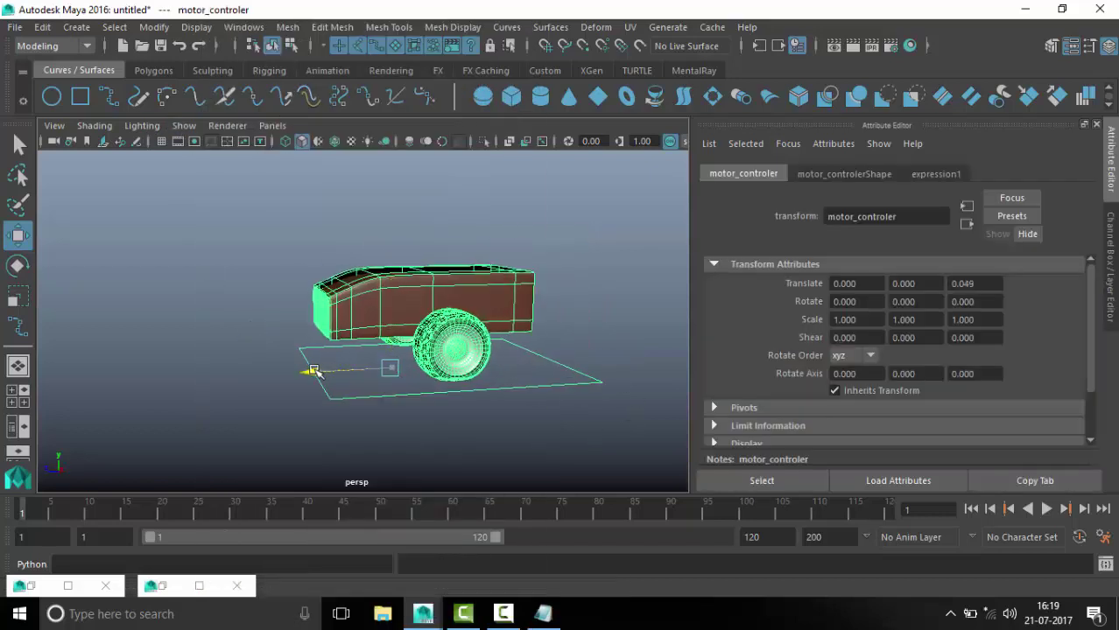
mouse_move(387, 366)
alt+mouse_down()
mouse_move(596, 392)
mouse_move(339, 369)
alt+mouse_up()
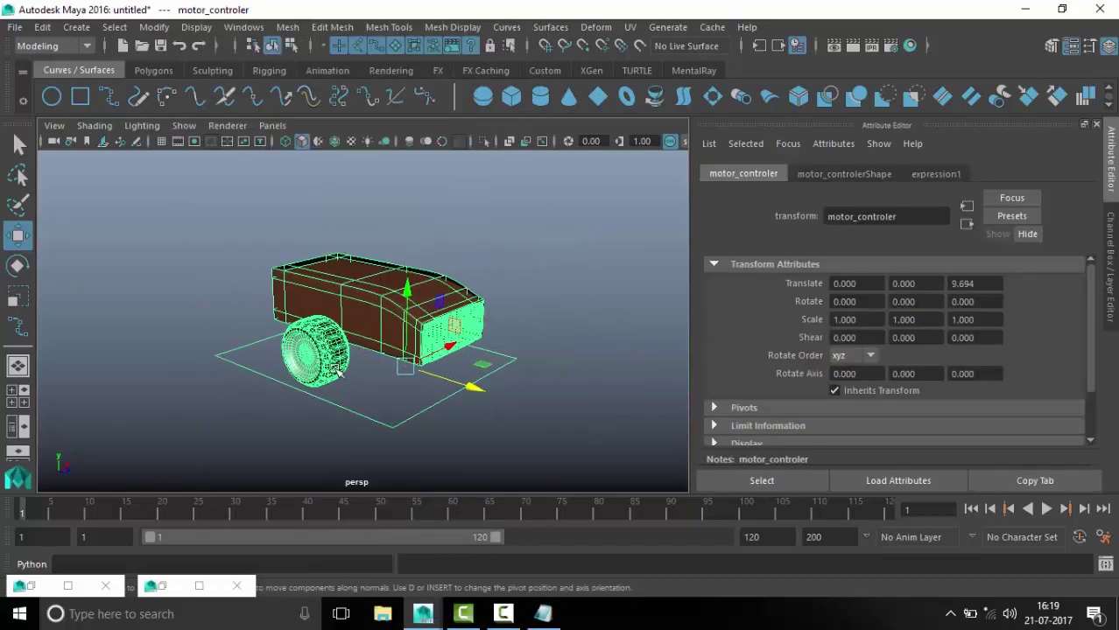
Show the lattices again and set ffd2's Outside Lattice from Inside to All
click(184, 125)
click(262, 290)
scroll(399, 349, up, 5)
click(175, 248)
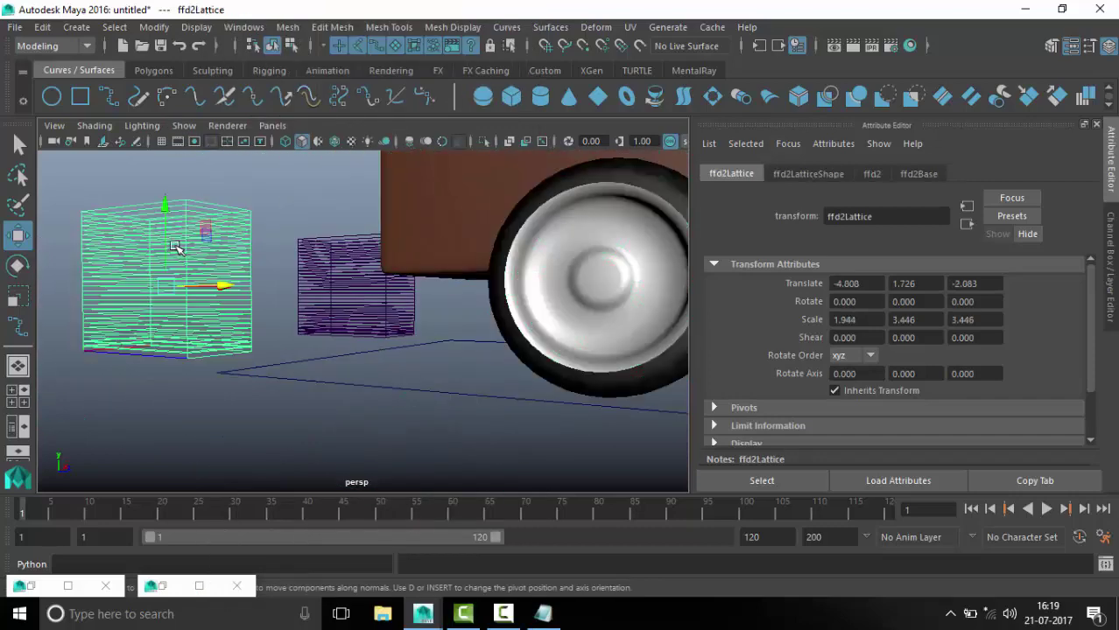
click(872, 173)
click(860, 353)
click(843, 388)
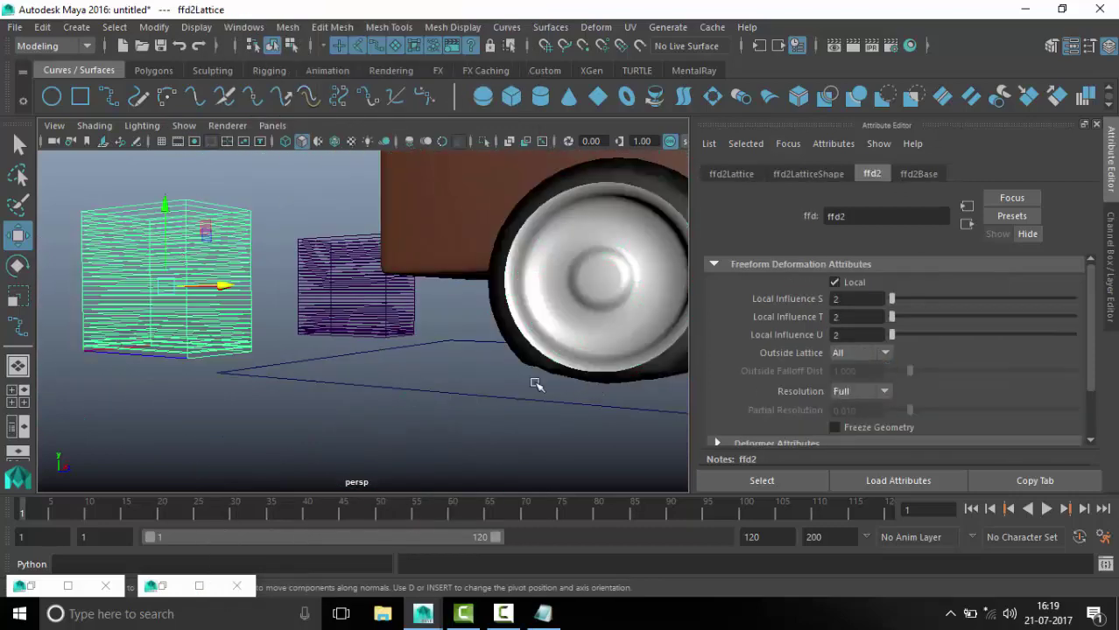
click(537, 385)
scroll(475, 395, down, 5)
mouse_move(476, 395)
alt+mouse_down()
mouse_move(179, 412)
mouse_move(333, 262)
alt+mouse_up()
Hide deformers in the viewport and drive motor_controler left to test the rig
click(184, 125)
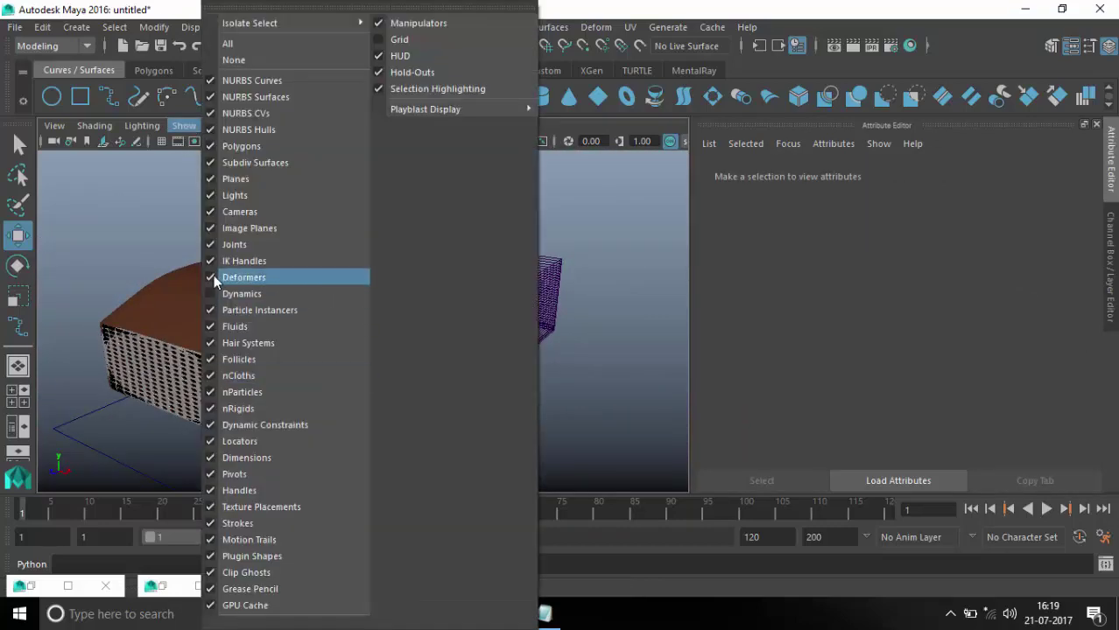
click(243, 278)
click(554, 337)
scroll(337, 317, up, 5)
mouse_move(337, 317)
mouse_down()
mouse_move(120, 321)
mouse_move(180, 367)
mouse_up()
click(607, 285)
scroll(507, 351, down, 3)
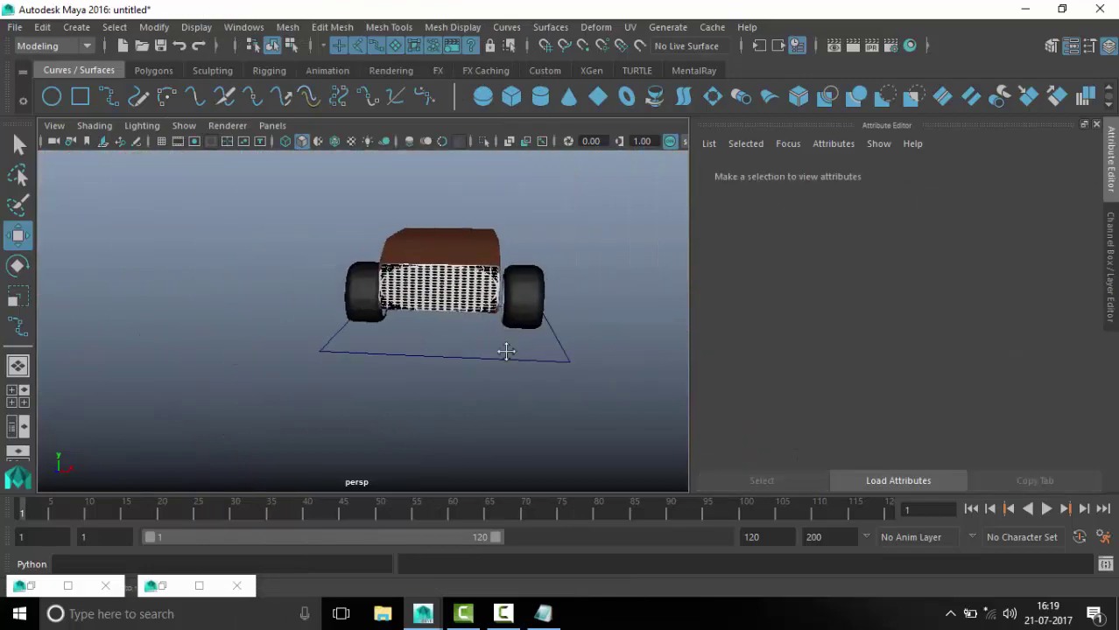
alt+middle_drag(506, 351, 501, 361)
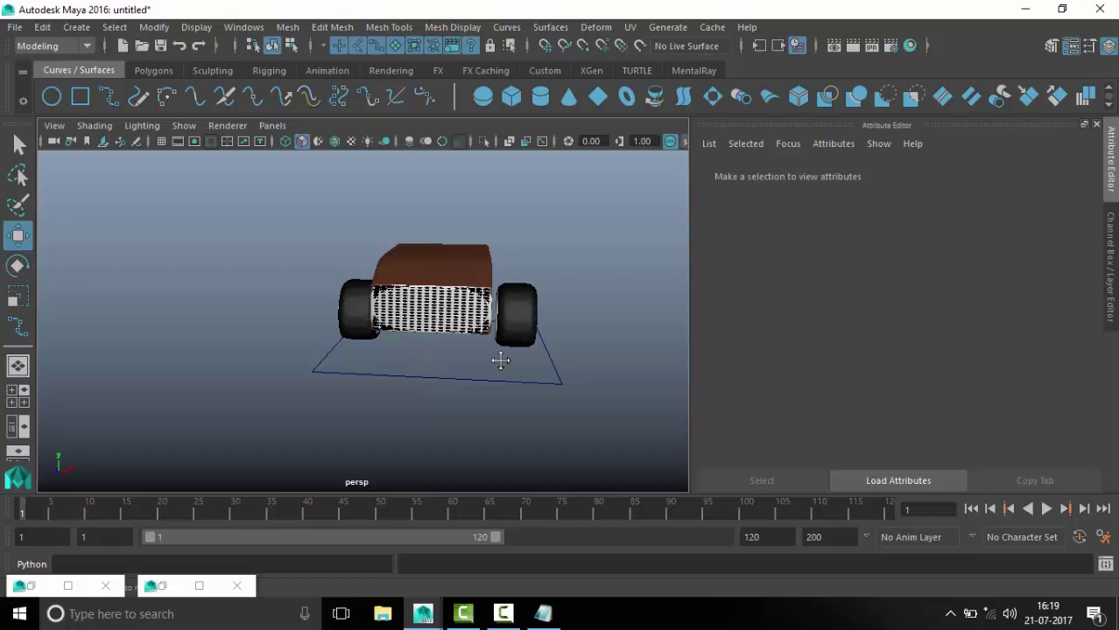